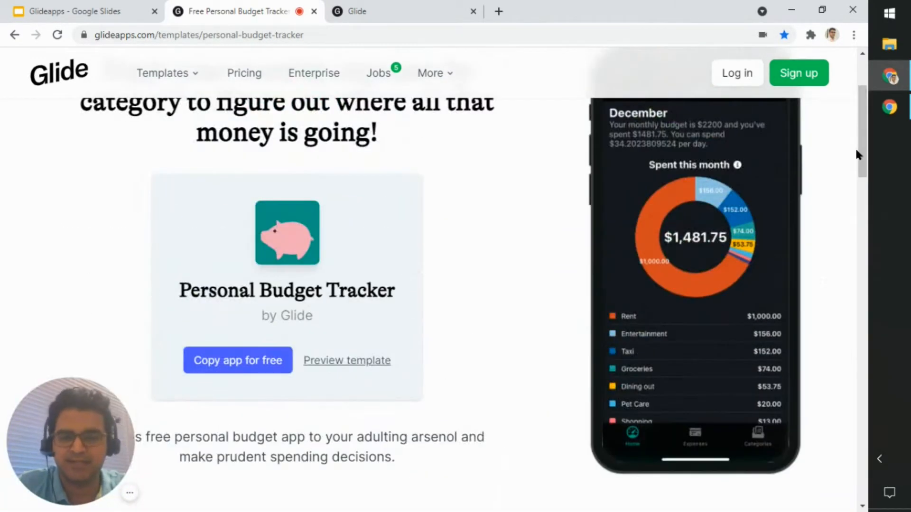
# Step: Copy the free Personal Budget Tracker template into a new app and close the spare Glide browser tab
pyautogui.scroll(3, 796, 211)
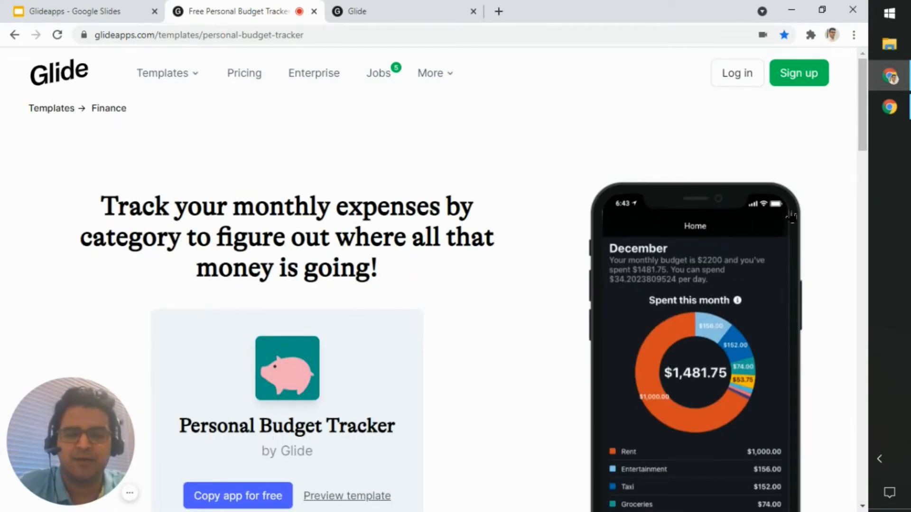
pyautogui.scroll(-4, 788, 216)
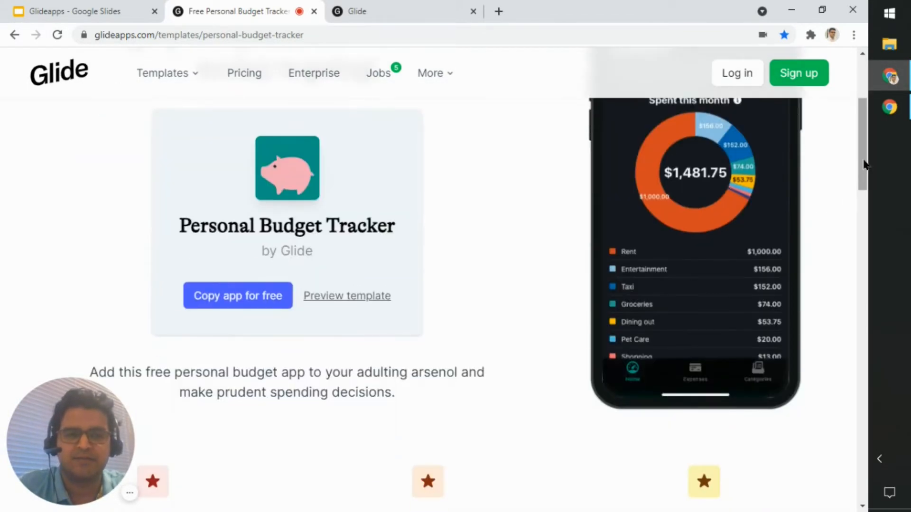
pyautogui.scroll(-1, 865, 171)
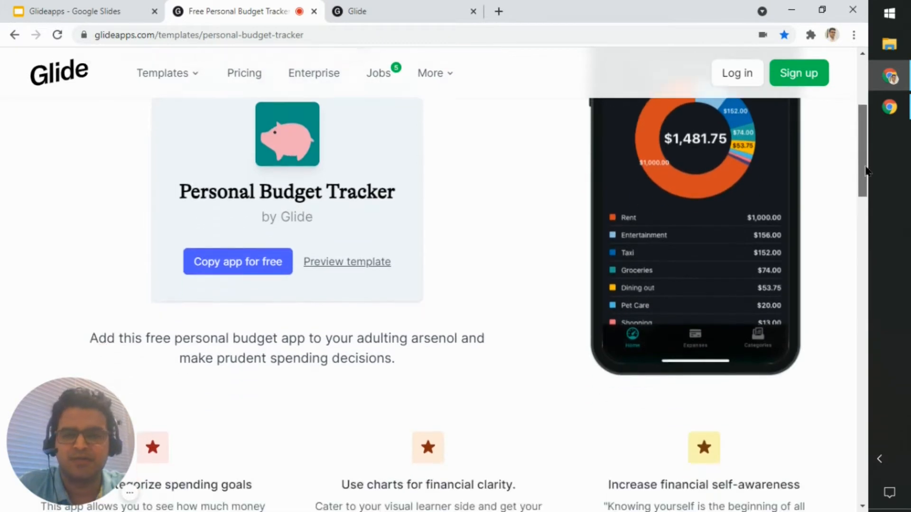
pyautogui.click(251, 273)
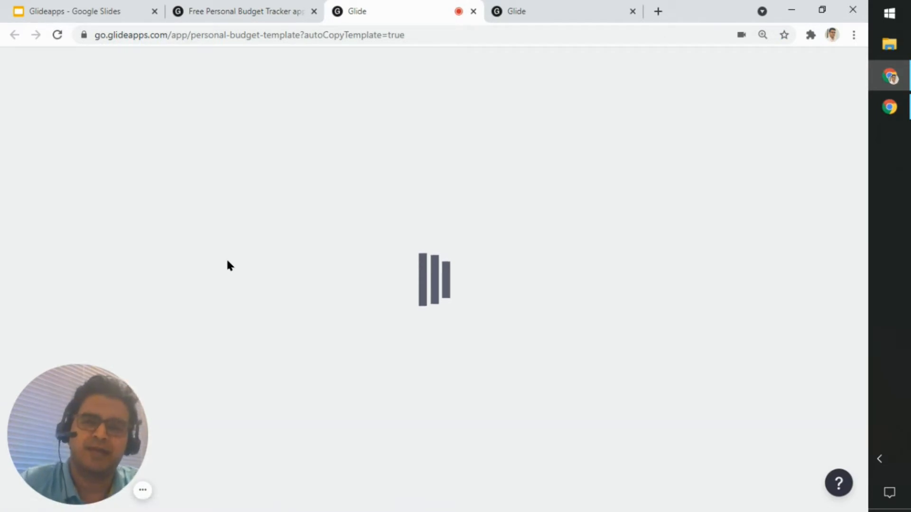
pyautogui.middleClick(513, 5)
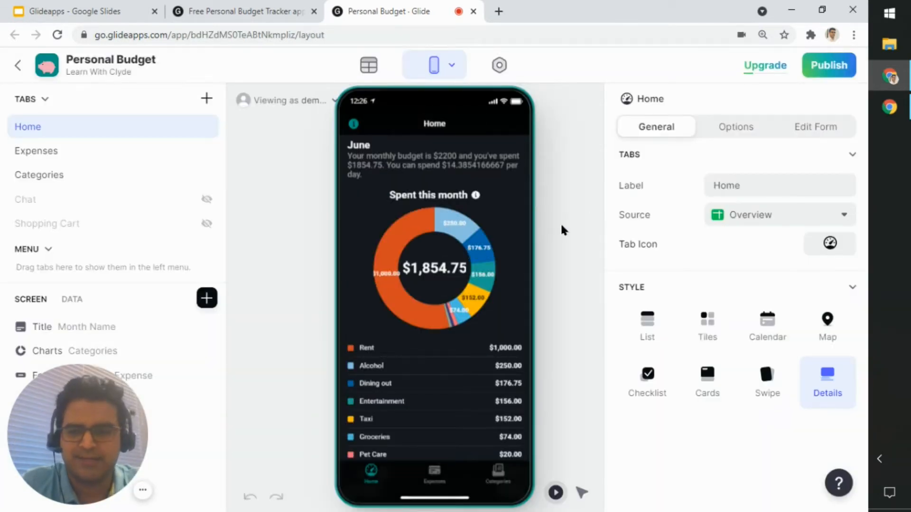
# Step: Examine the monthly spending chart, its category legend and the Add Expense button on the previewed Home screen
pyautogui.moveTo(120, 430); pyautogui.dragTo(282, 465)
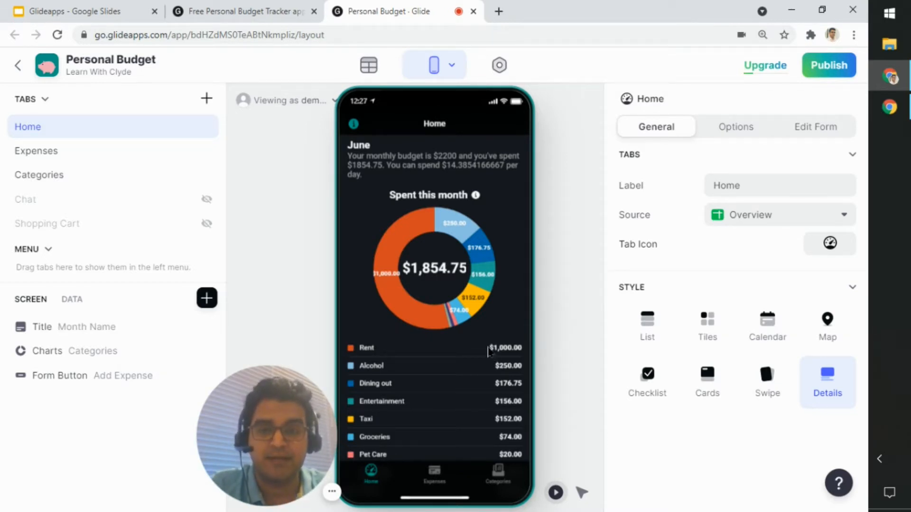
pyautogui.scroll(-3, 517, 401)
pyautogui.scroll(3, 509, 401)
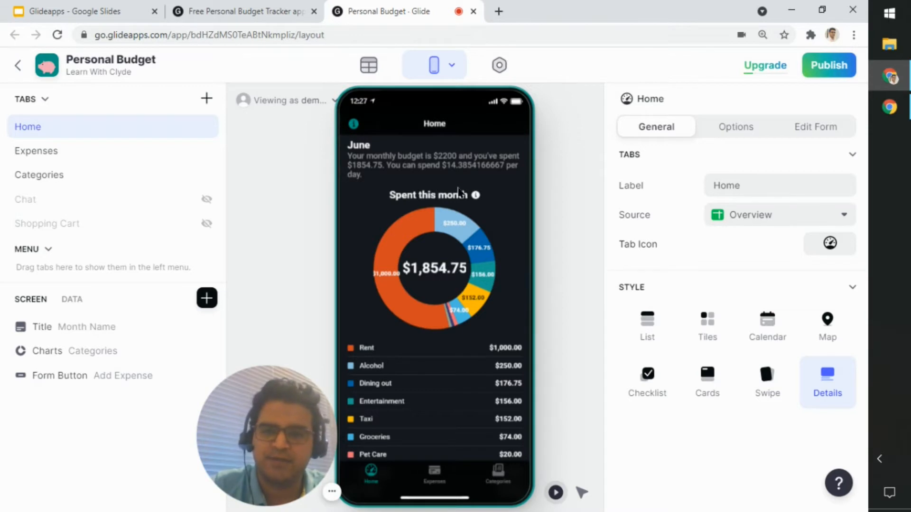
pyautogui.scroll(-3, 498, 340)
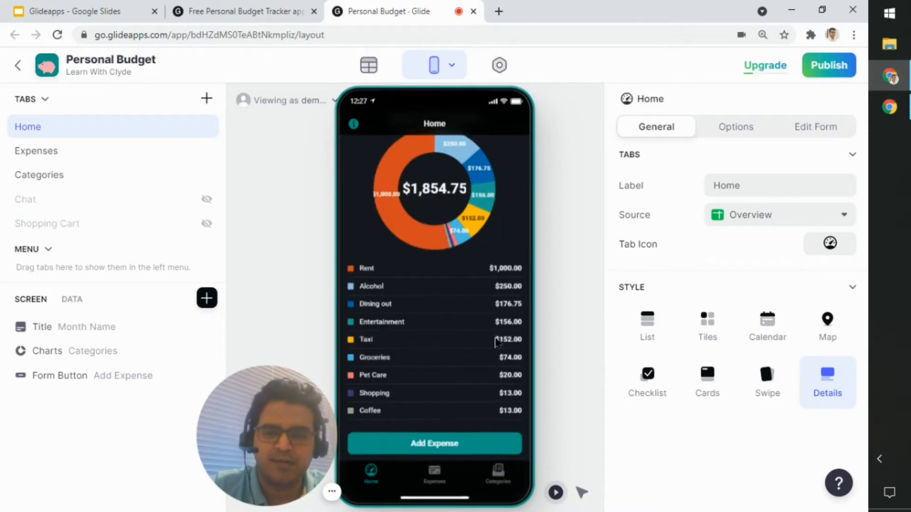
pyautogui.scroll(3, 498, 340)
pyautogui.scroll(-3, 498, 341)
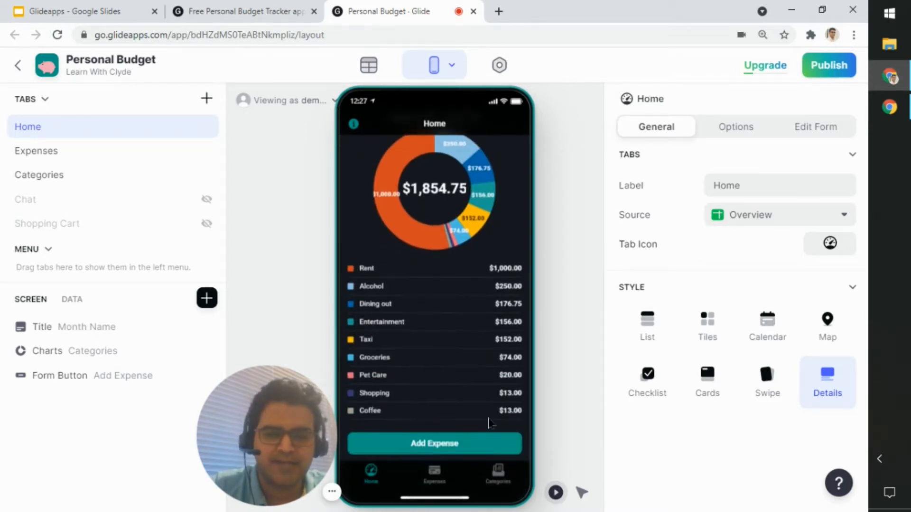
# Step: Browse the Expenses list in the app preview, view the Rent expense's details and return to the list
pyautogui.click(438, 486)
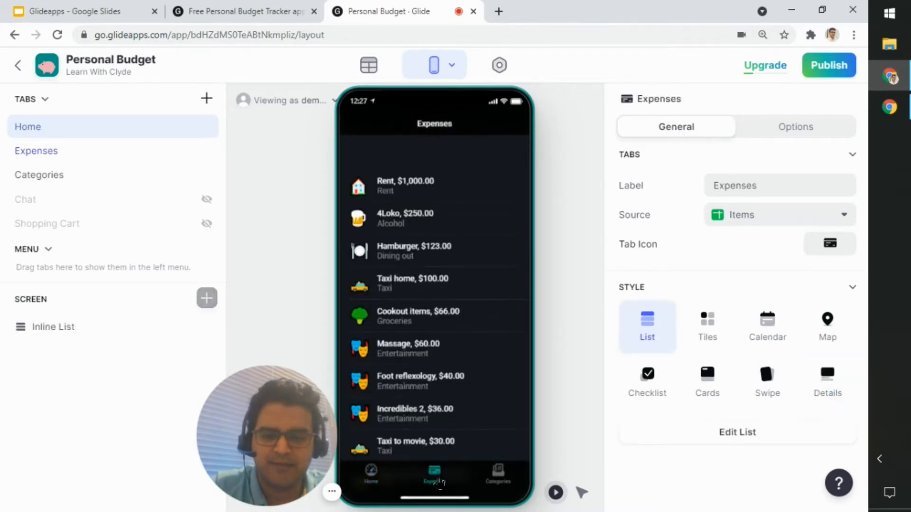
pyautogui.scroll(-10, 437, 352)
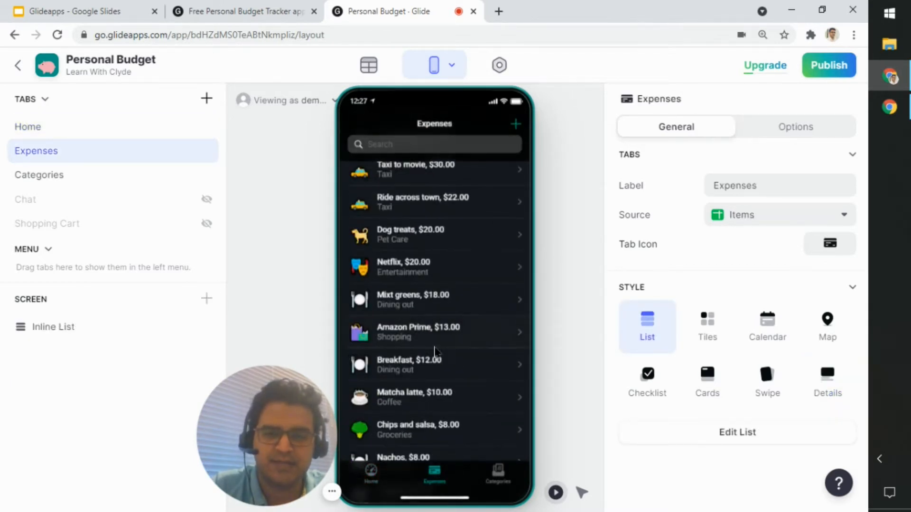
pyautogui.scroll(10, 433, 355)
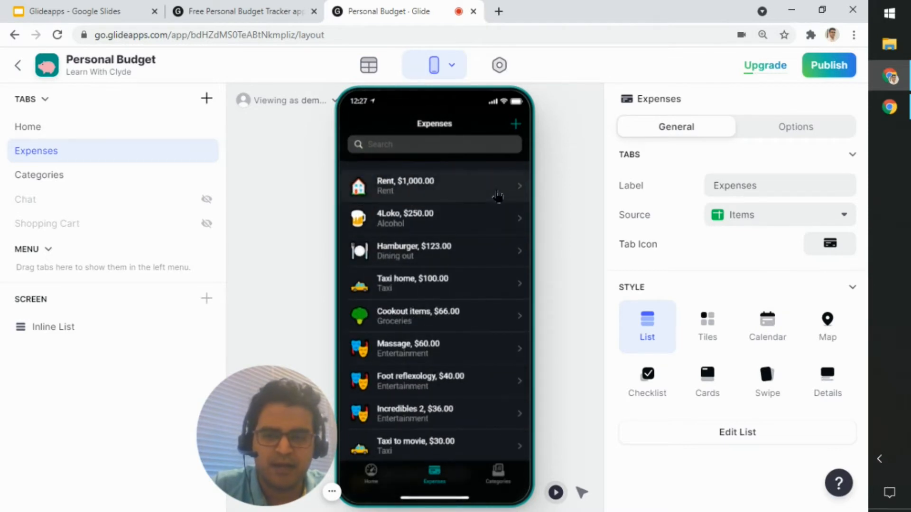
pyautogui.click(496, 195)
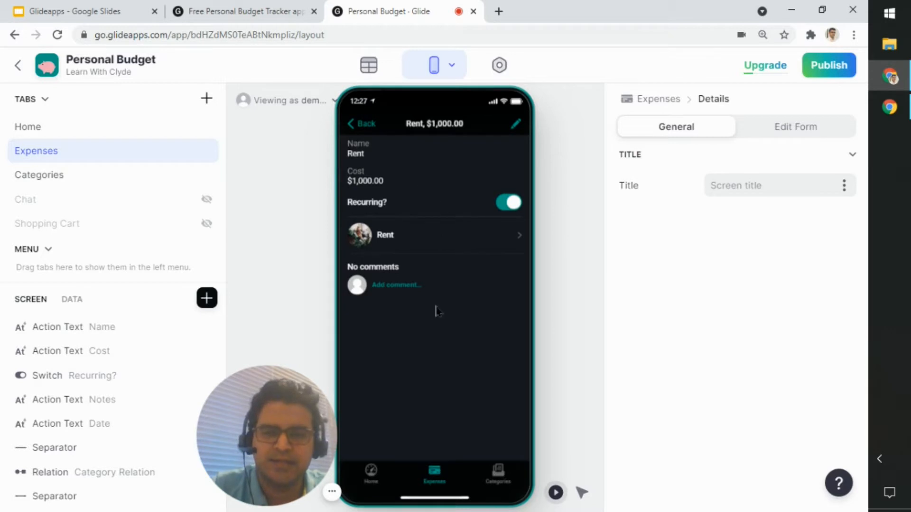
pyautogui.click(363, 127)
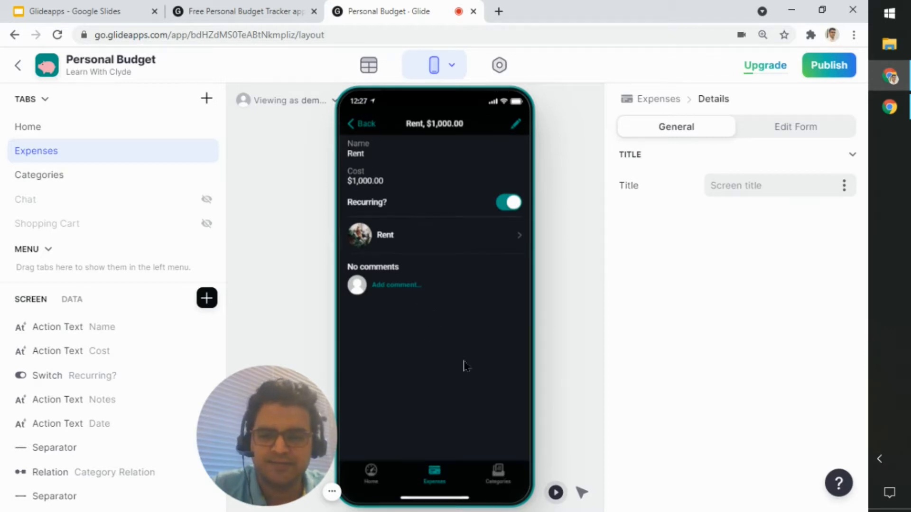
# Step: Browse the tiles on the Categories screen in the app preview
pyautogui.click(495, 487)
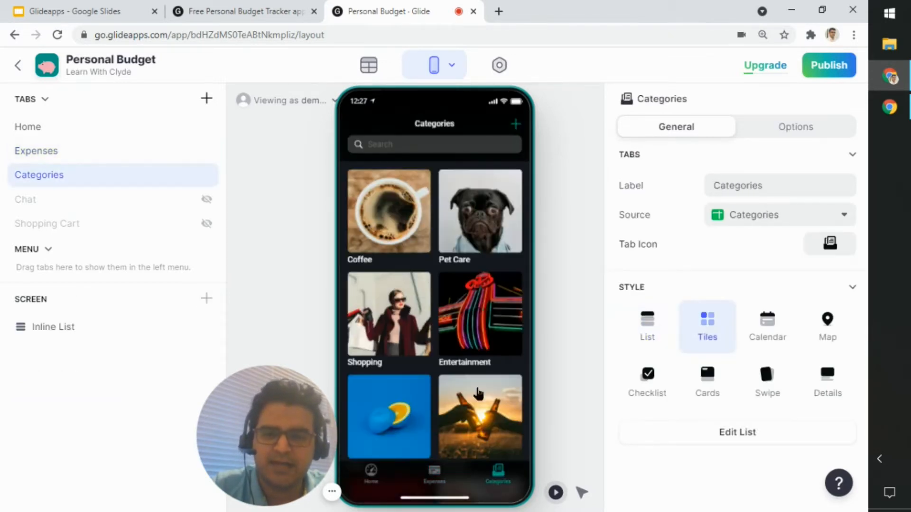
pyautogui.scroll(-5, 459, 291)
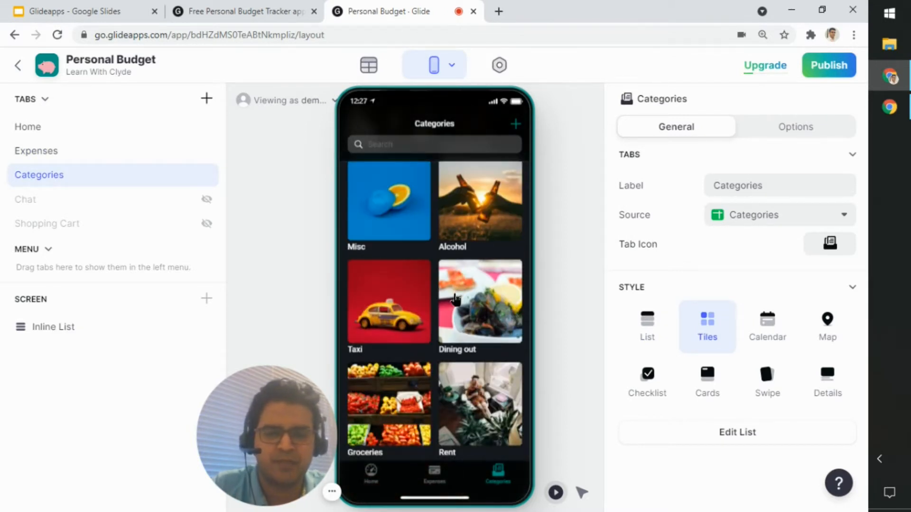
pyautogui.scroll(4, 455, 299)
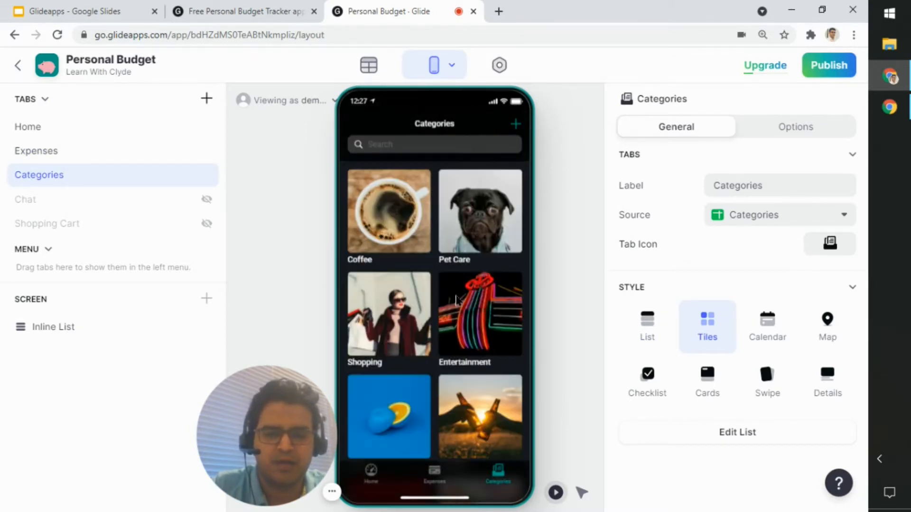
# Step: View the category linked to the Rent expense from its details, and return to the expense
pyautogui.click(439, 492)
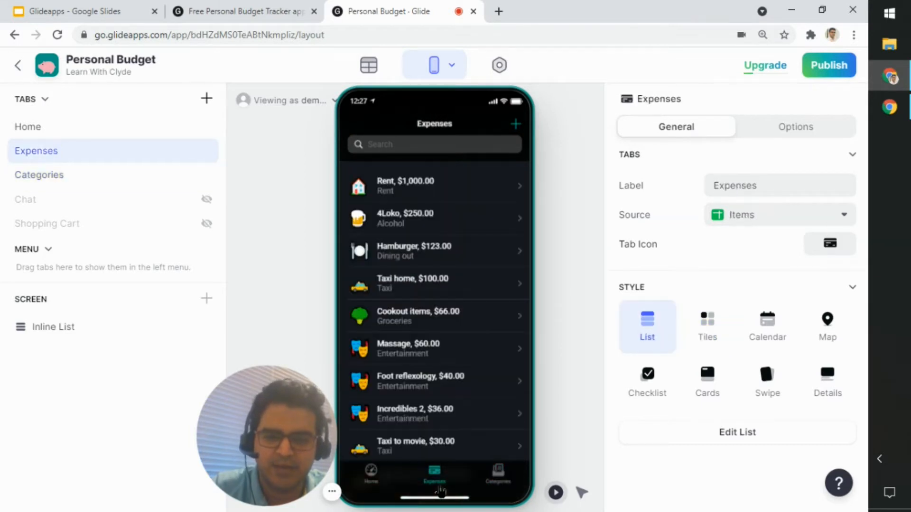
pyautogui.click(426, 192)
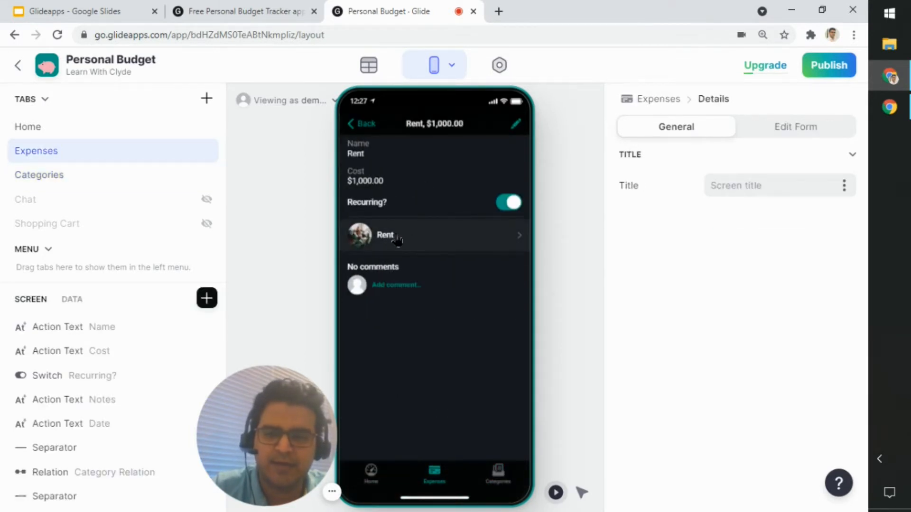
pyautogui.click(396, 237)
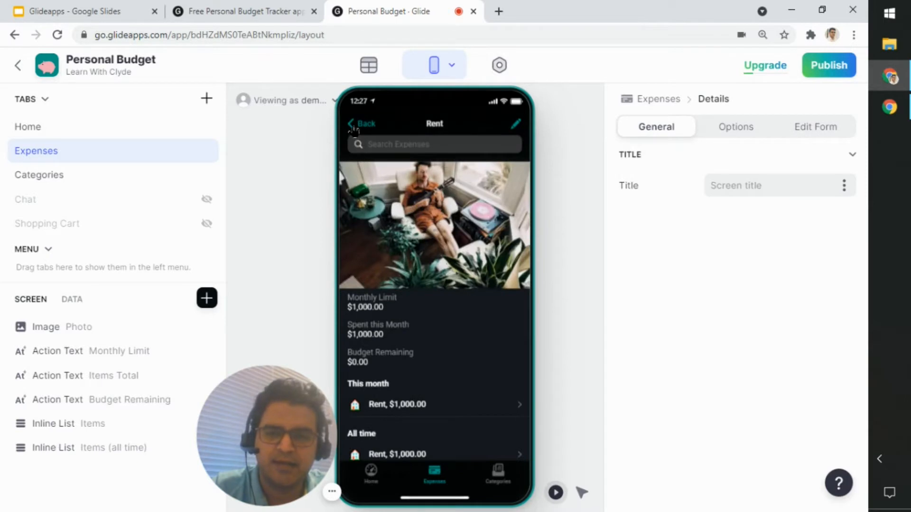
pyautogui.click(353, 126)
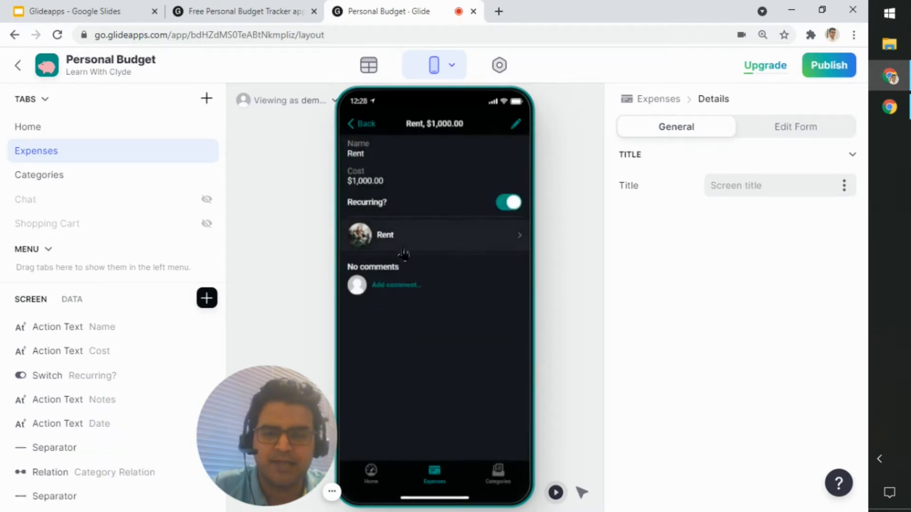
# Step: Go back to the Home screen of the app preview and look through its budget summary and chart
pyautogui.click(387, 486)
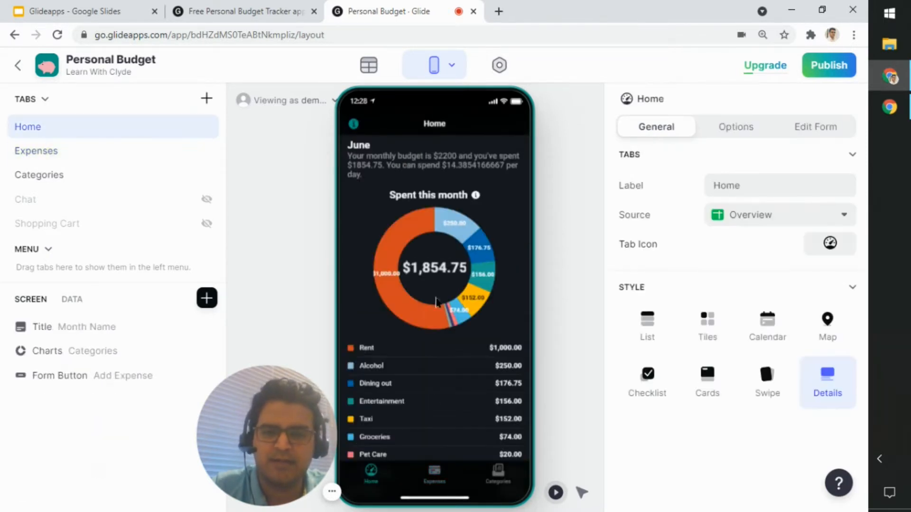
pyautogui.scroll(-2, 429, 361)
pyautogui.scroll(3, 429, 361)
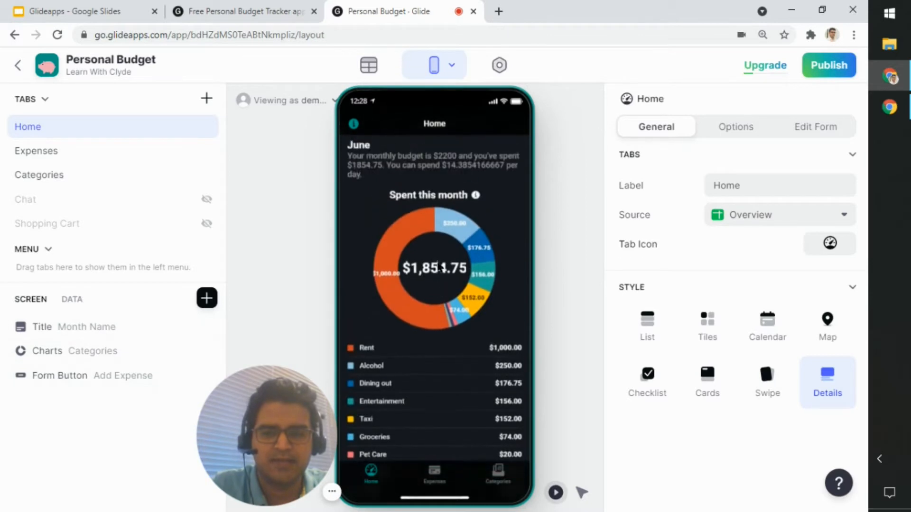
# Step: Inspect the Home screen's Title component and the data columns available for its Title and Details
pyautogui.click(75, 334)
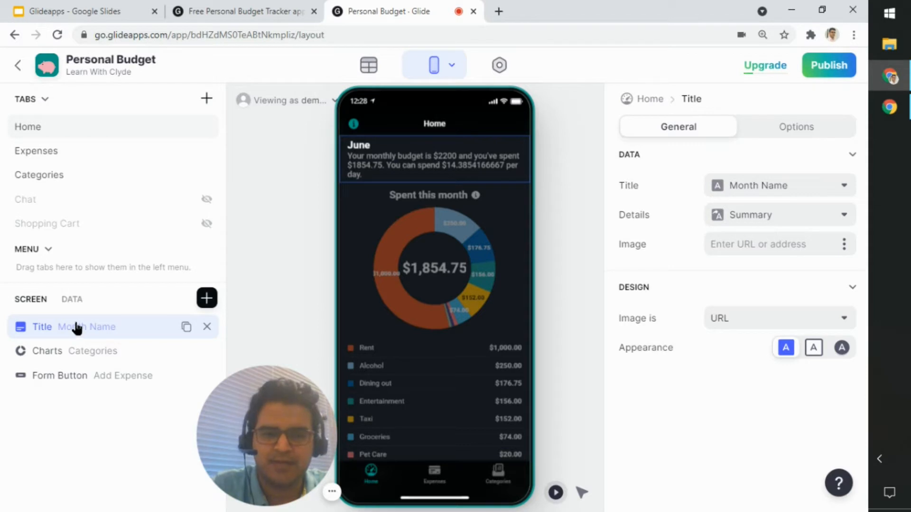
pyautogui.click(835, 189)
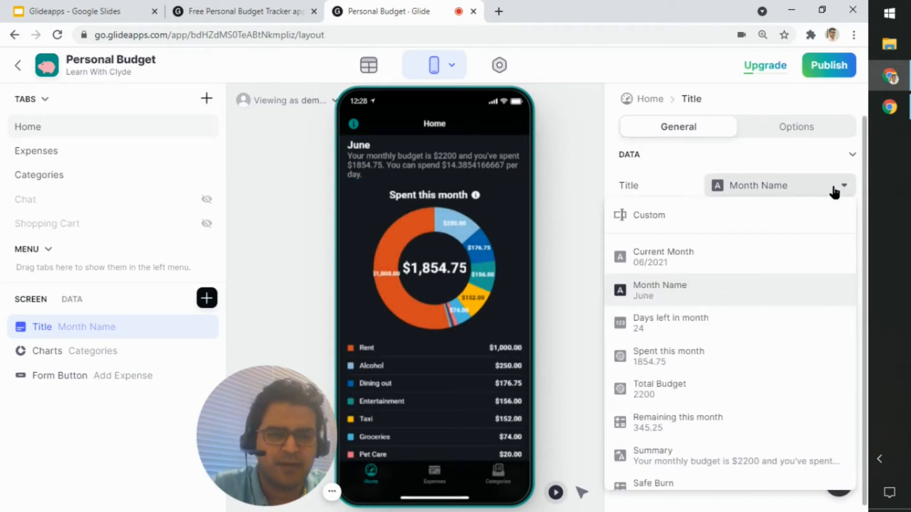
pyautogui.click(835, 191)
pyautogui.click(835, 221)
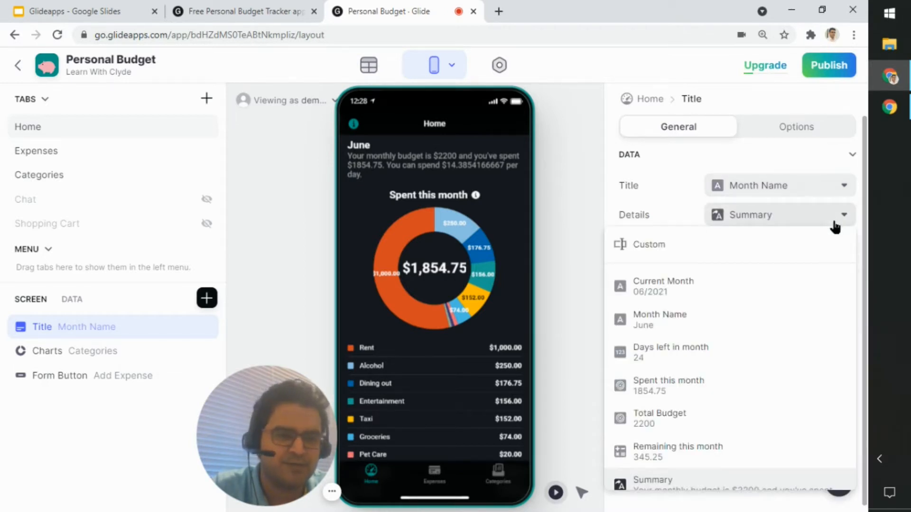
pyautogui.click(831, 222)
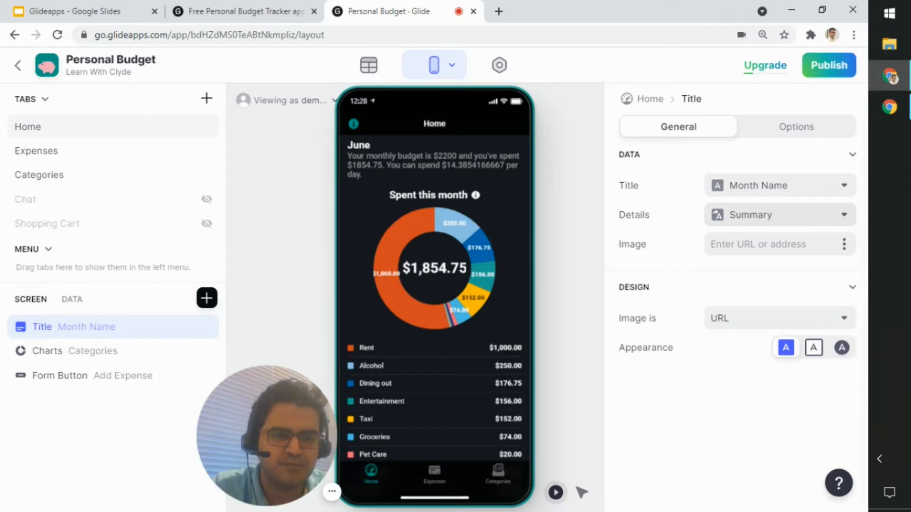
pyautogui.moveTo(332, 491)
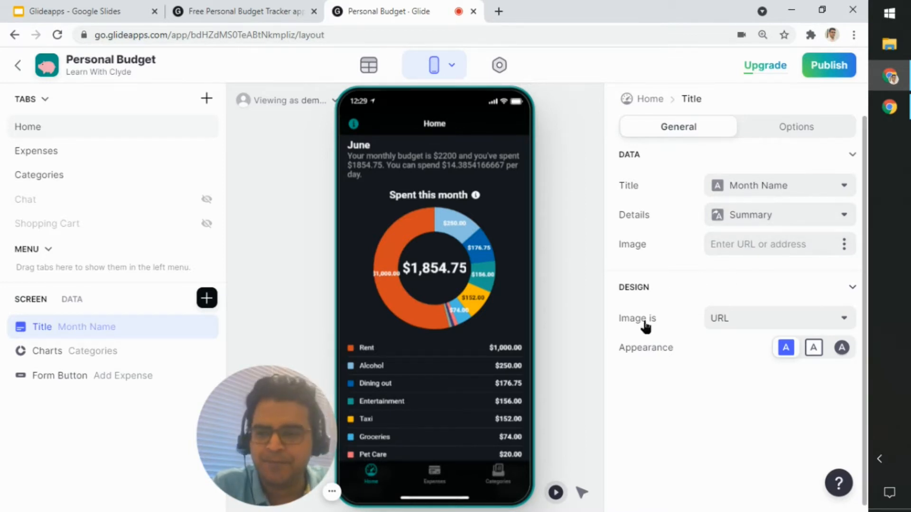
# Step: Return to the Home tab's settings and check which sheets are available as its source
pyautogui.click(649, 99)
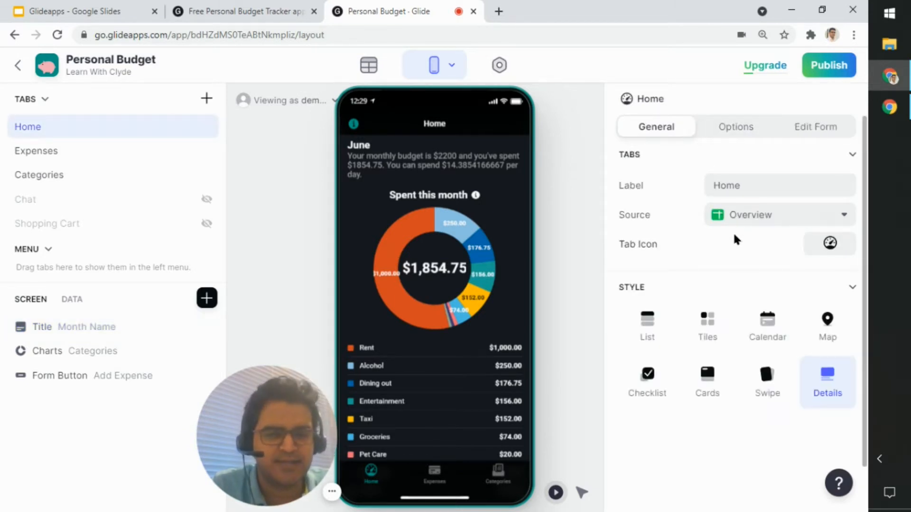
pyautogui.click(762, 218)
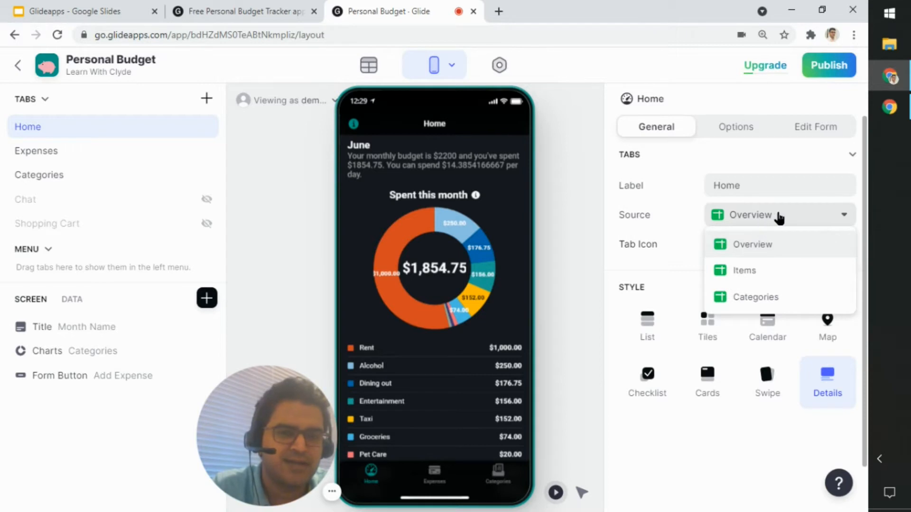
pyautogui.click(786, 221)
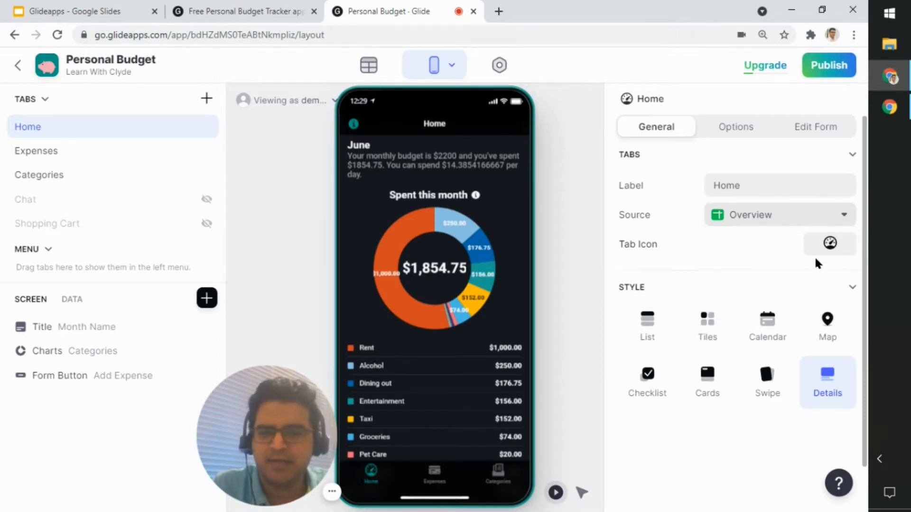
# Step: Inspect the Home screen's Charts component and the sheets available as the source of its values
pyautogui.click(81, 357)
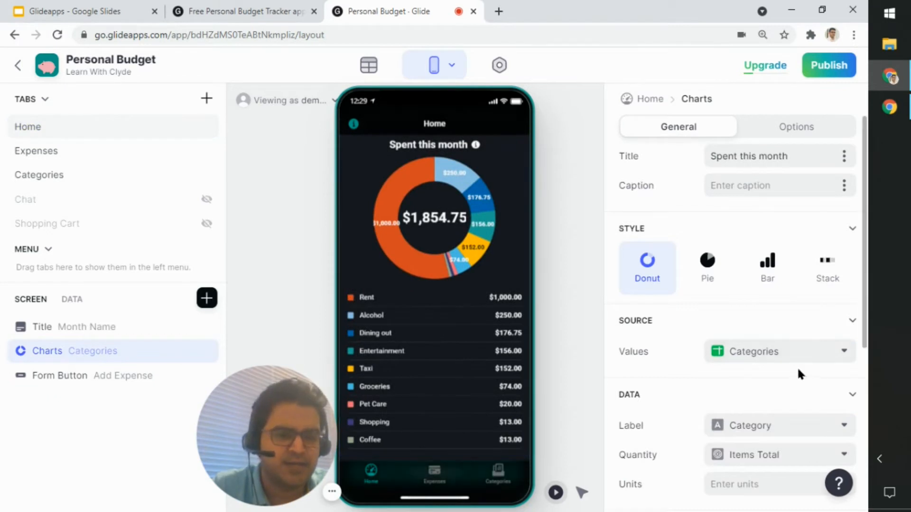
pyautogui.scroll(-4, 797, 366)
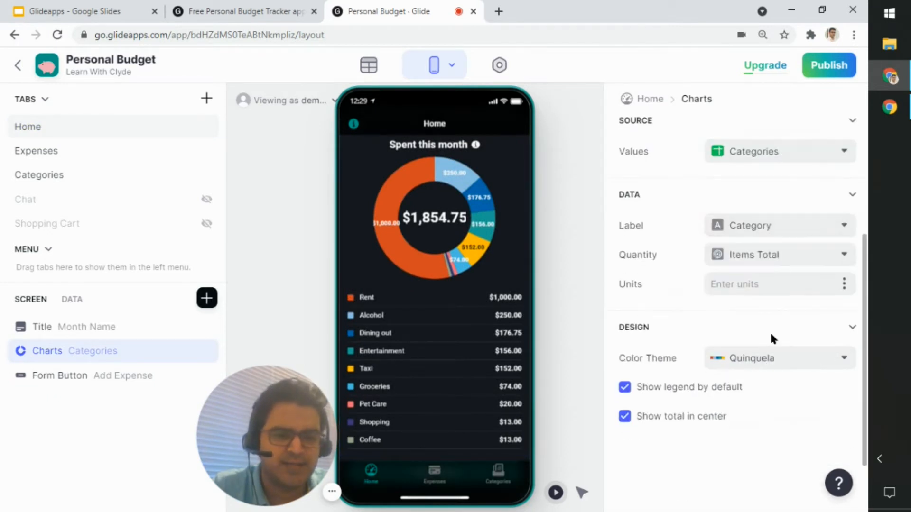
pyautogui.click(765, 160)
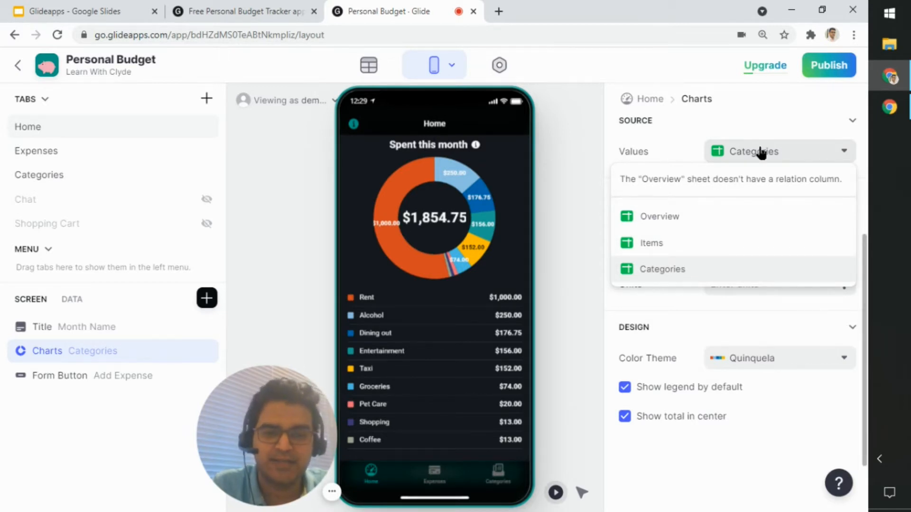
pyautogui.click(759, 154)
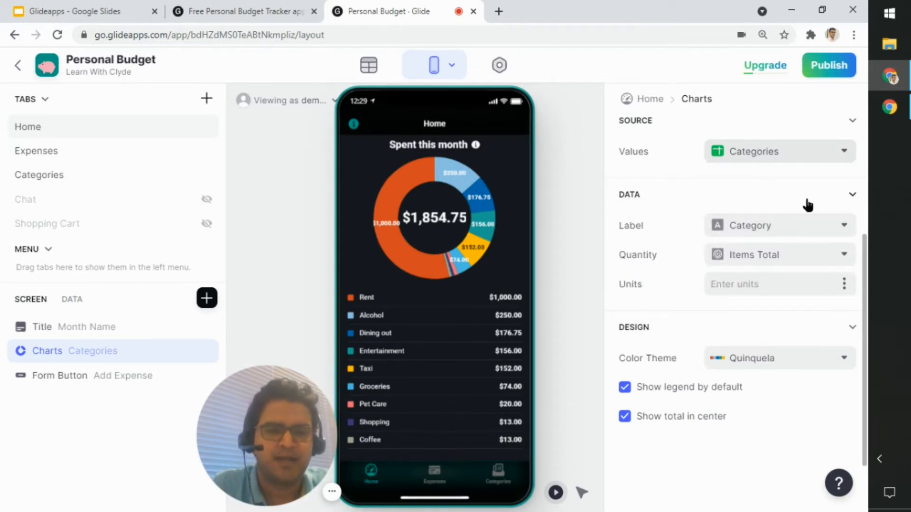
# Step: Check which data columns are available for the Label and Quantity of the Home screen's Charts component
pyautogui.click(811, 236)
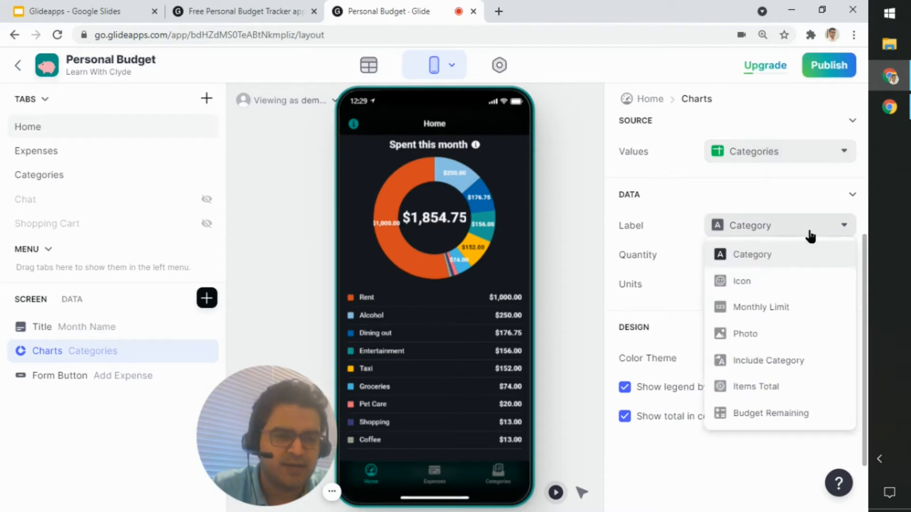
pyautogui.click(810, 236)
pyautogui.click(814, 254)
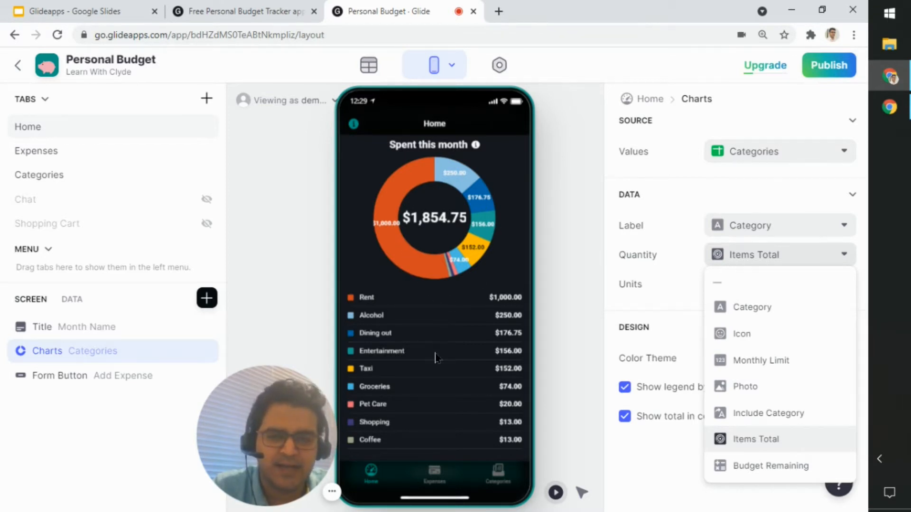
pyautogui.click(574, 309)
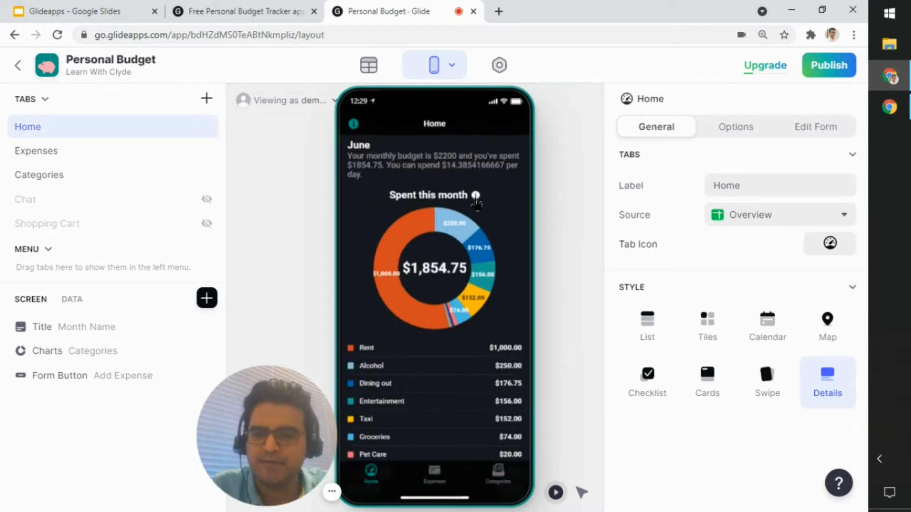
# Step: Inspect the Home screen's Add Expense form button, including its available actions, general settings and options
pyautogui.scroll(-2, 450, 408)
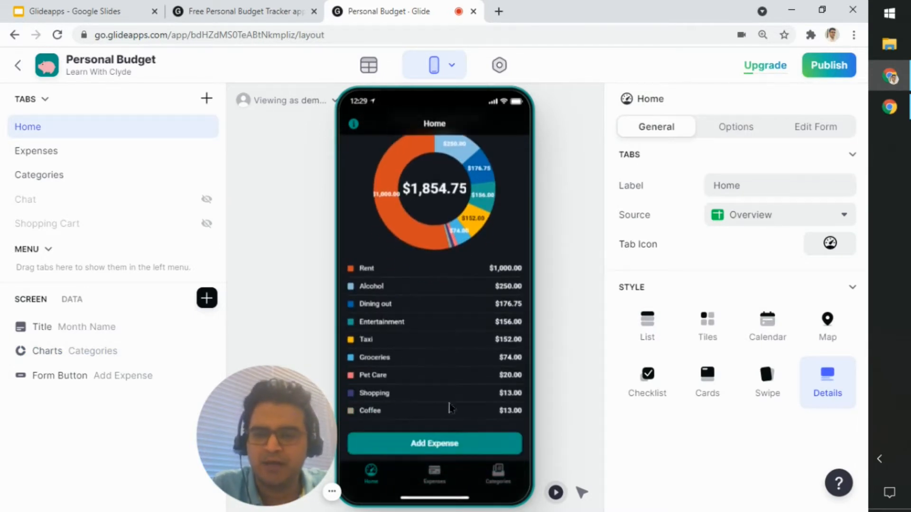
pyautogui.click(105, 380)
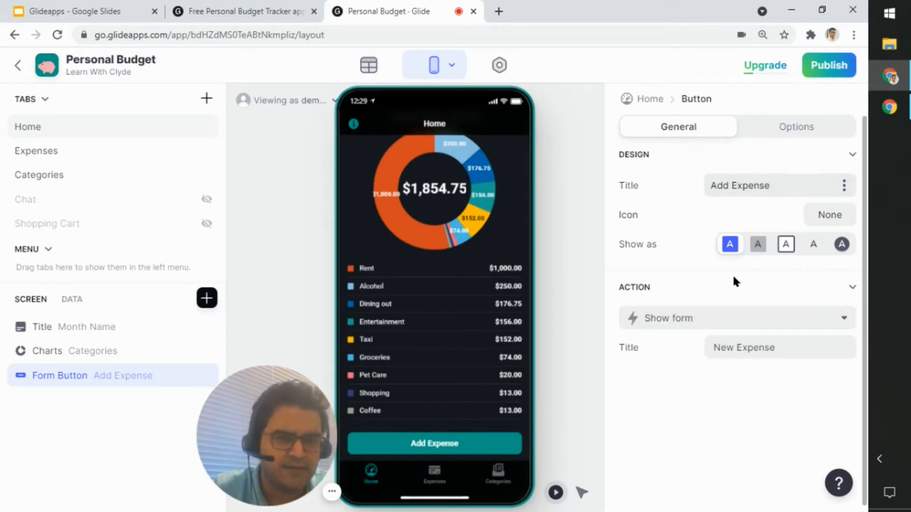
pyautogui.click(749, 322)
pyautogui.click(749, 323)
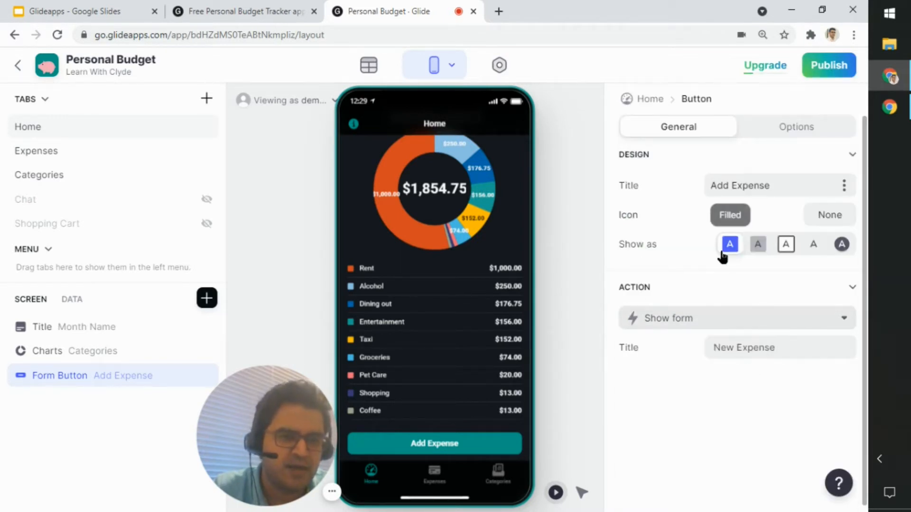
pyautogui.click(780, 135)
pyautogui.click(690, 137)
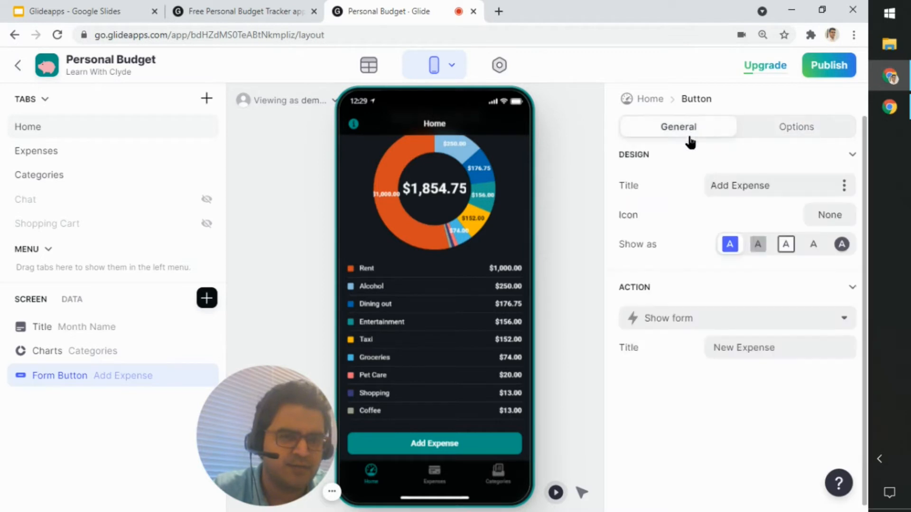
# Step: Open the New Expense form in the app preview, check which sheets can be its destination, and cancel the form
pyautogui.click(448, 448)
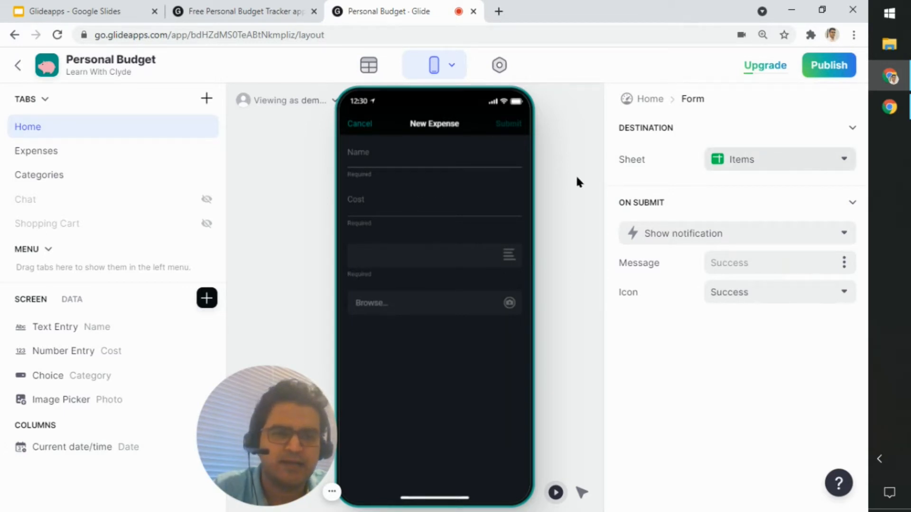
pyautogui.click(820, 155)
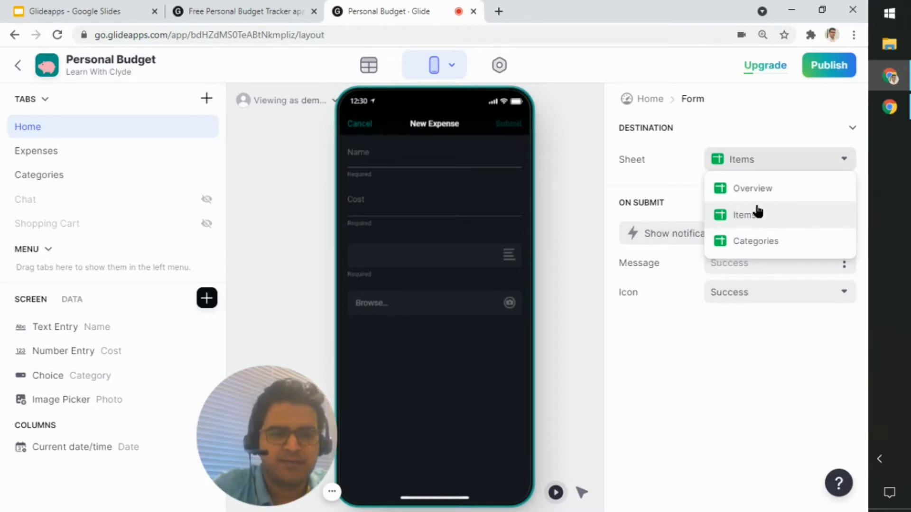
pyautogui.click(751, 154)
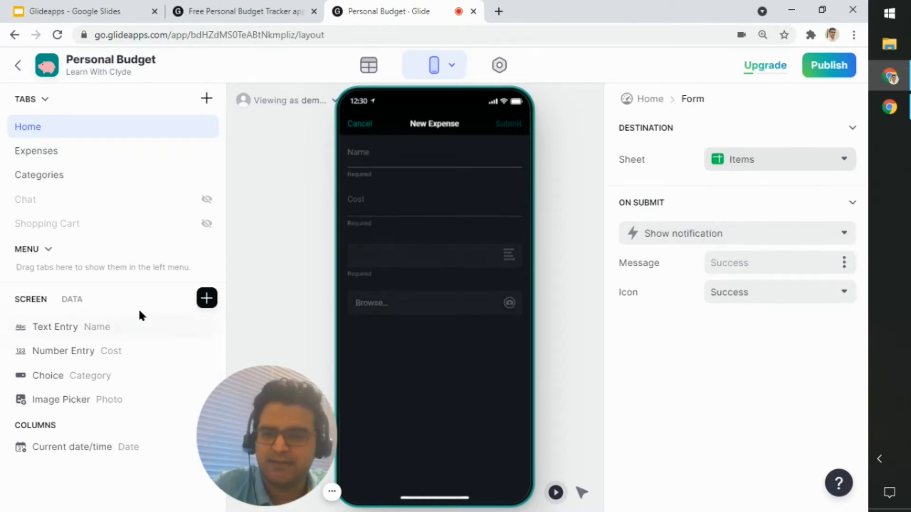
pyautogui.click(362, 131)
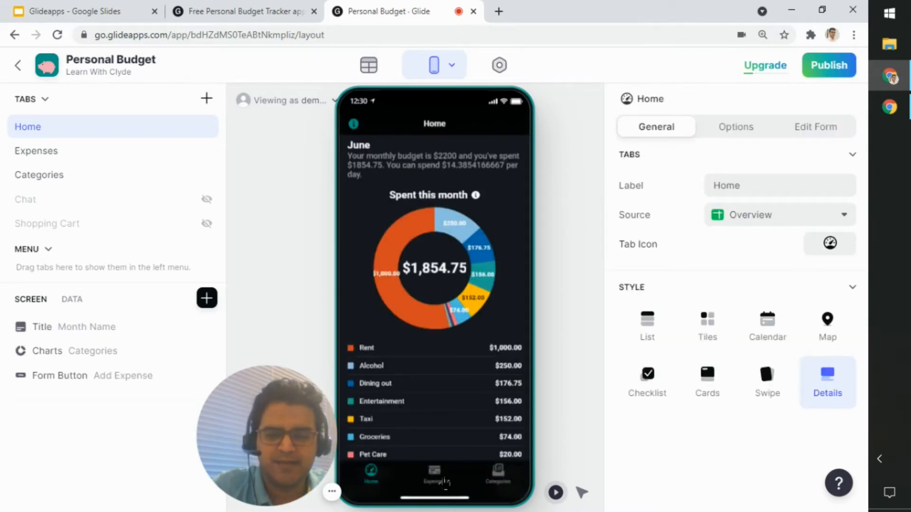
# Step: Open the Expenses screen in the preview, look through the Rent expense's detail components, and return to the expense list
pyautogui.click(443, 480)
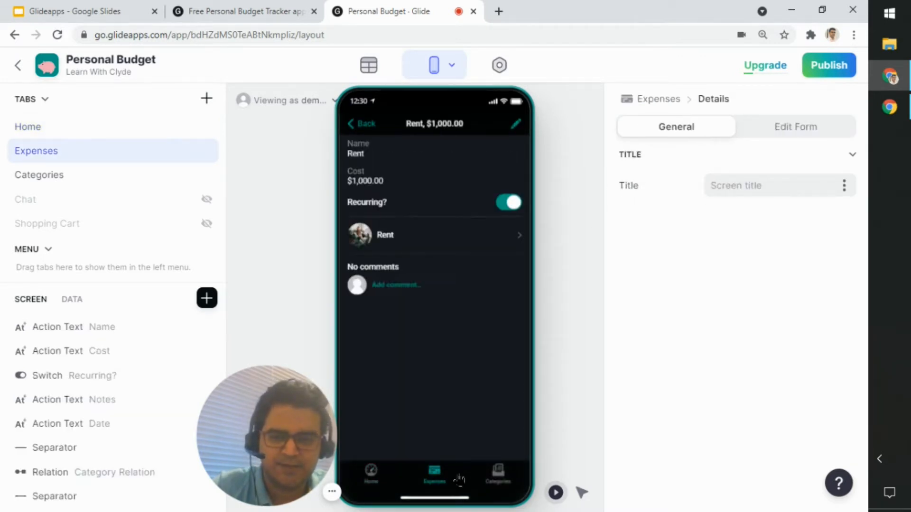
pyautogui.scroll(-1, 89, 335)
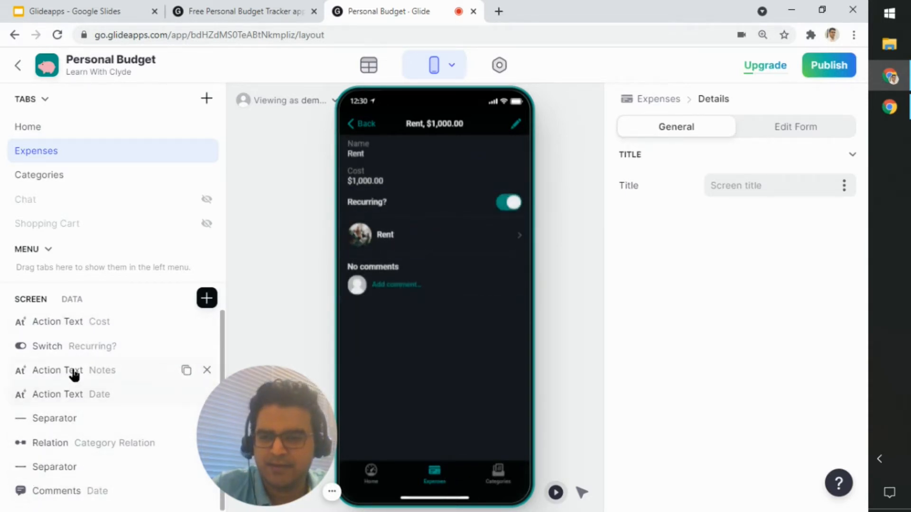
pyautogui.scroll(1, 71, 417)
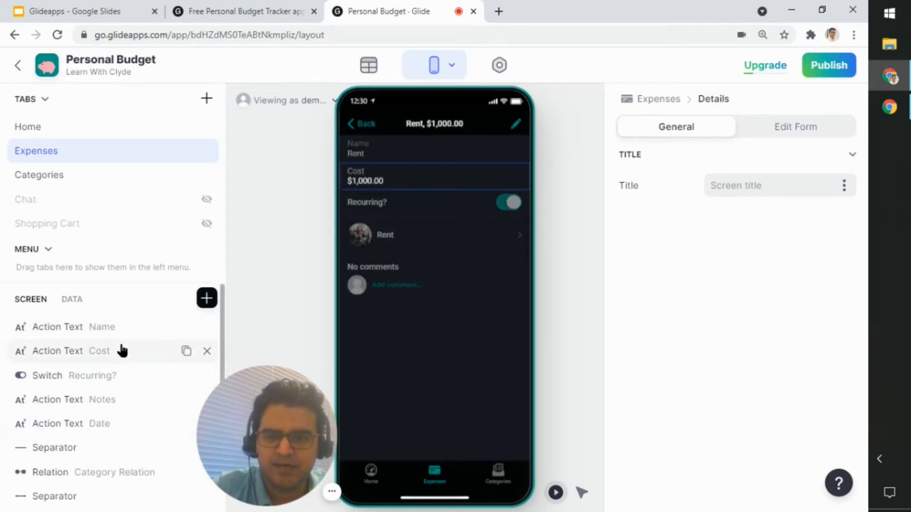
pyautogui.click(364, 123)
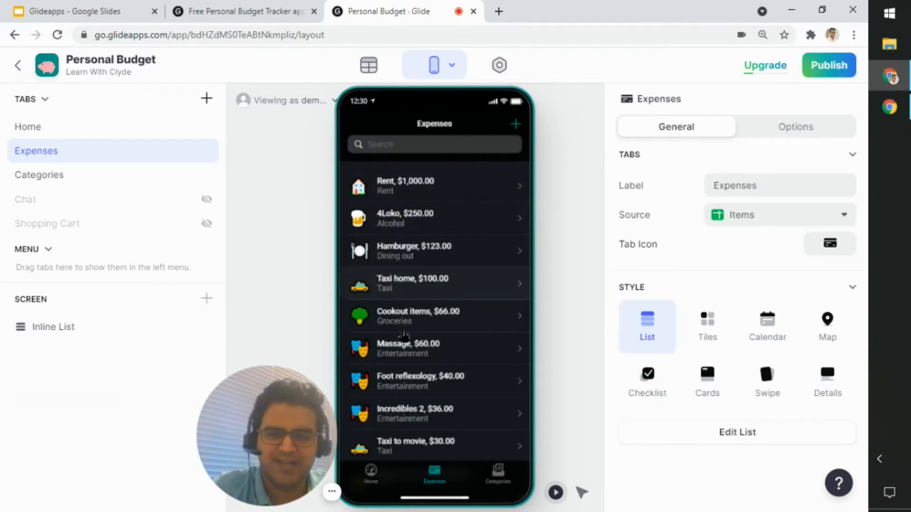
# Step: View the Expenses screen's Inline List, then return to the Expenses tab's settings and check its available source sheets
pyautogui.click(82, 326)
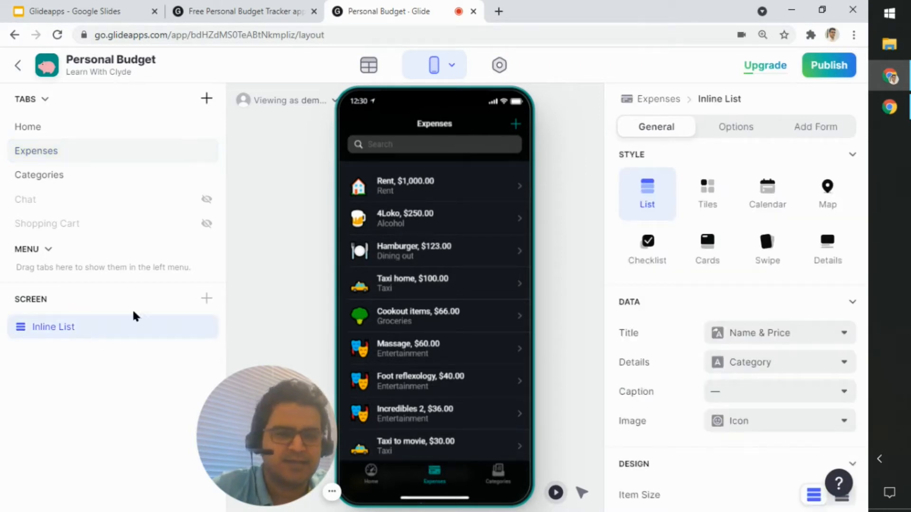
pyautogui.click(657, 99)
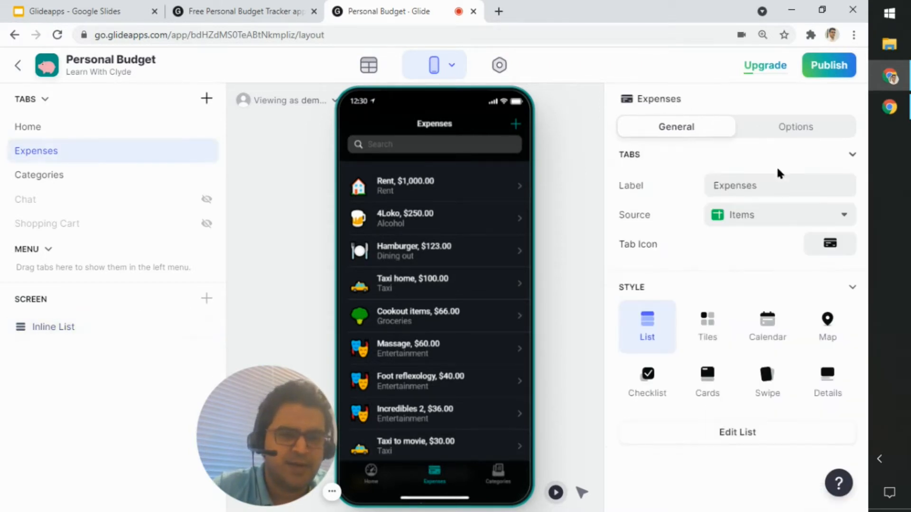
pyautogui.click(826, 221)
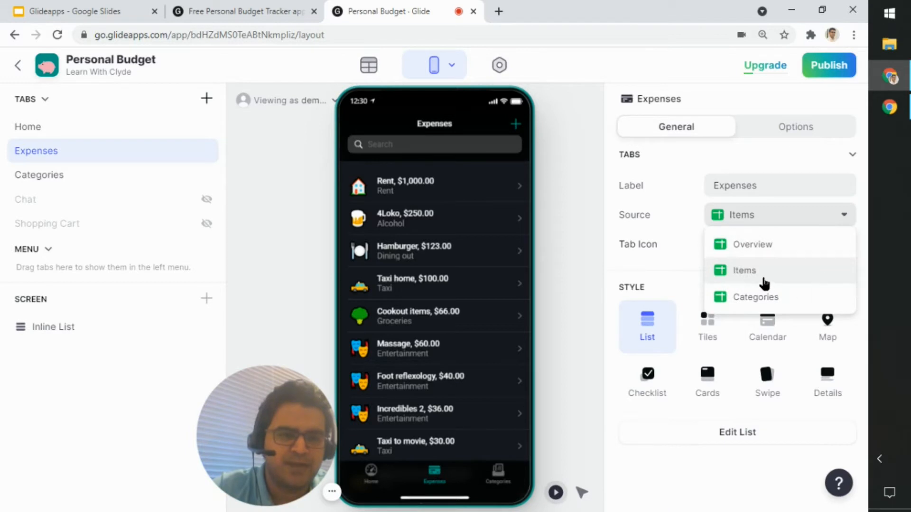
pyautogui.click(816, 228)
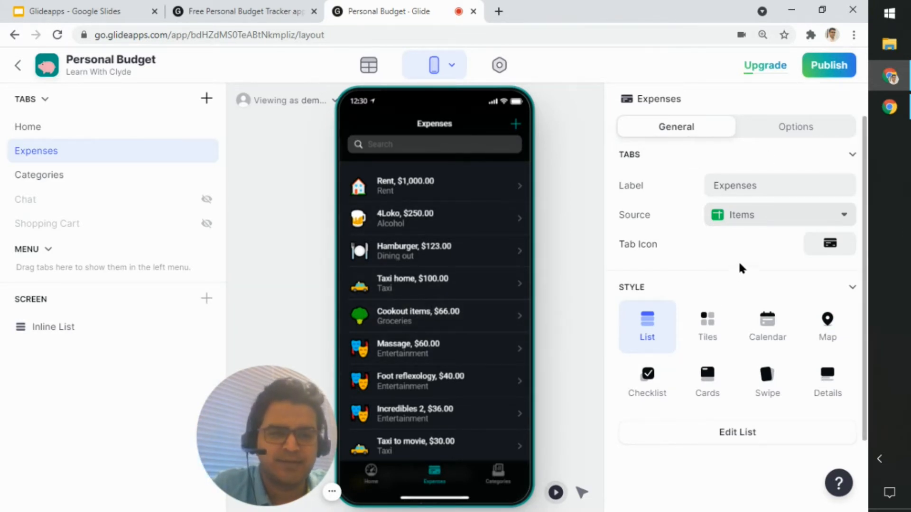
# Step: Inspect the data and design settings of the Expenses Inline List and the columns available for its Title
pyautogui.click(58, 326)
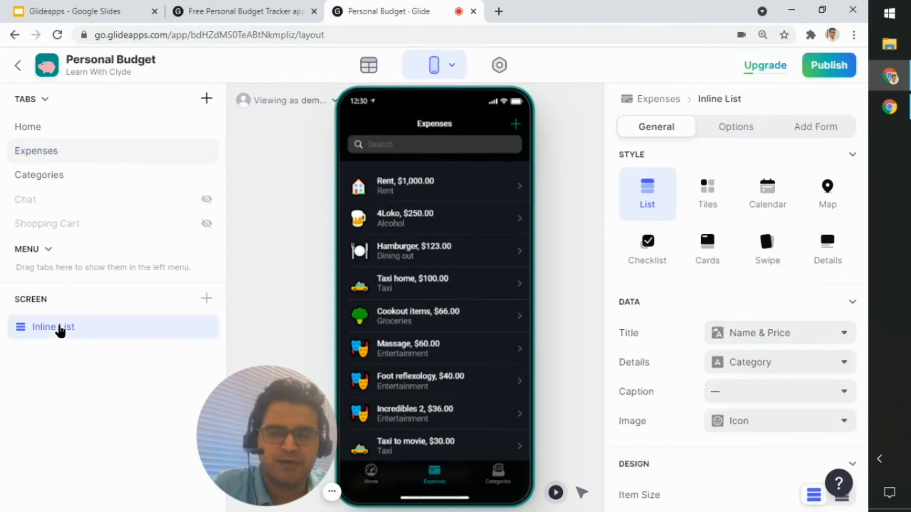
pyautogui.scroll(-4, 809, 315)
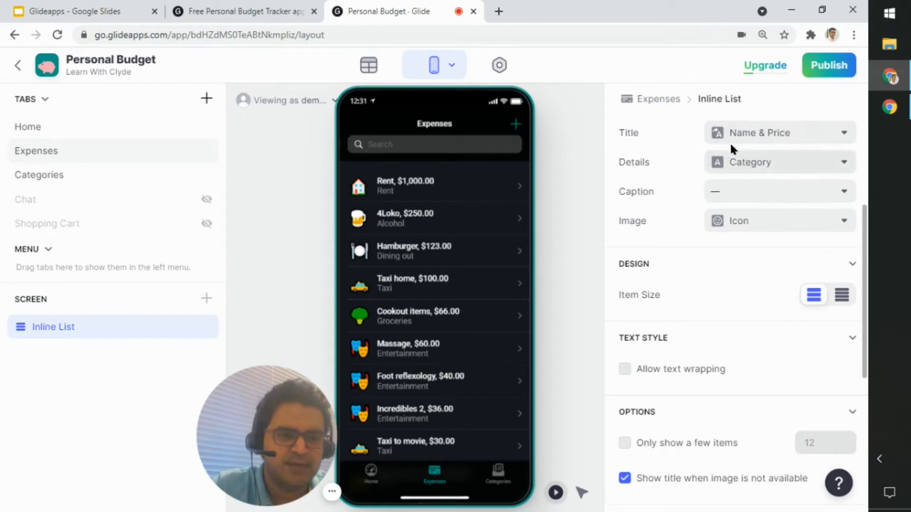
pyautogui.click(789, 137)
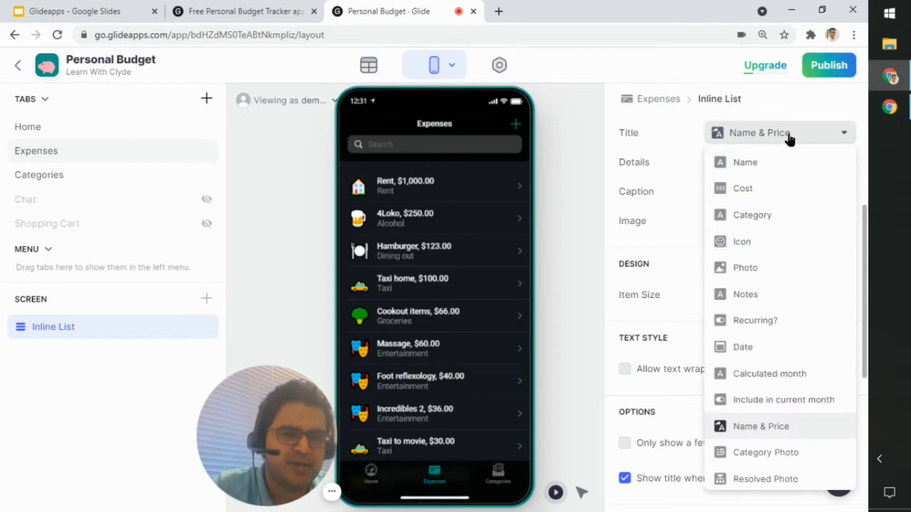
pyautogui.click(788, 137)
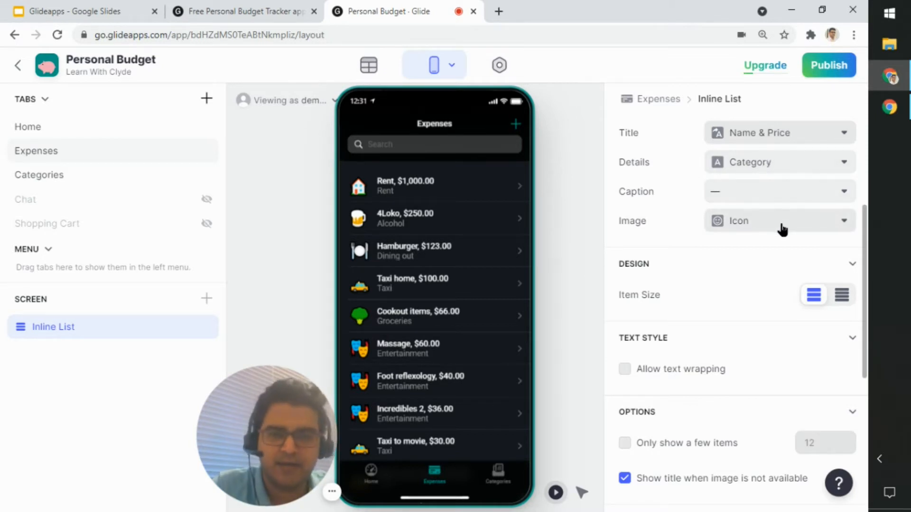
pyautogui.scroll(5, 720, 237)
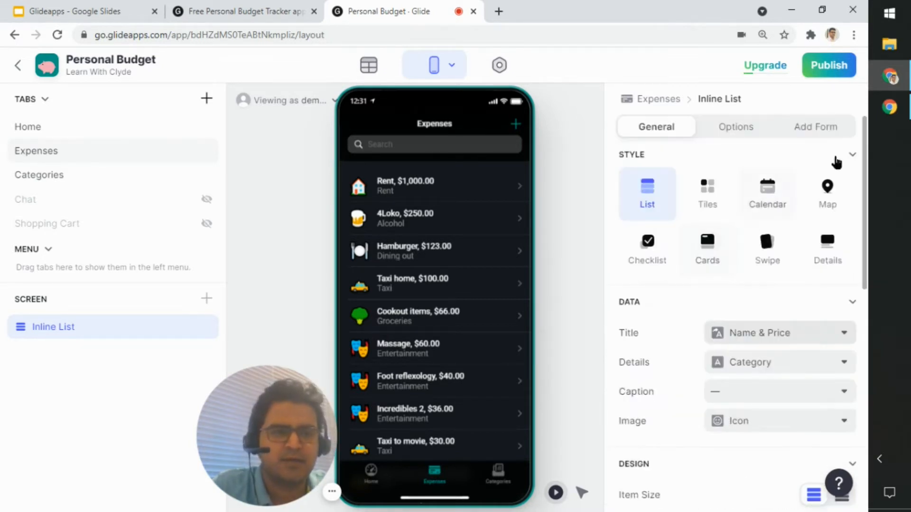
# Step: Review the Expenses Inline List's Add Form, search, filter, sort and grouping options, then return to its general settings
pyautogui.click(821, 127)
pyautogui.click(736, 127)
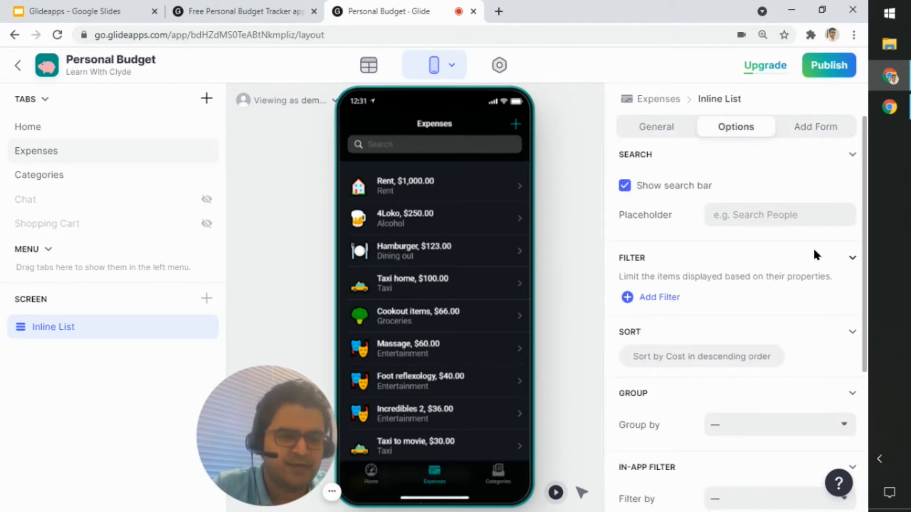
pyautogui.scroll(-4, 815, 251)
pyautogui.scroll(4, 813, 246)
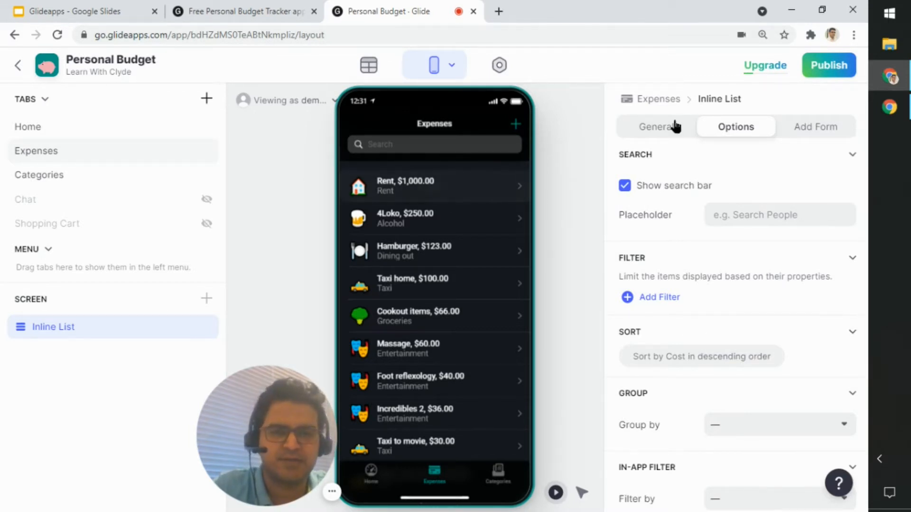
pyautogui.click(684, 133)
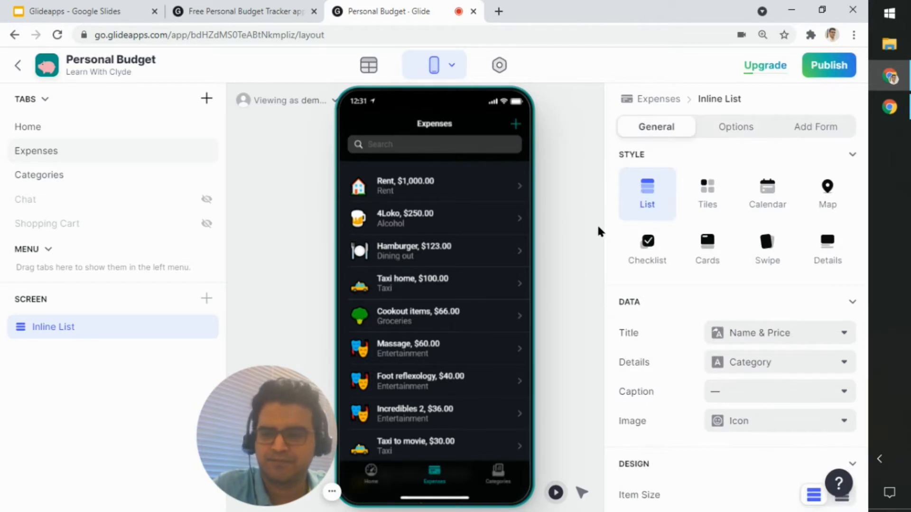
# Step: Open the Rent expense's details, look through its components, and inspect the settings of the Category Relation component
pyautogui.click(423, 189)
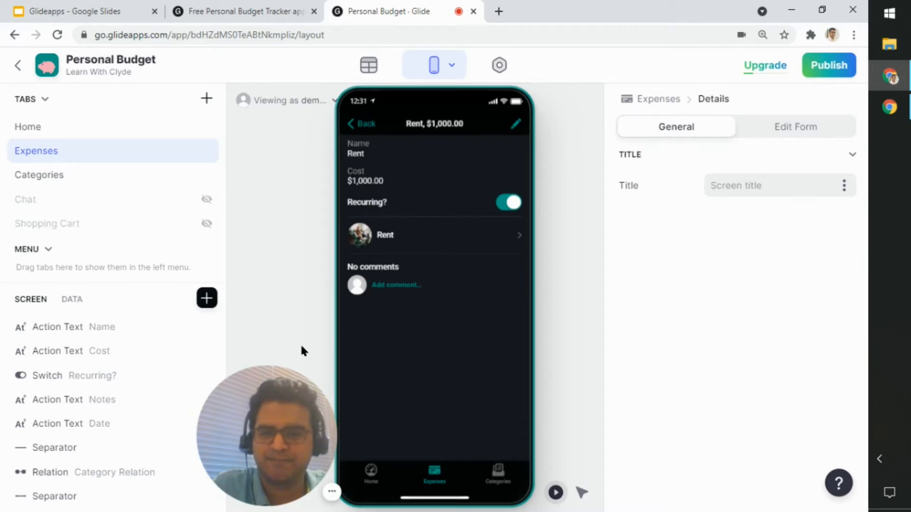
pyautogui.scroll(-1, 97, 356)
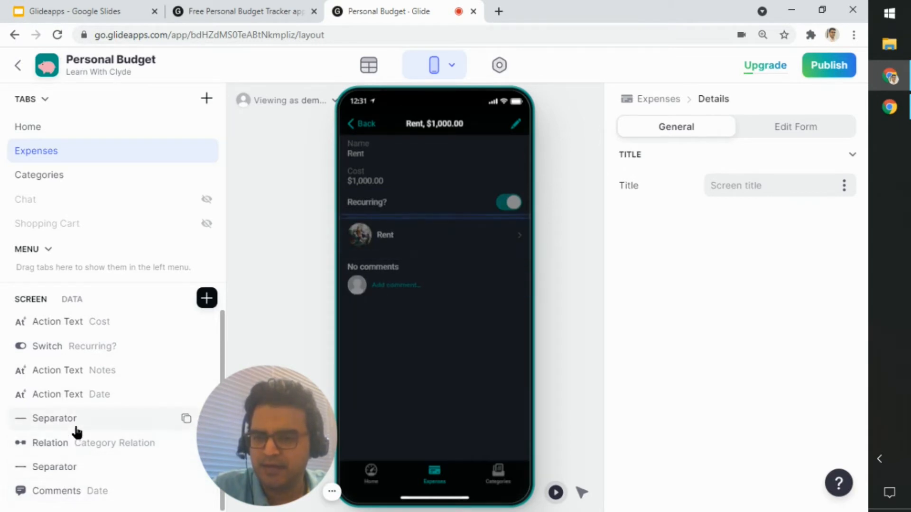
pyautogui.scroll(1, 82, 413)
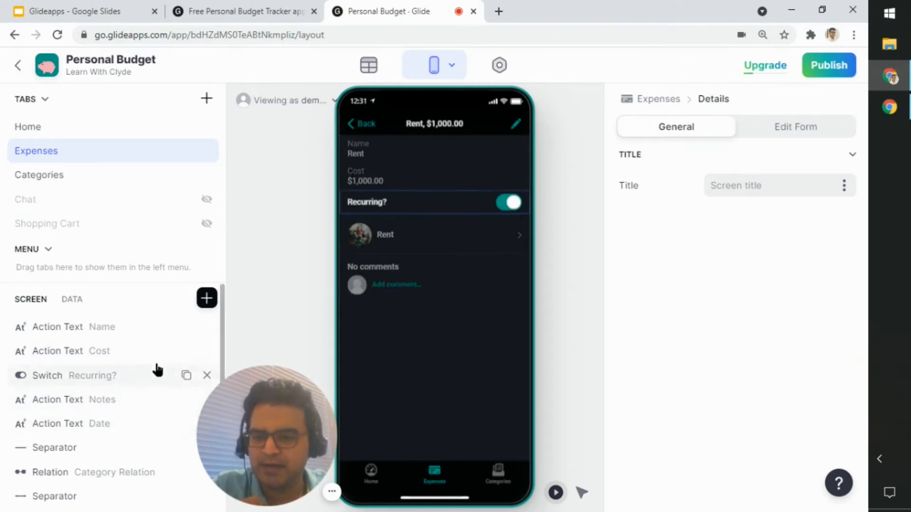
pyautogui.click(135, 475)
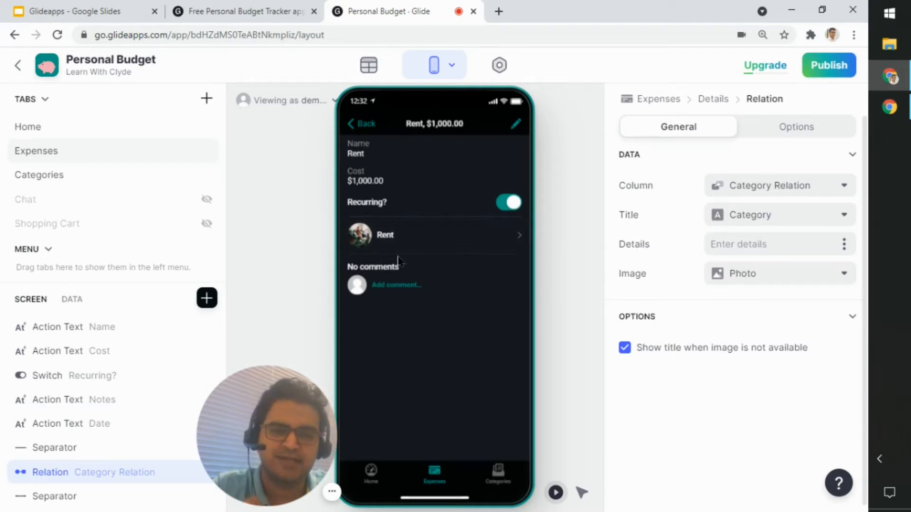
# Step: Open the Categories screen, view the Coffee category's details, and check the source sheets available for the Categories tab
pyautogui.click(497, 484)
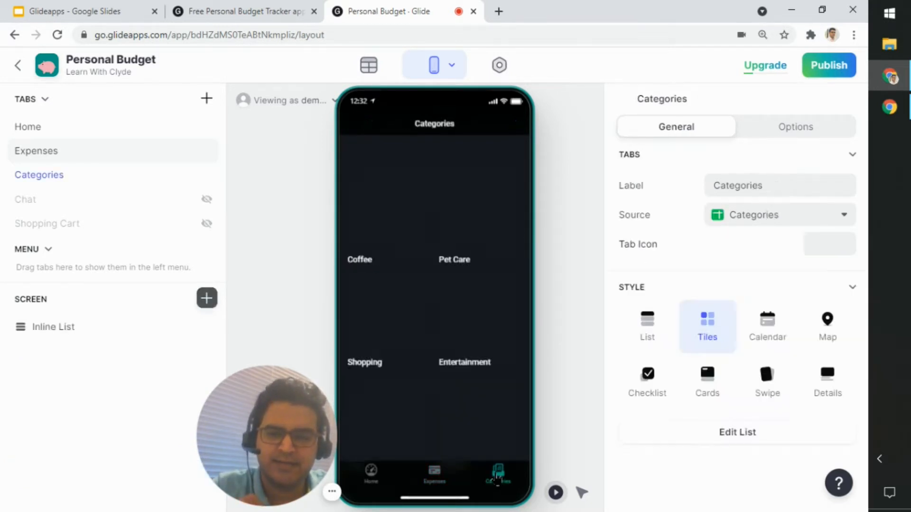
pyautogui.click(409, 223)
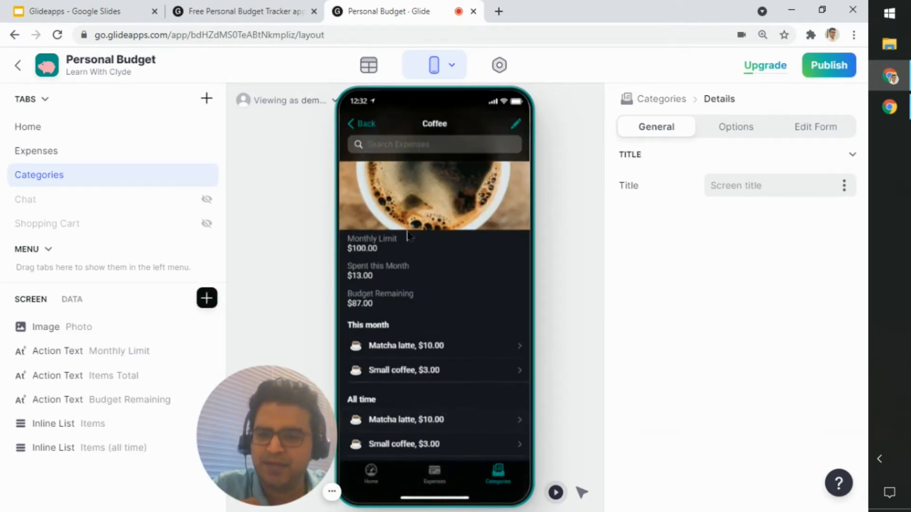
pyautogui.click(661, 100)
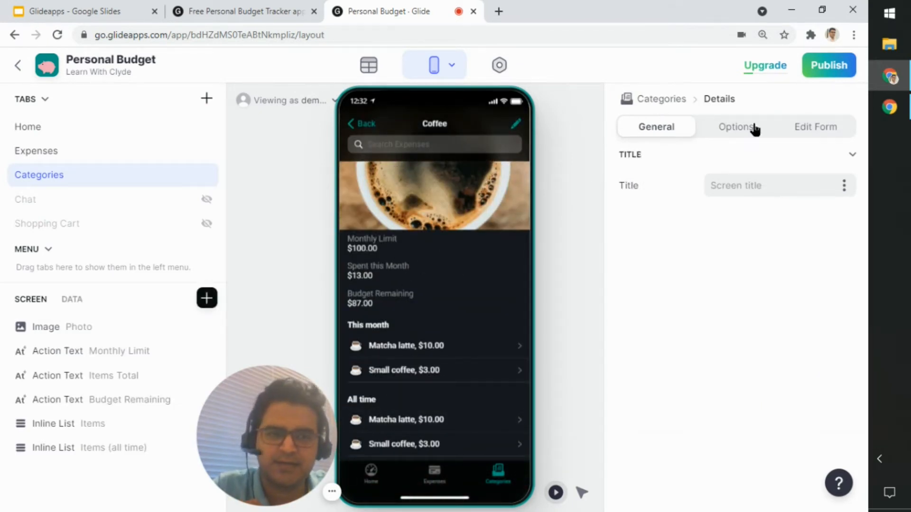
pyautogui.click(761, 221)
pyautogui.click(755, 297)
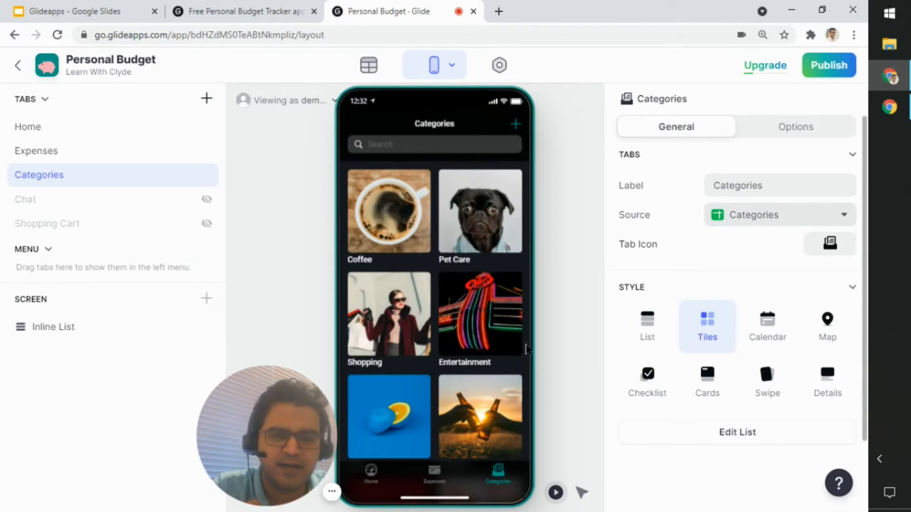
# Step: Open the Pet Care category's details and review the screen's search options and Edit Form settings before returning to its general settings
pyautogui.click(464, 234)
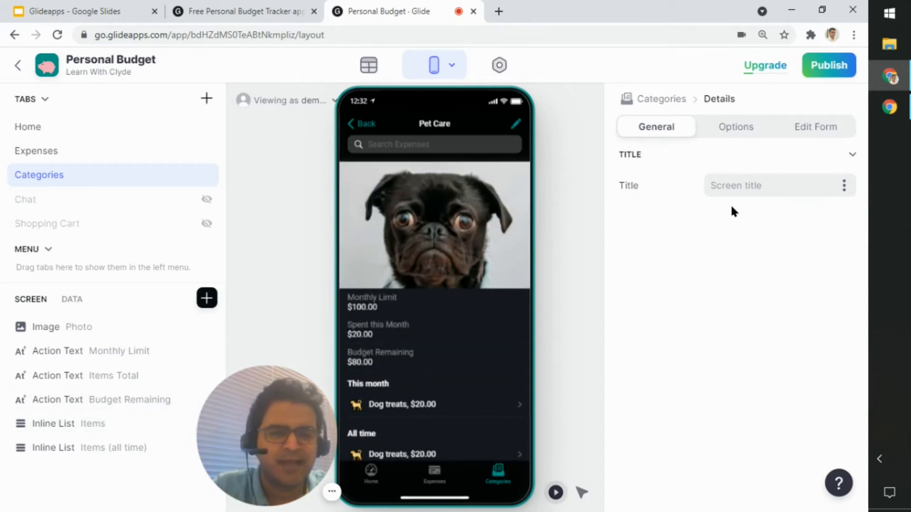
pyautogui.click(746, 127)
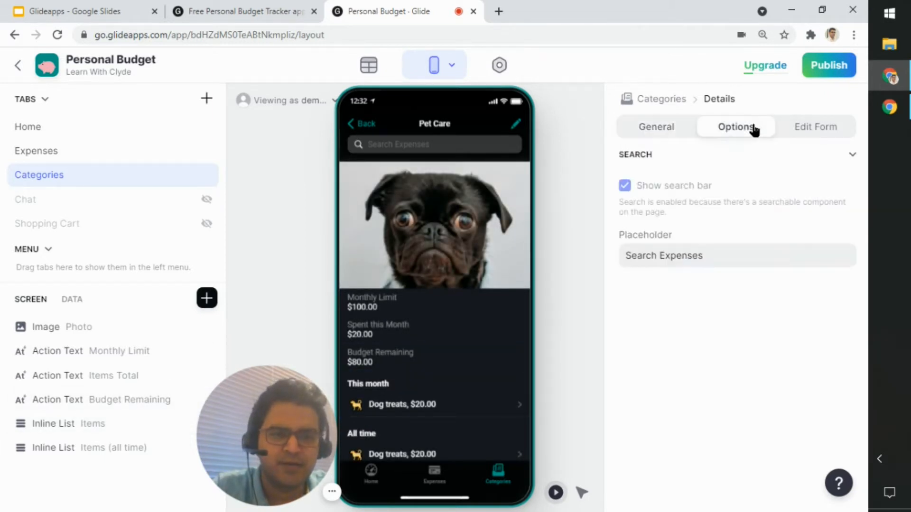
pyautogui.click(813, 128)
pyautogui.click(651, 128)
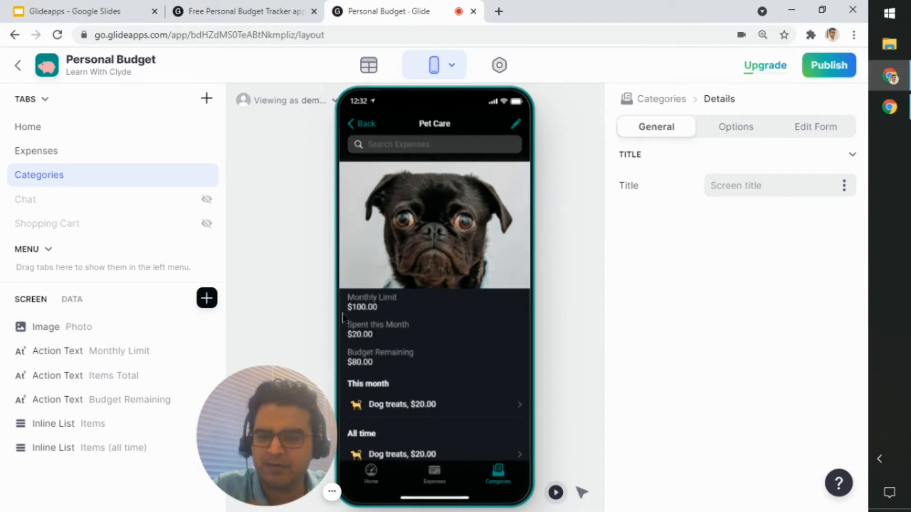
# Step: Inspect the title, source and data settings of the This month and All time Inline Lists, including the All time list's options
pyautogui.click(86, 425)
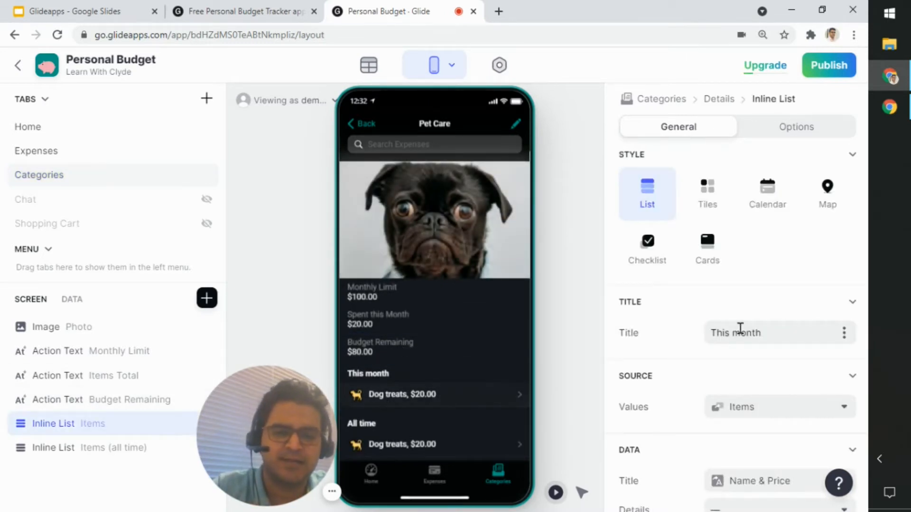
pyautogui.scroll(-4, 740, 329)
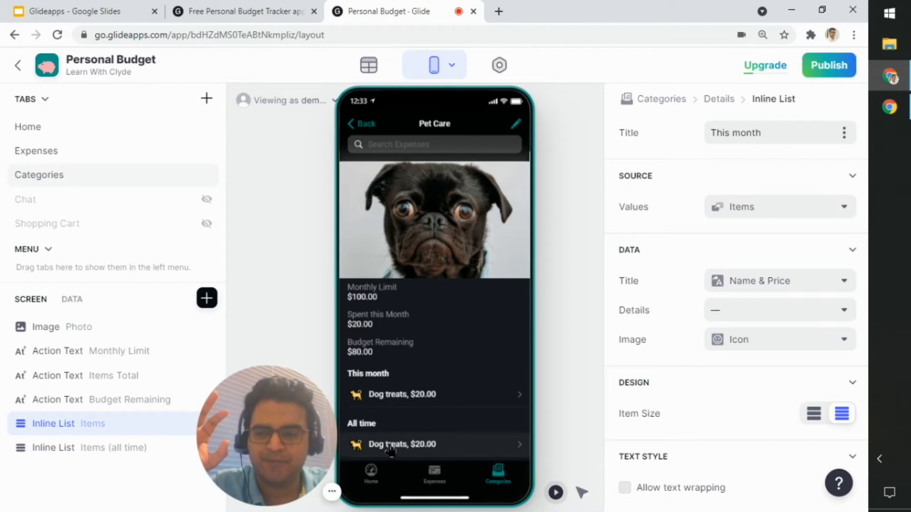
pyautogui.click(52, 456)
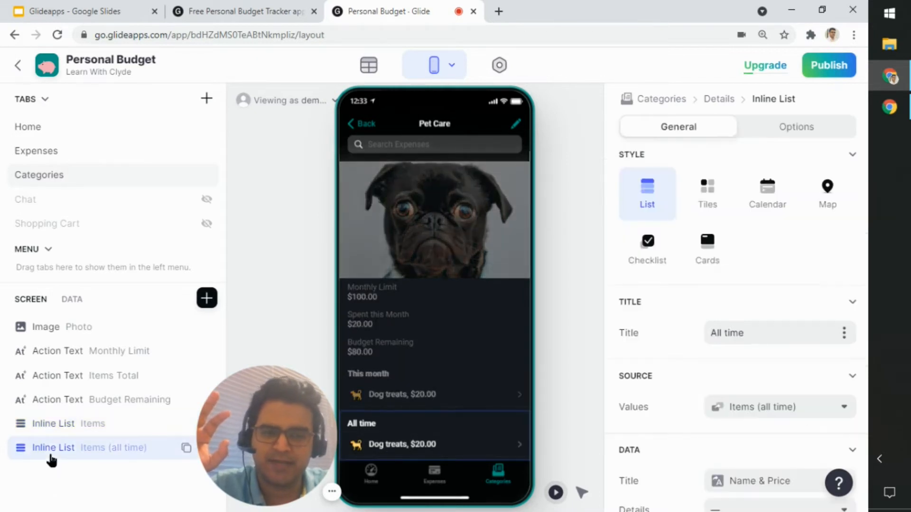
pyautogui.click(782, 135)
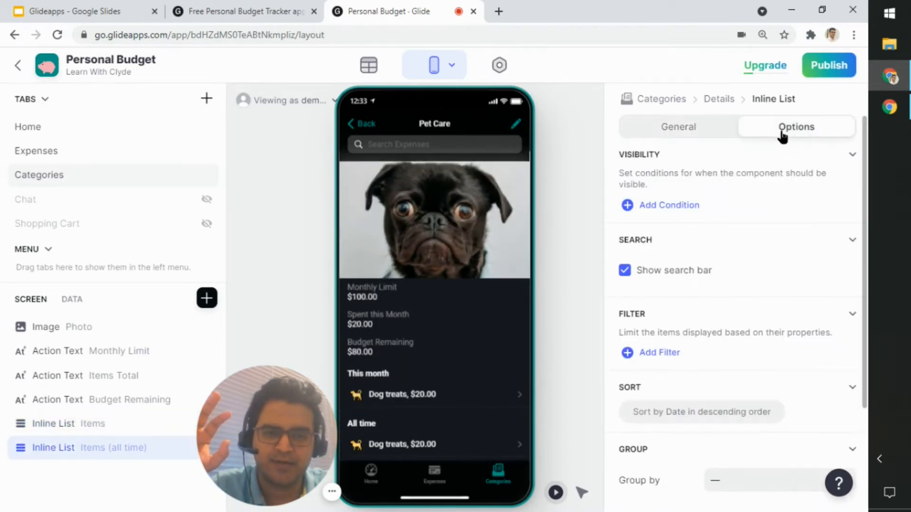
pyautogui.click(660, 136)
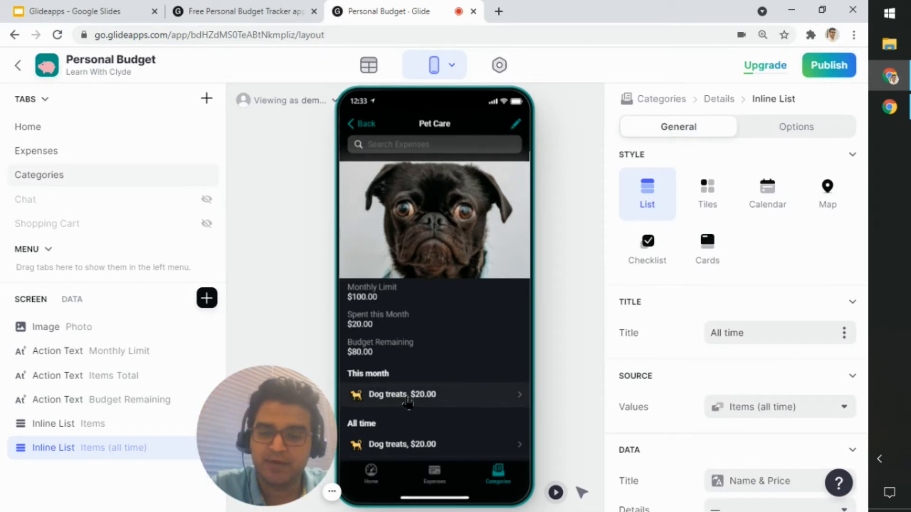
# Step: Go through the Expenses screen to the Home screen in the app preview and examine the Spent this month chart
pyautogui.click(433, 481)
pyautogui.click(372, 480)
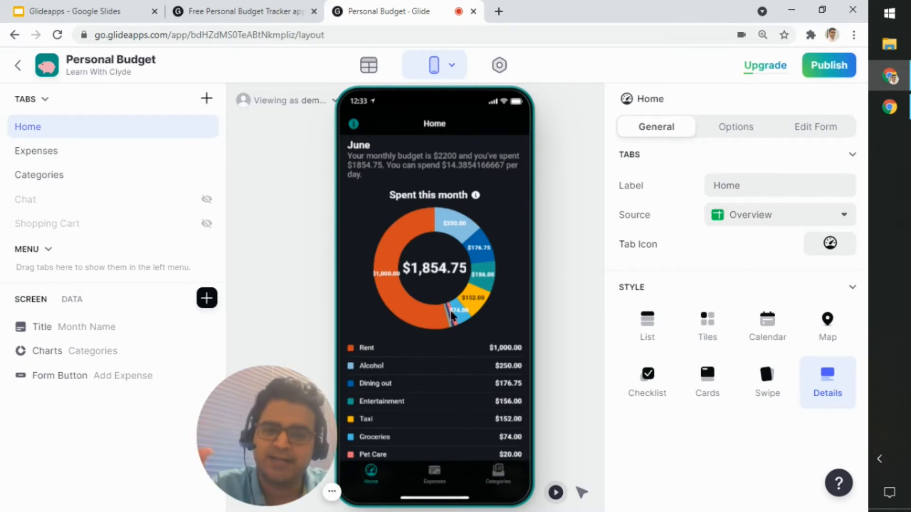
pyautogui.moveTo(452, 311)
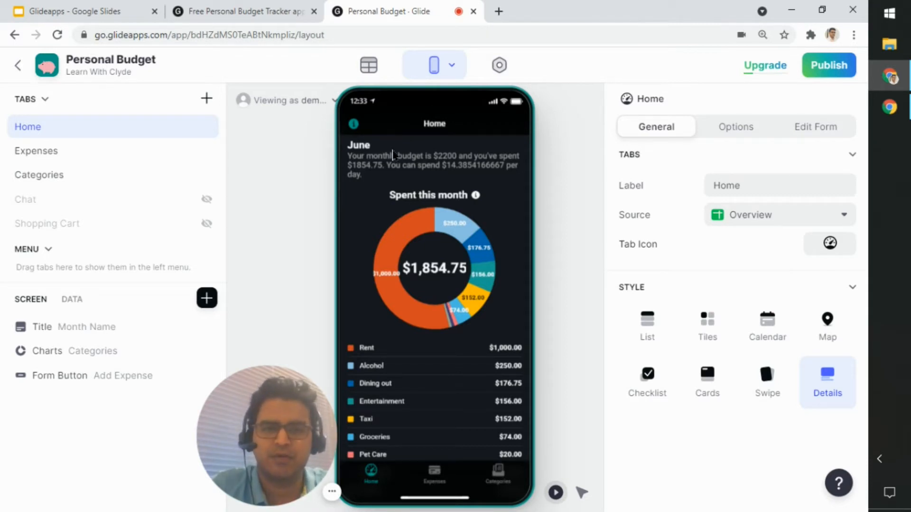
# Step: Switch to the app's data tables and check the Current Month column's configuration in the Overview table without changing it
pyautogui.click(365, 65)
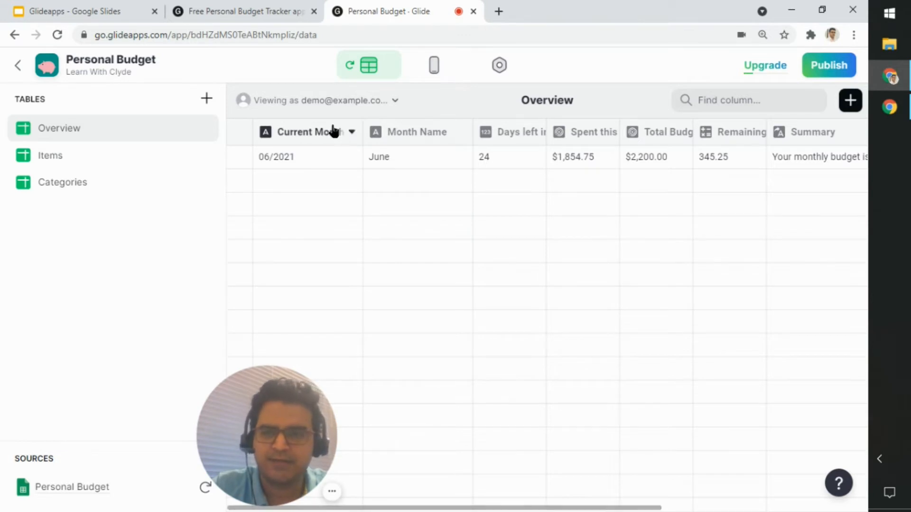
pyautogui.click(334, 134)
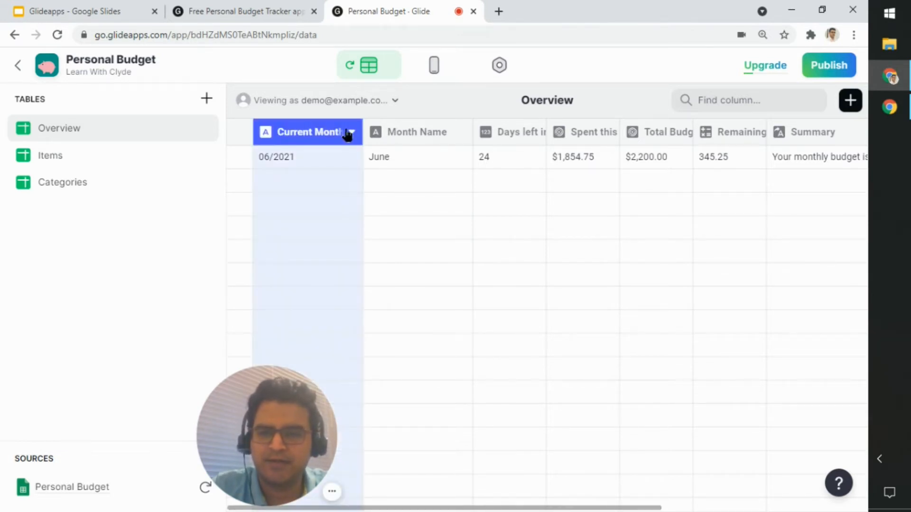
pyautogui.click(351, 134)
pyautogui.click(350, 162)
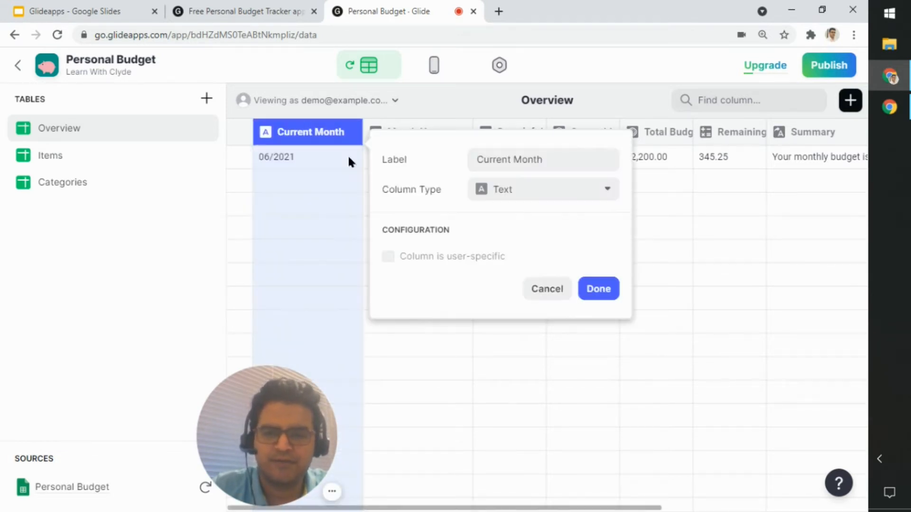
pyautogui.click(546, 290)
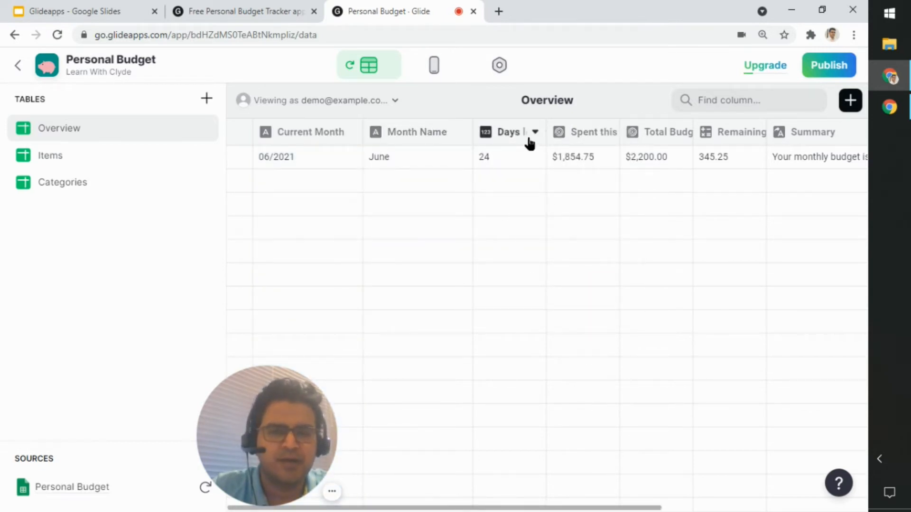
# Step: Inspect the rollup configuration of the Overview table's Spent this month column, close it unchanged, and select the column's value
pyautogui.moveTo(577, 509)
pyautogui.mouseDown()
pyautogui.moveTo(806, 509)
pyautogui.moveTo(614, 508)
pyautogui.moveTo(676, 502)
pyautogui.mouseUp()
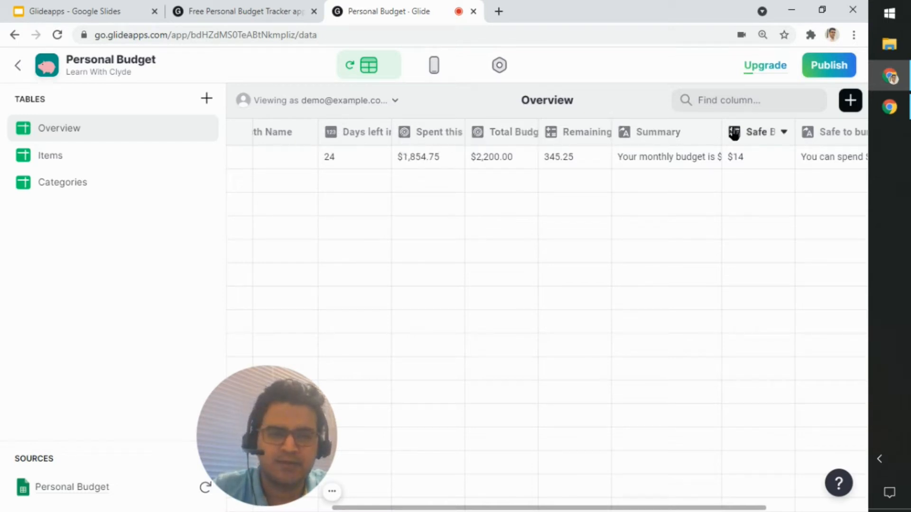
pyautogui.click(455, 134)
pyautogui.click(460, 156)
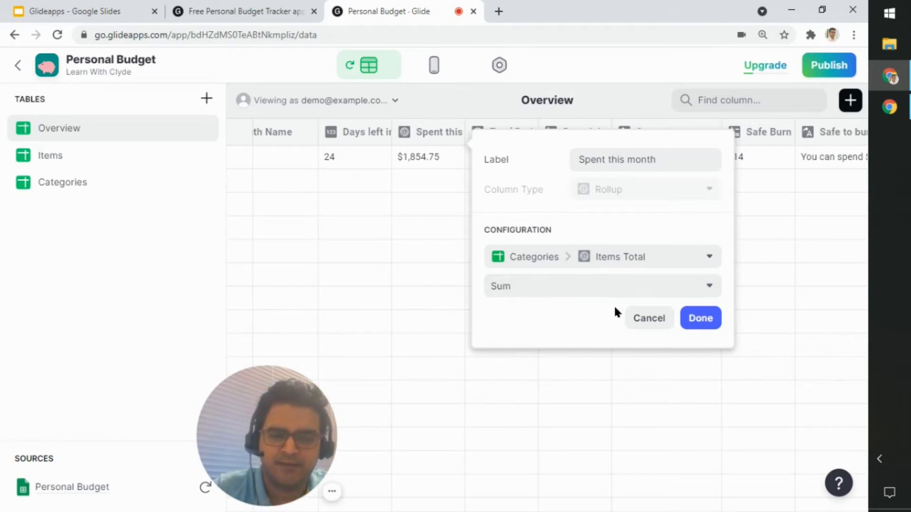
pyautogui.click(650, 323)
pyautogui.click(426, 161)
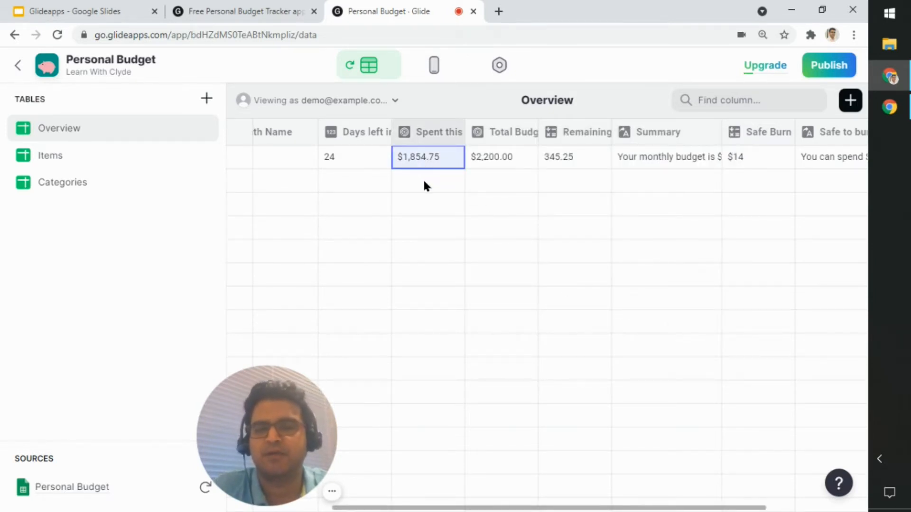
# Step: Inspect the rollup configuration of the Total Budget column and close it without changes
pyautogui.click(524, 133)
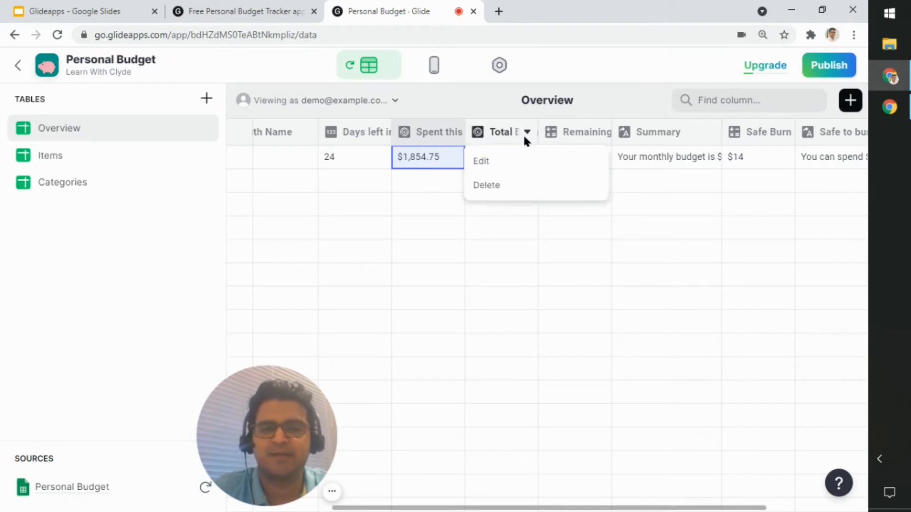
pyautogui.click(519, 163)
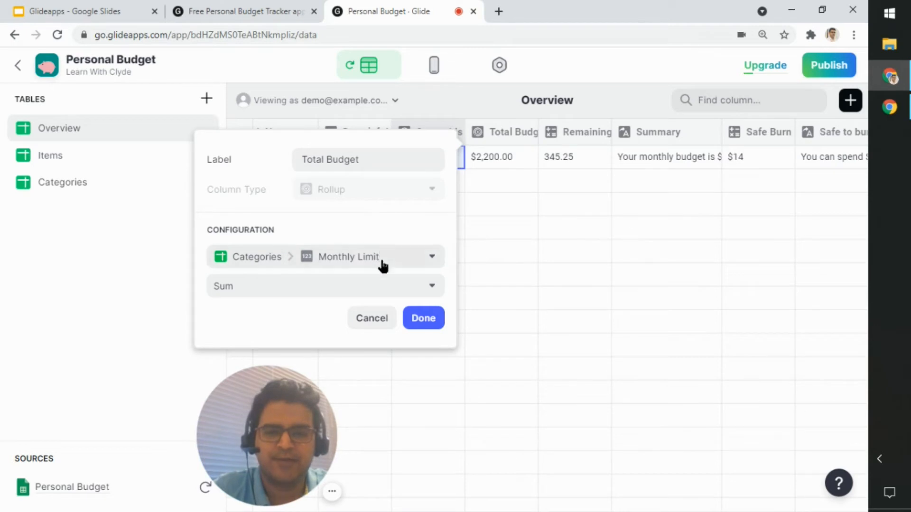
pyautogui.click(372, 323)
# Step: Examine the Remaining this month column's math formula and the columns available for its total replacement, then select the column's value
pyautogui.click(606, 138)
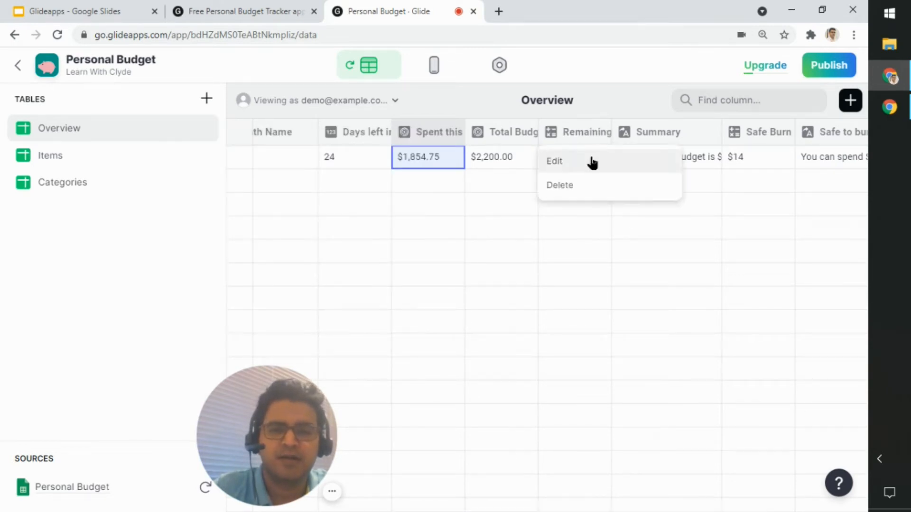
pyautogui.click(592, 163)
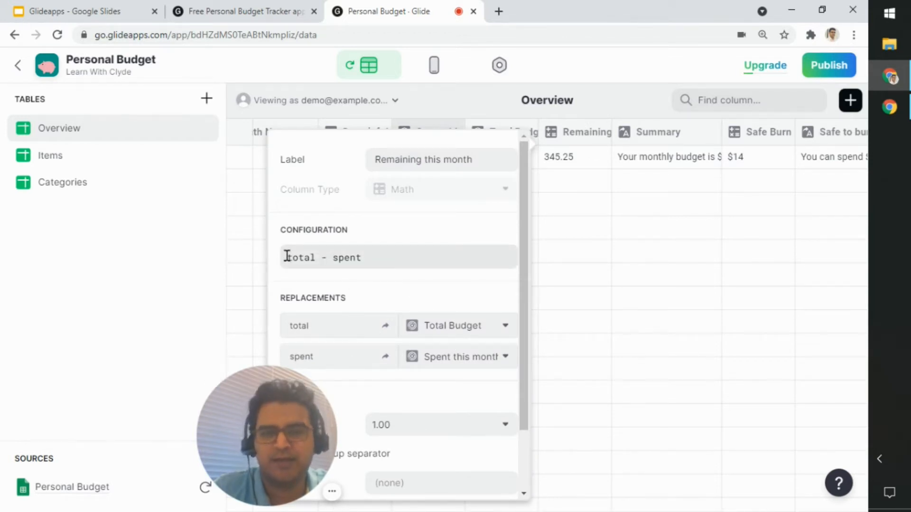
pyautogui.moveTo(287, 256); pyautogui.dragTo(374, 252)
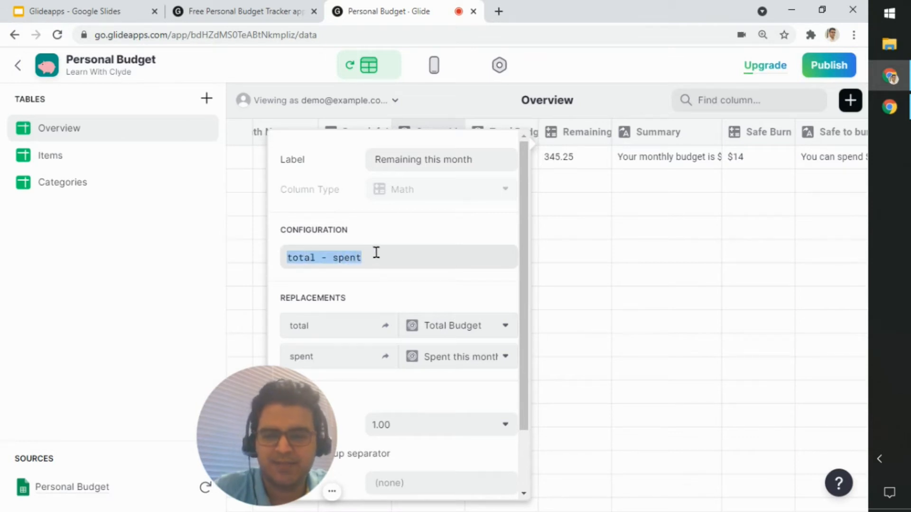
pyautogui.click(374, 252)
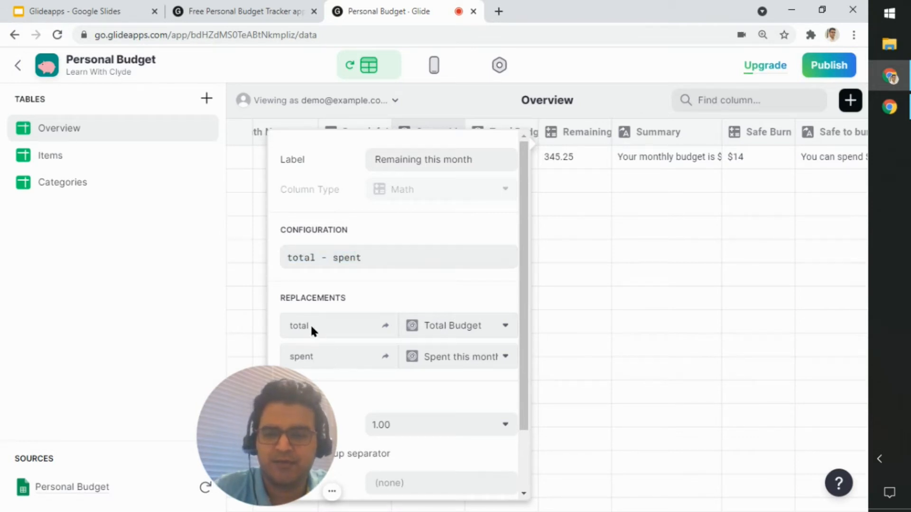
pyautogui.click(484, 332)
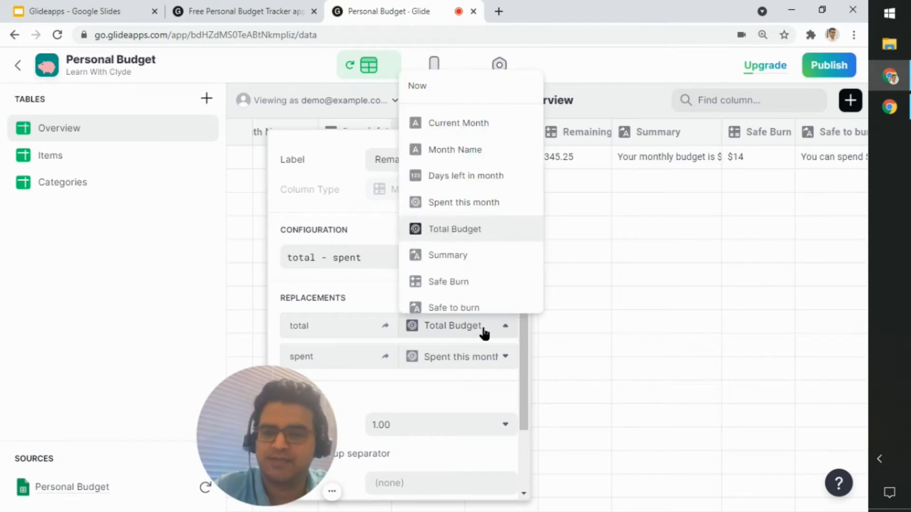
pyautogui.click(483, 332)
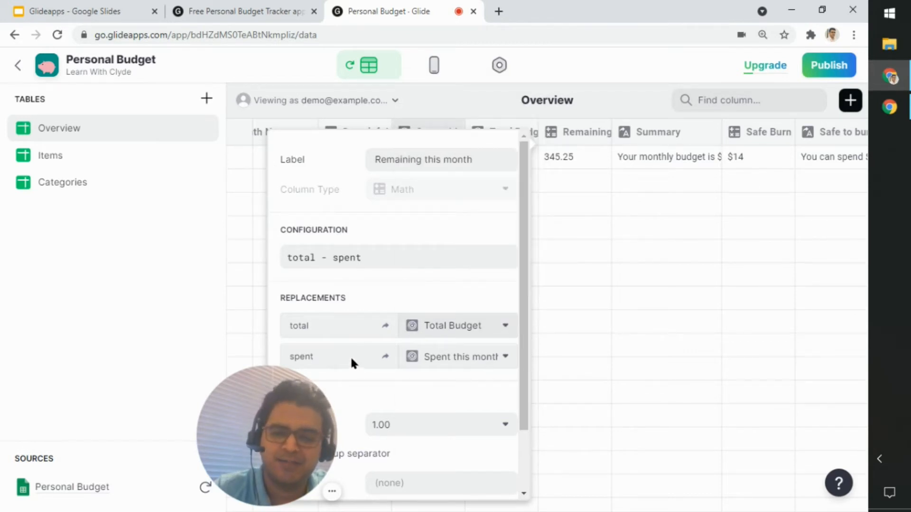
pyautogui.click(626, 339)
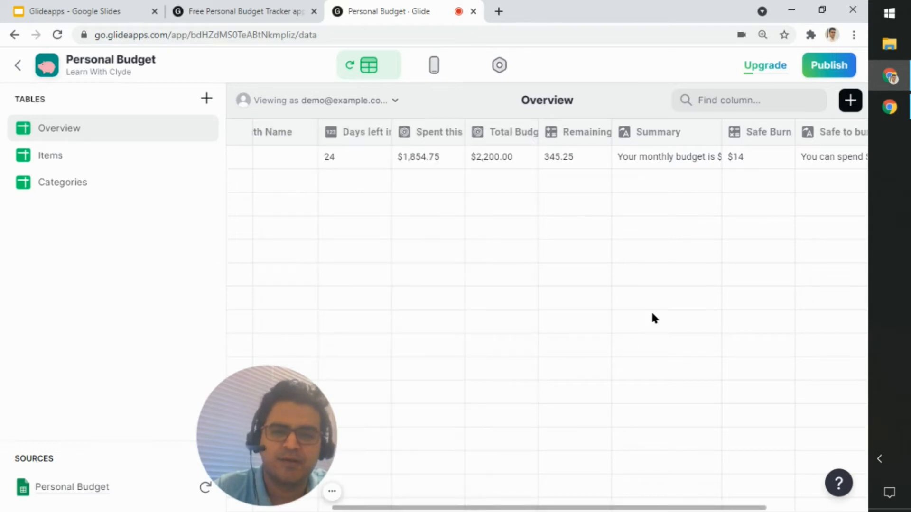
pyautogui.click(592, 154)
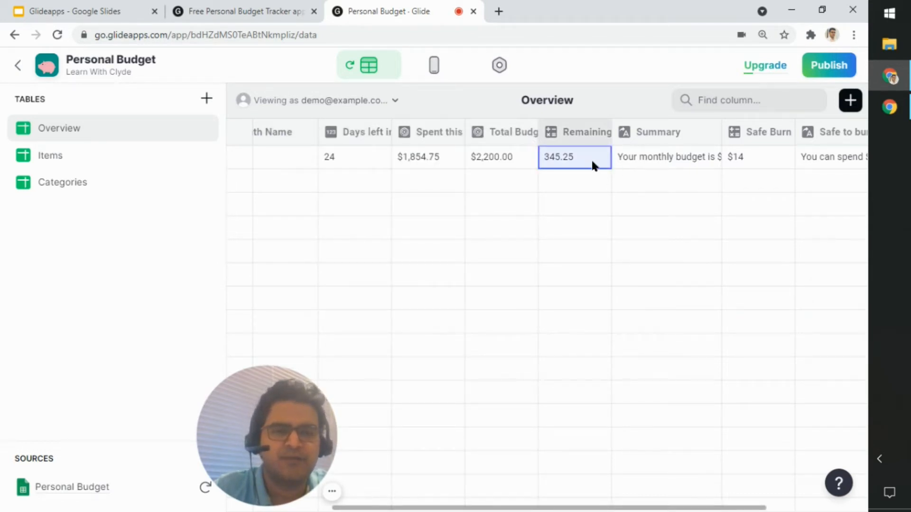
# Step: Examine the Summary column's template text and replacements, including the choices for TOTAL, then cancel and select the summary value
pyautogui.click(710, 133)
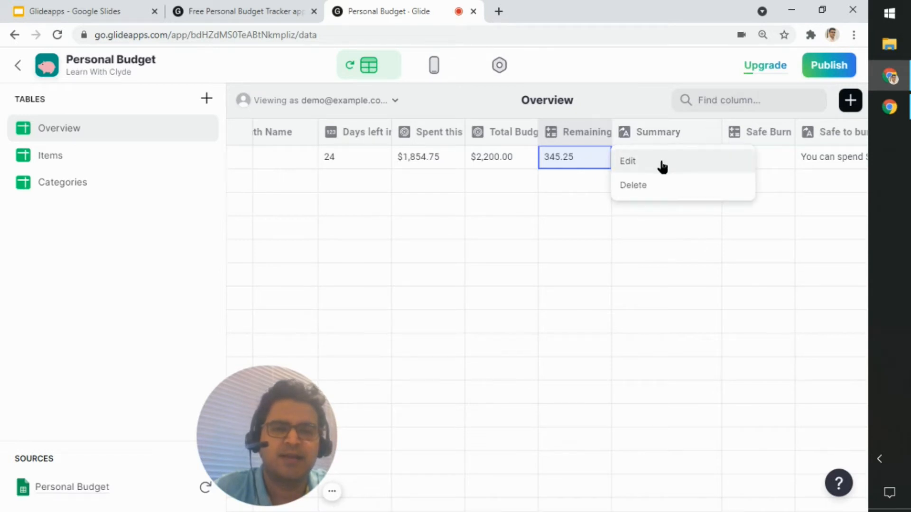
pyautogui.click(660, 163)
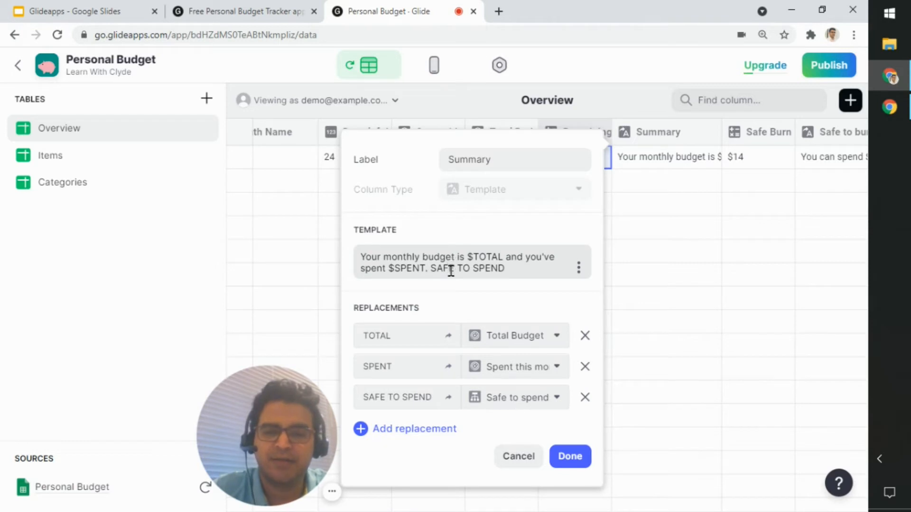
pyautogui.moveTo(365, 260); pyautogui.dragTo(504, 257)
pyautogui.moveTo(406, 337); pyautogui.dragTo(354, 338)
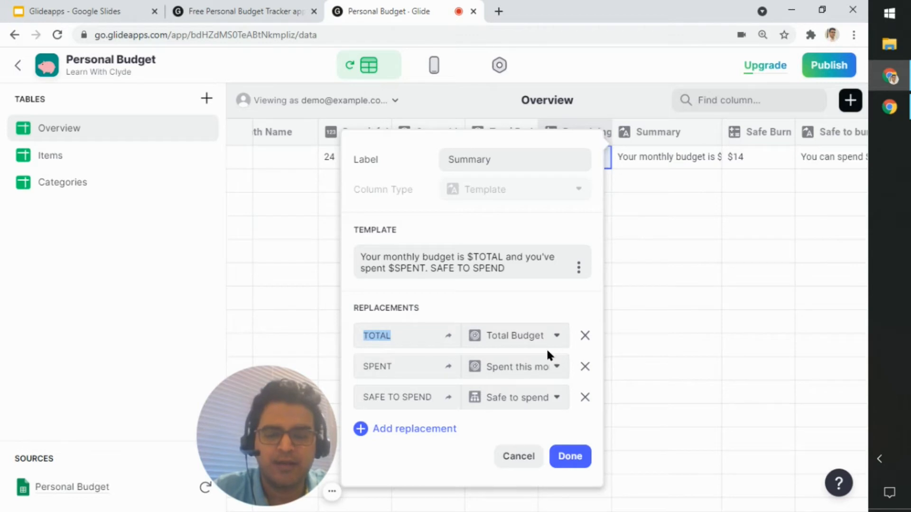
pyautogui.click(555, 338)
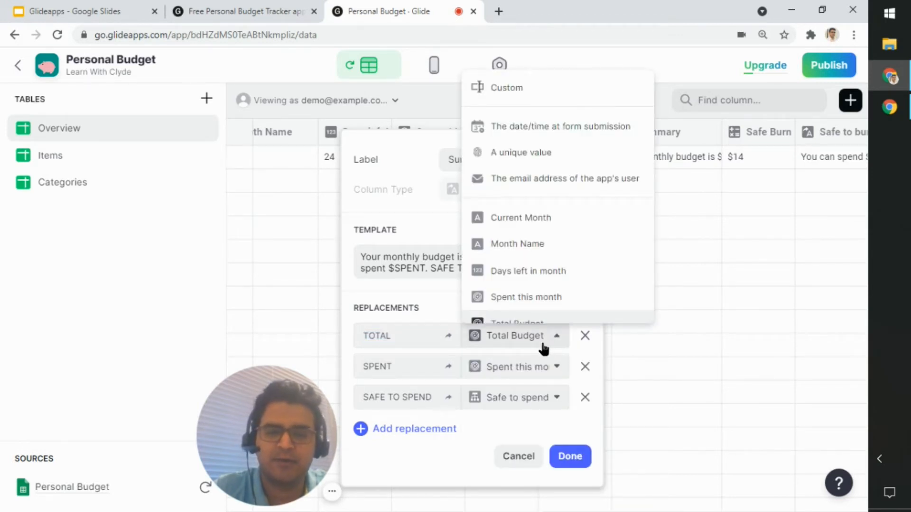
pyautogui.click(544, 349)
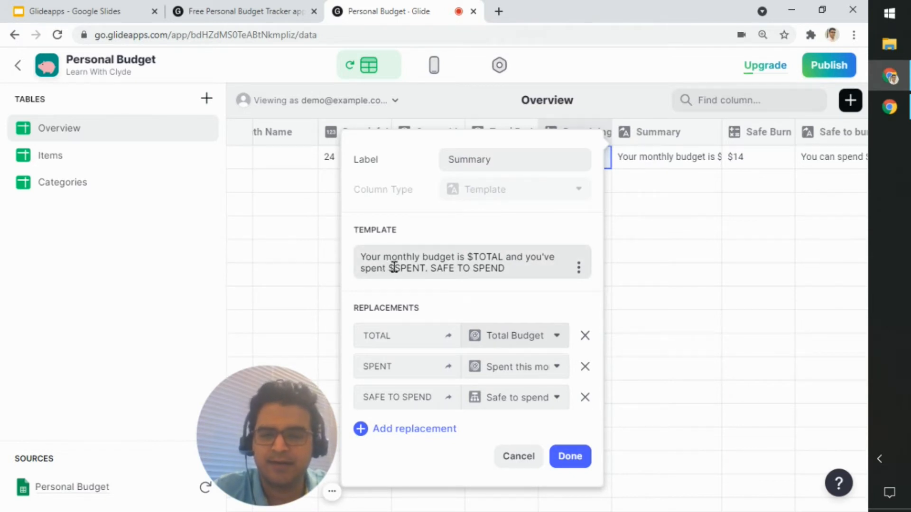
pyautogui.moveTo(395, 268); pyautogui.dragTo(519, 264)
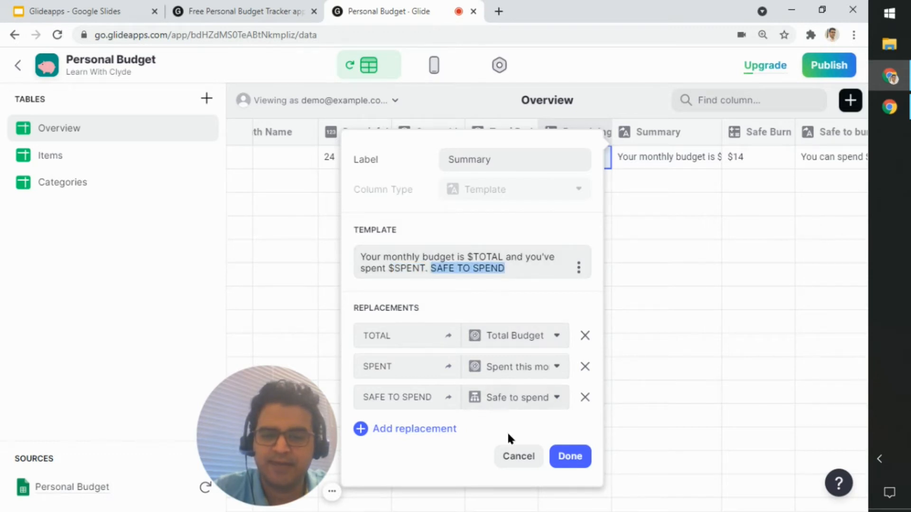
pyautogui.click(515, 459)
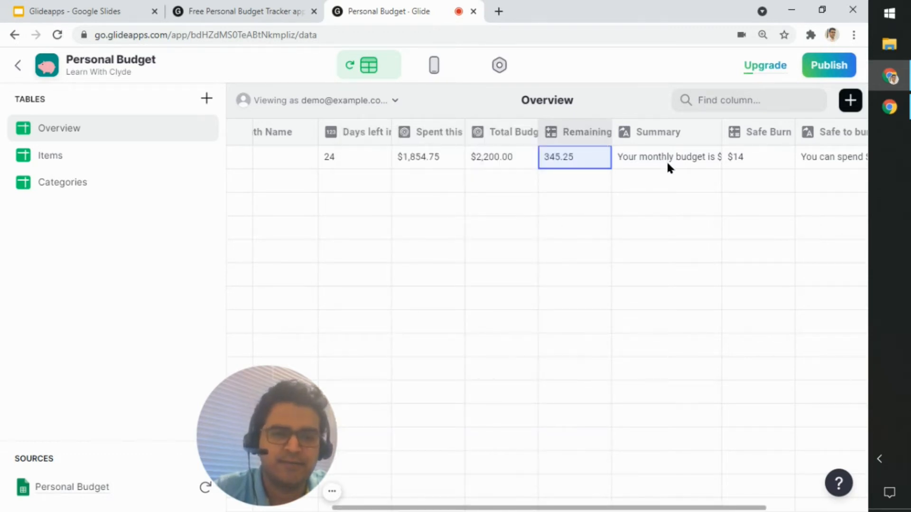
pyautogui.click(691, 163)
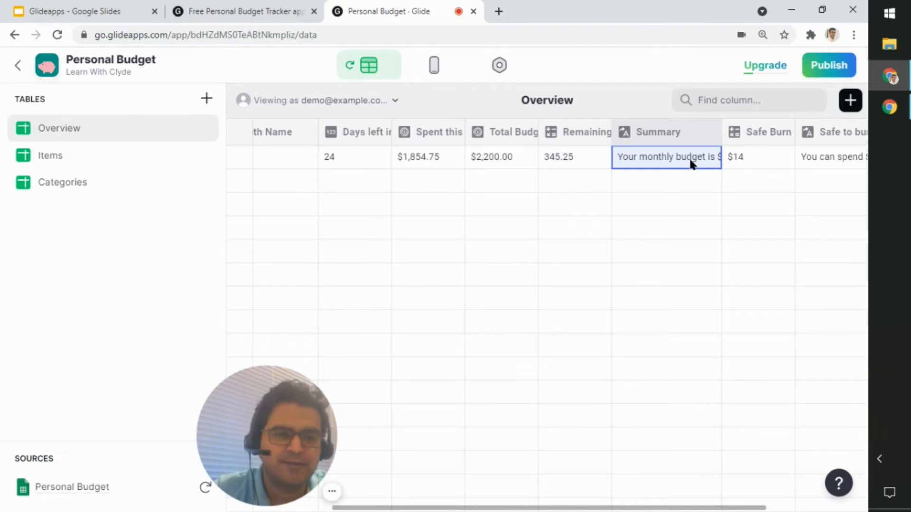
# Step: Examine the Safe Burn column's math formula and its total, spent and days replacements, and close the configuration without changes
pyautogui.moveTo(657, 508); pyautogui.dragTo(763, 506)
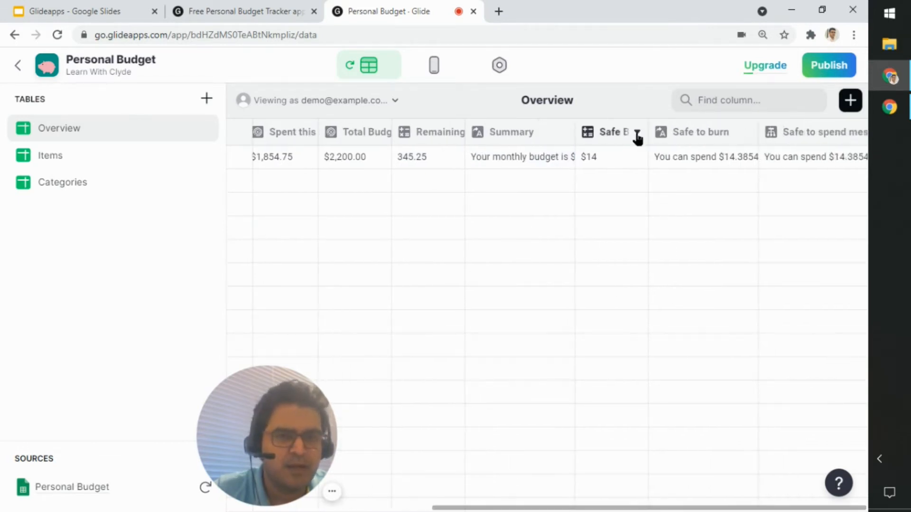
pyautogui.click(636, 134)
pyautogui.click(617, 153)
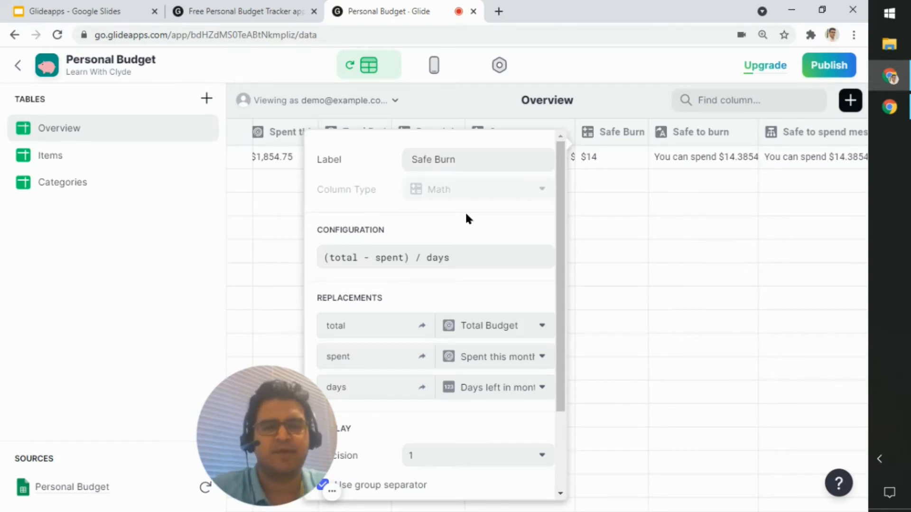
pyautogui.moveTo(471, 257); pyautogui.dragTo(309, 258)
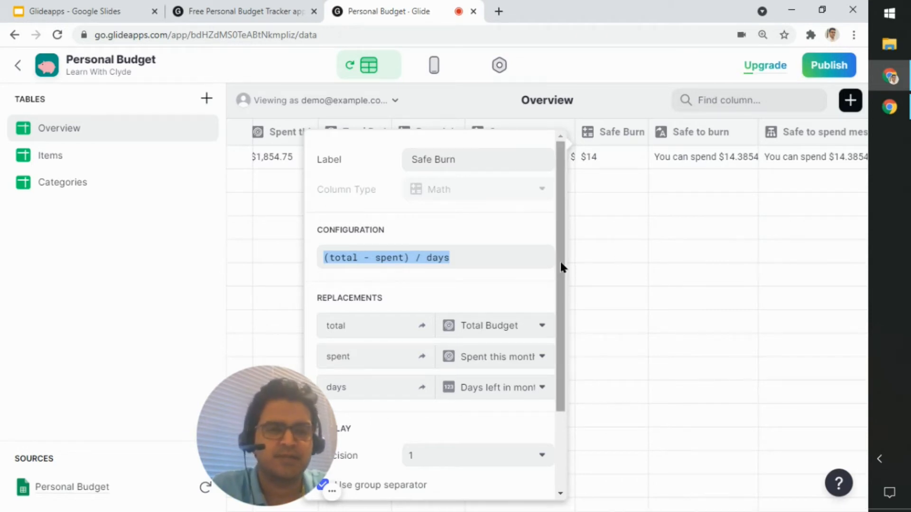
pyautogui.click(612, 256)
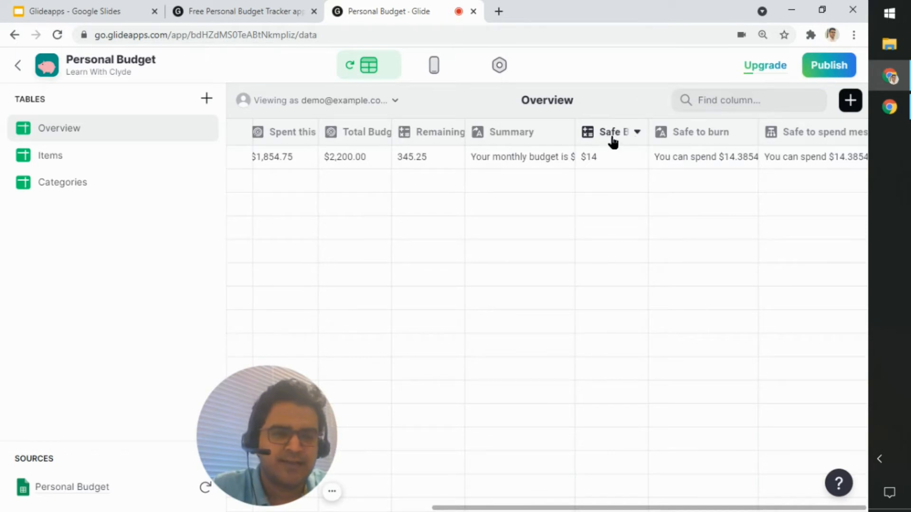
# Step: Examine the Safe to spend message column's If-Then-Else cases and fallback value, cancel, and check the Safe to burn and message values
pyautogui.click(705, 137)
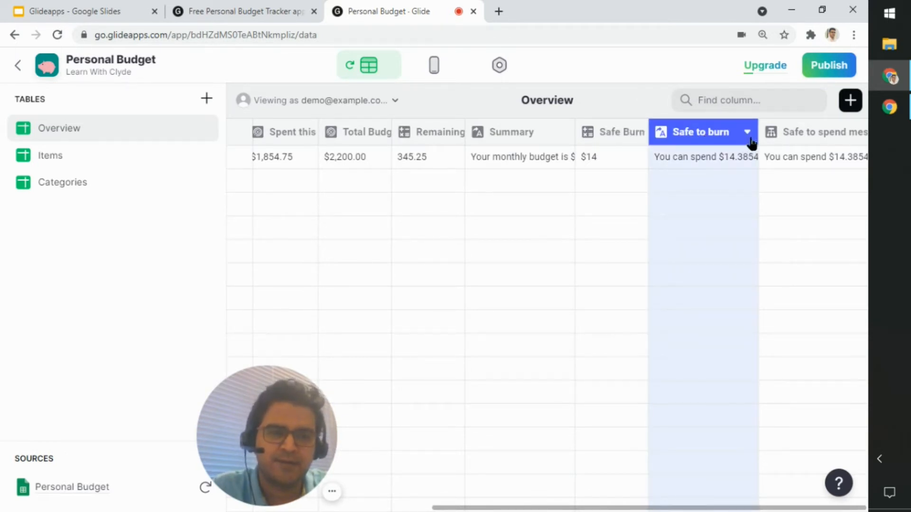
pyautogui.click(656, 507)
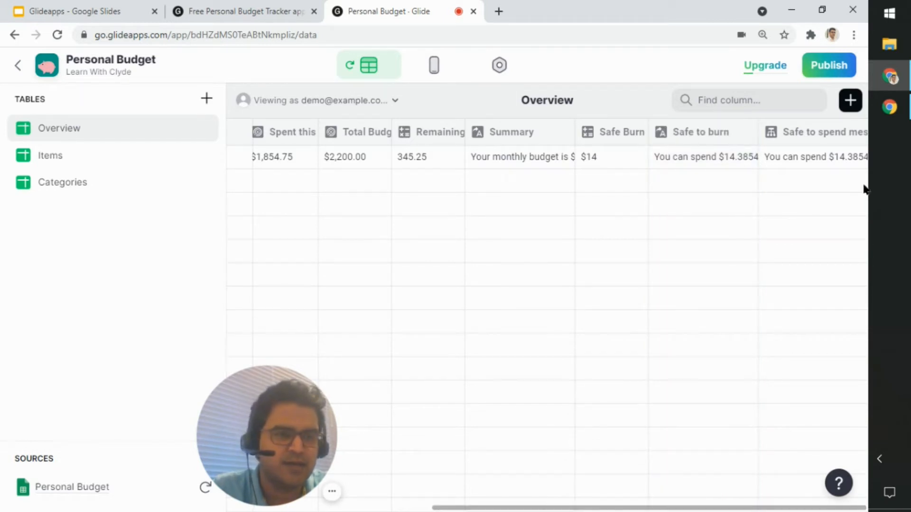
pyautogui.click(853, 133)
pyautogui.click(811, 165)
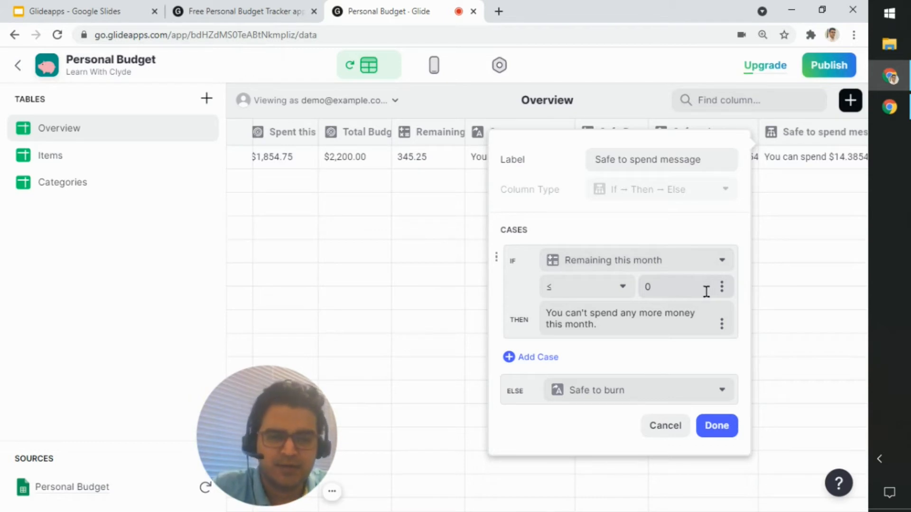
pyautogui.moveTo(625, 327); pyautogui.dragTo(512, 311)
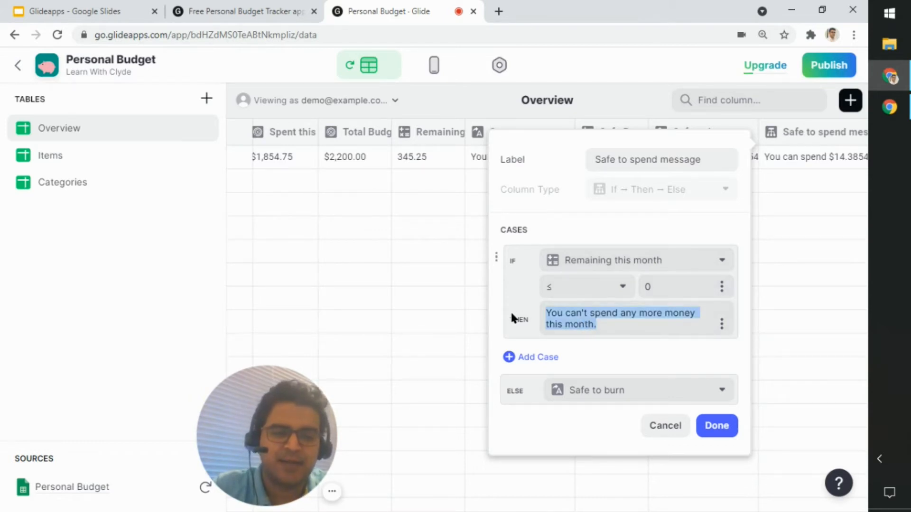
pyautogui.click(650, 437)
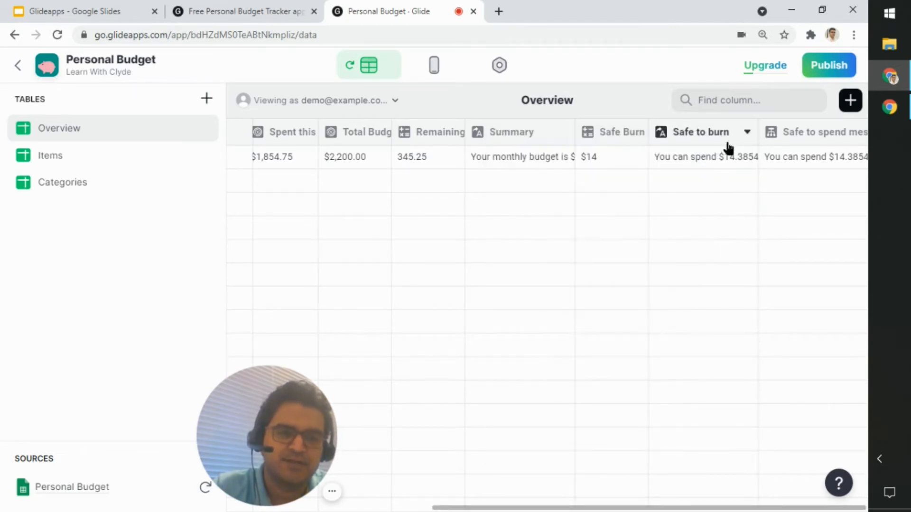
pyautogui.click(705, 158)
pyautogui.click(812, 164)
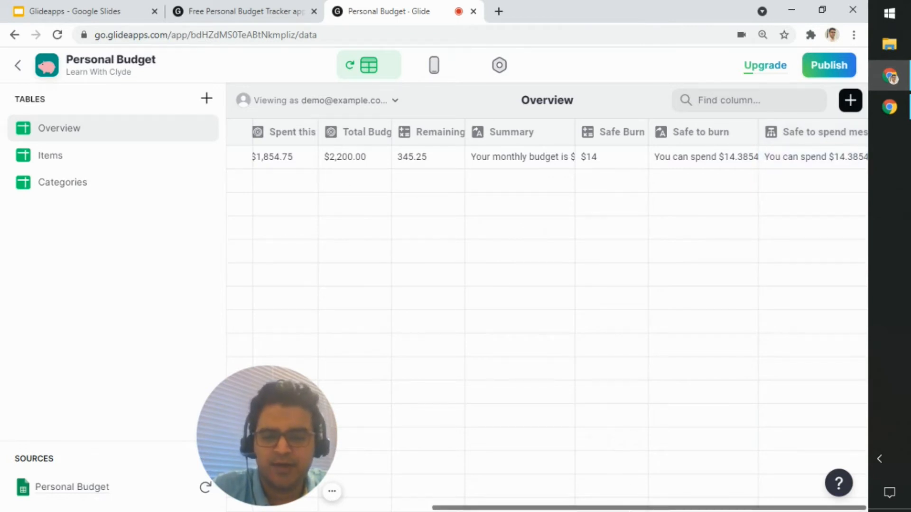
# Step: View the Home screen in the layout editor, return to the Overview data table and select the Current Month value
pyautogui.moveTo(631, 508); pyautogui.dragTo(488, 508)
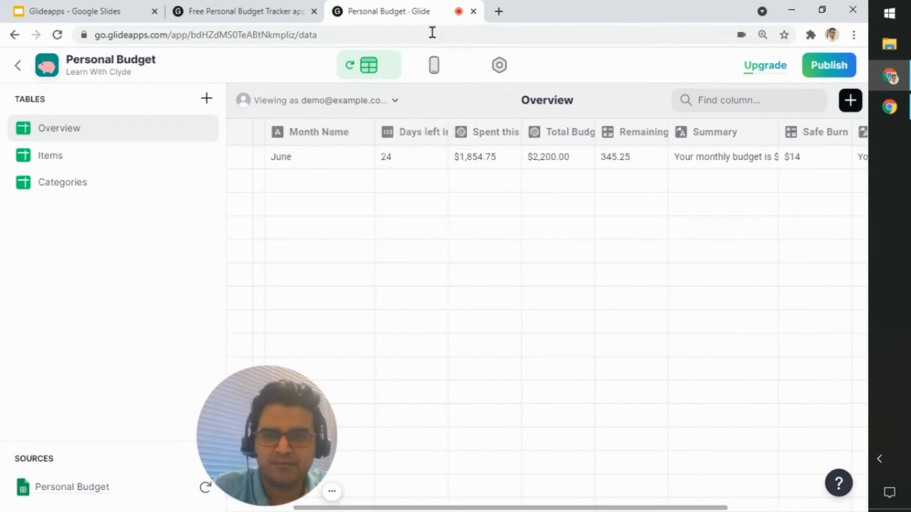
pyautogui.click(433, 71)
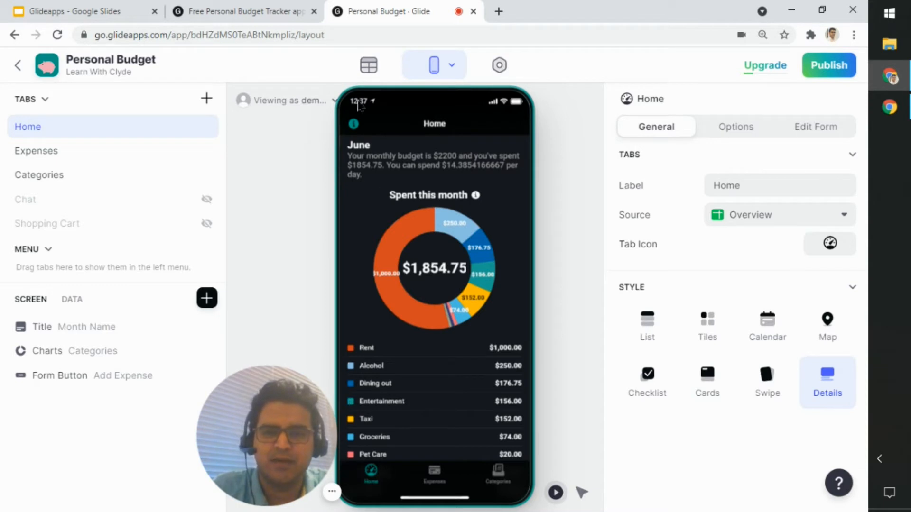
pyautogui.click(366, 65)
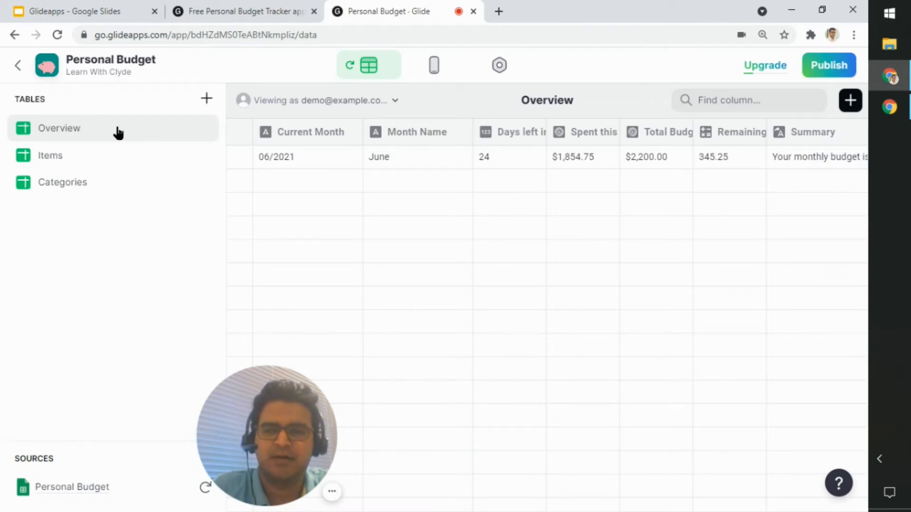
pyautogui.click(319, 164)
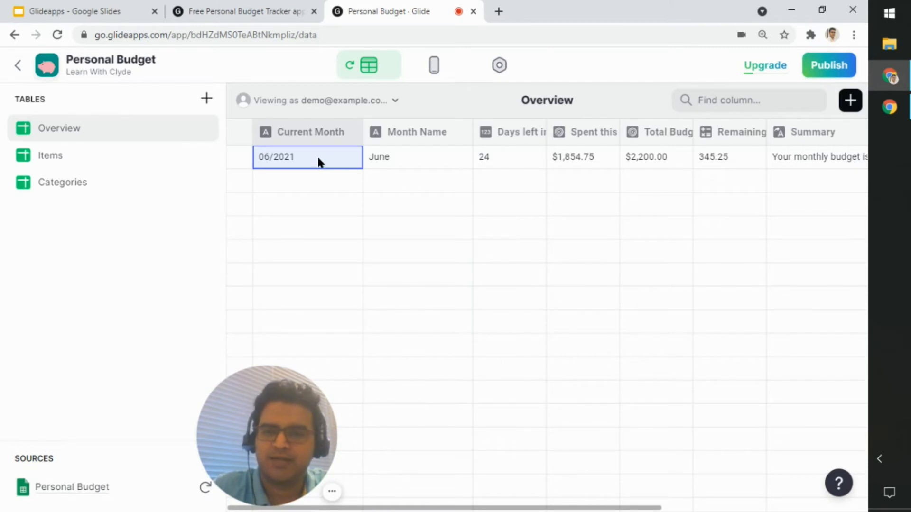
# Step: Review the Overview table's computed columns, from Safe to spend message back through Safe to burn, Safe Burn and Summary to Remaining this month
pyautogui.moveTo(527, 508)
pyautogui.mouseDown()
pyautogui.moveTo(549, 509)
pyautogui.moveTo(522, 507)
pyautogui.mouseUp()
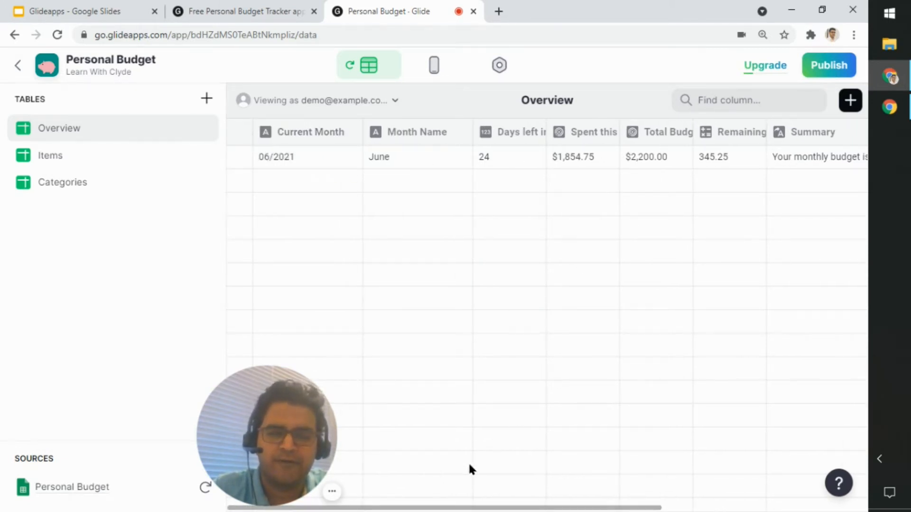
pyautogui.moveTo(514, 508)
pyautogui.mouseDown()
pyautogui.moveTo(569, 508)
pyautogui.moveTo(520, 508)
pyautogui.mouseUp()
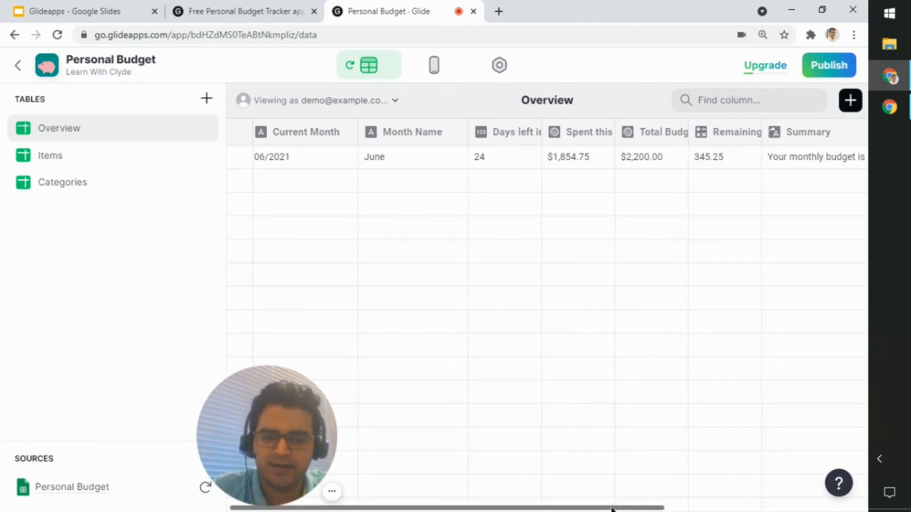
pyautogui.moveTo(612, 507); pyautogui.dragTo(814, 507)
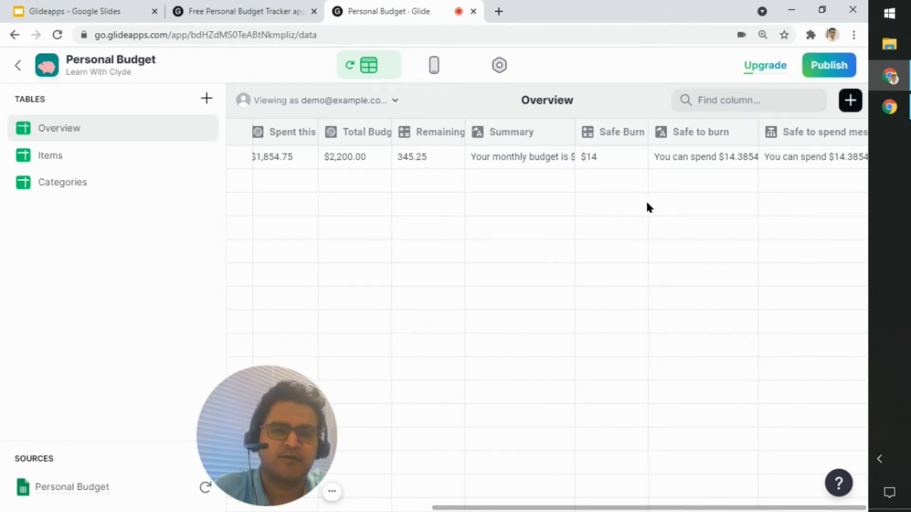
pyautogui.click(792, 165)
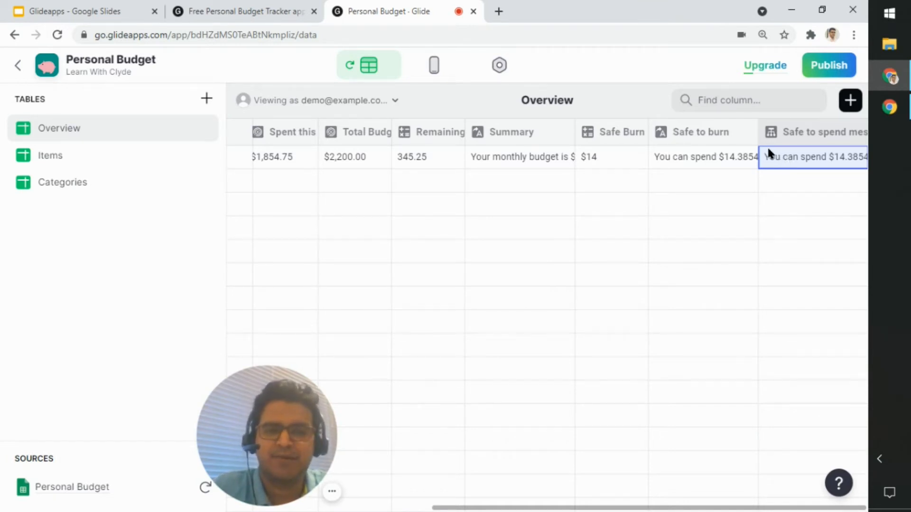
pyautogui.click(726, 136)
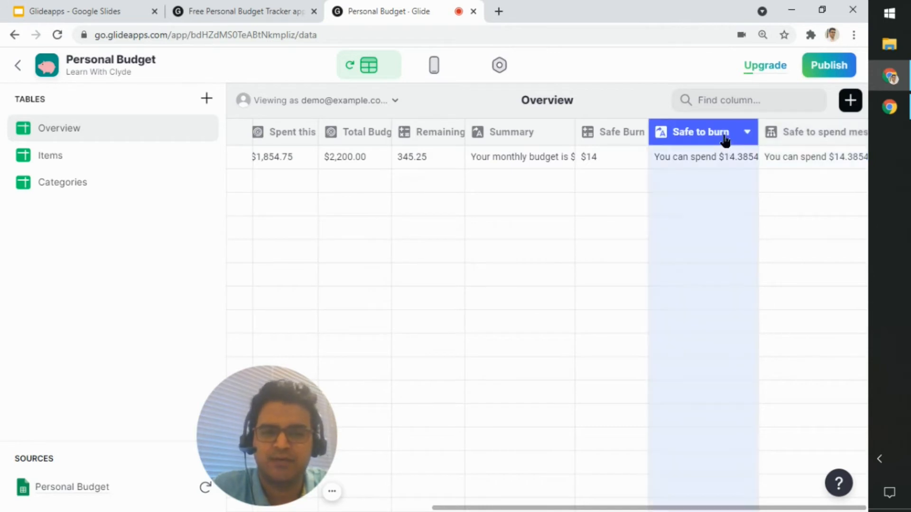
pyautogui.click(607, 136)
pyautogui.click(528, 140)
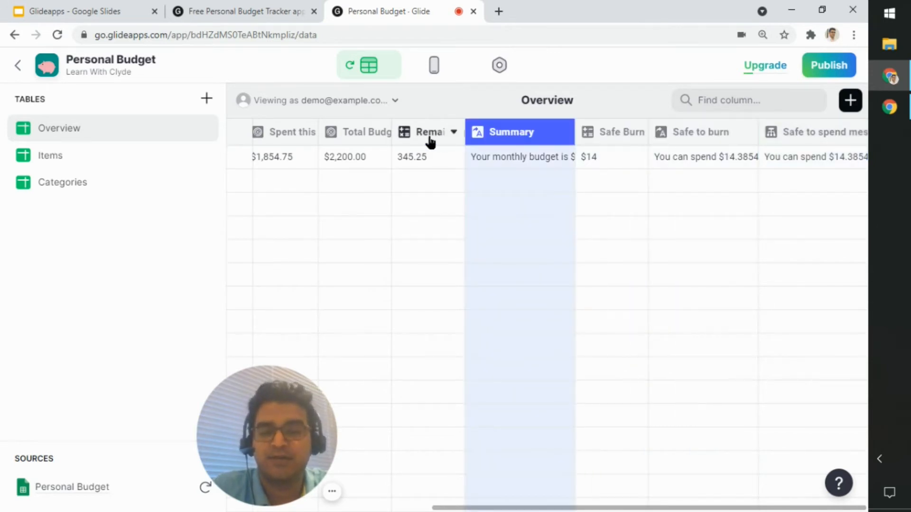
pyautogui.click(430, 141)
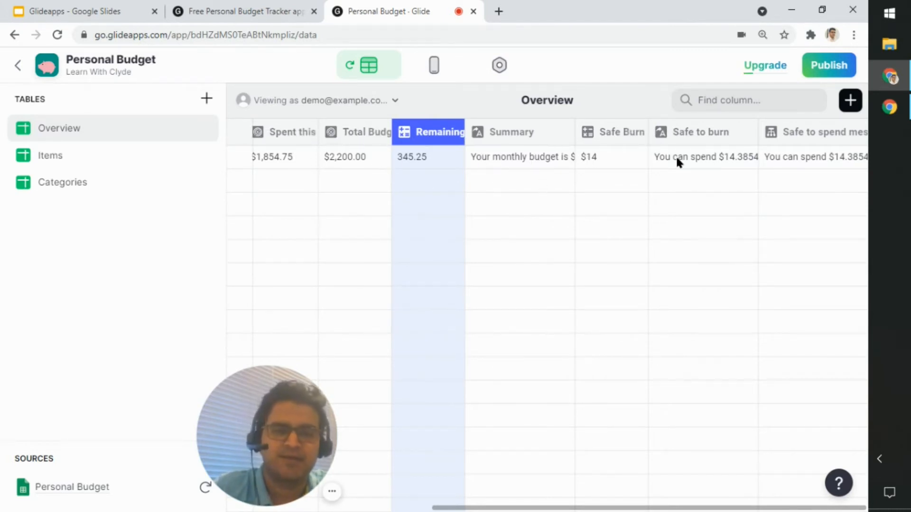
# Step: View the Safe to spend message column's options without editing it, select its value, and highlight the Summary column
pyautogui.click(812, 134)
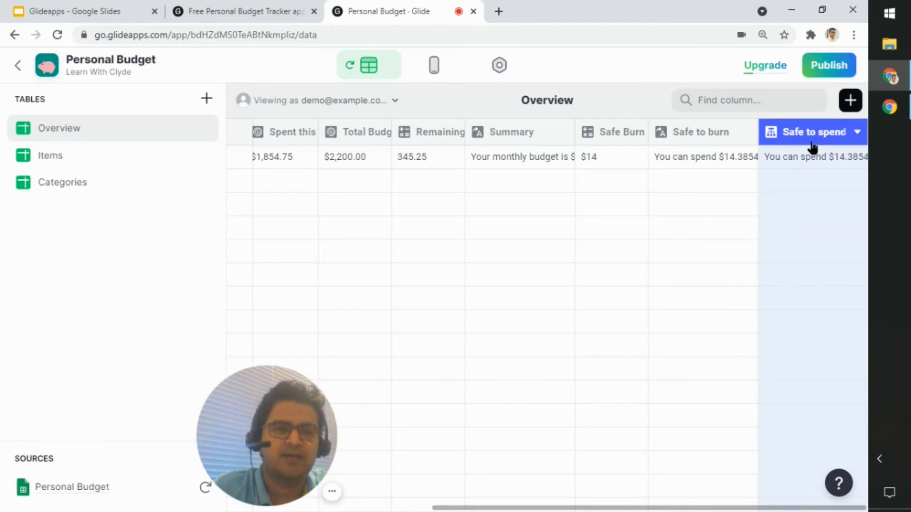
pyautogui.click(852, 135)
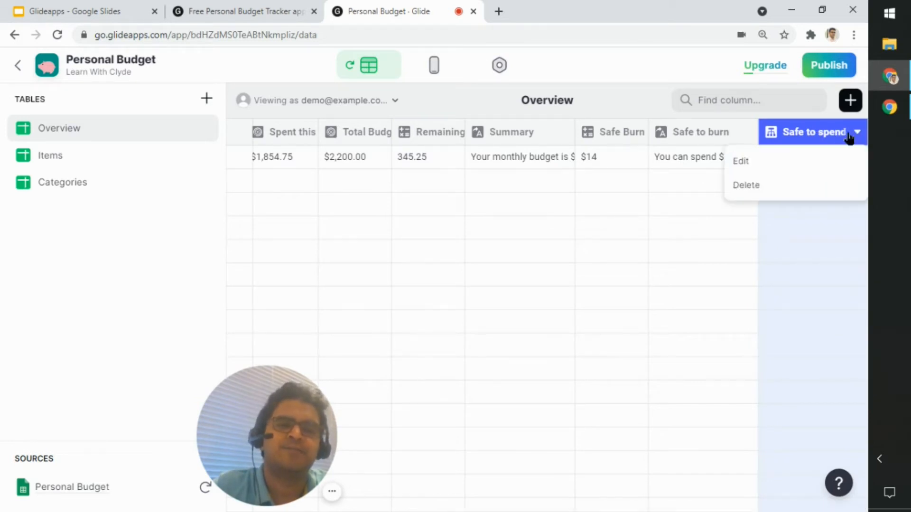
pyautogui.click(802, 166)
pyautogui.click(798, 162)
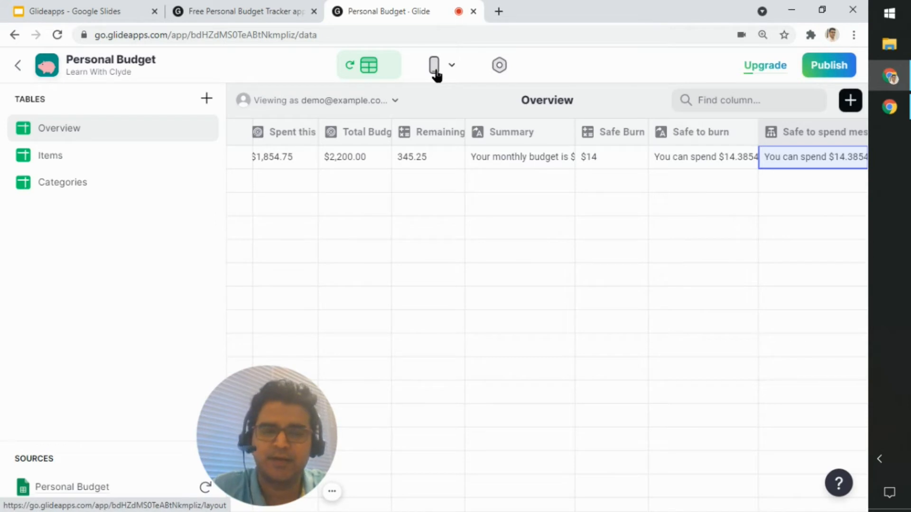
pyautogui.click(532, 133)
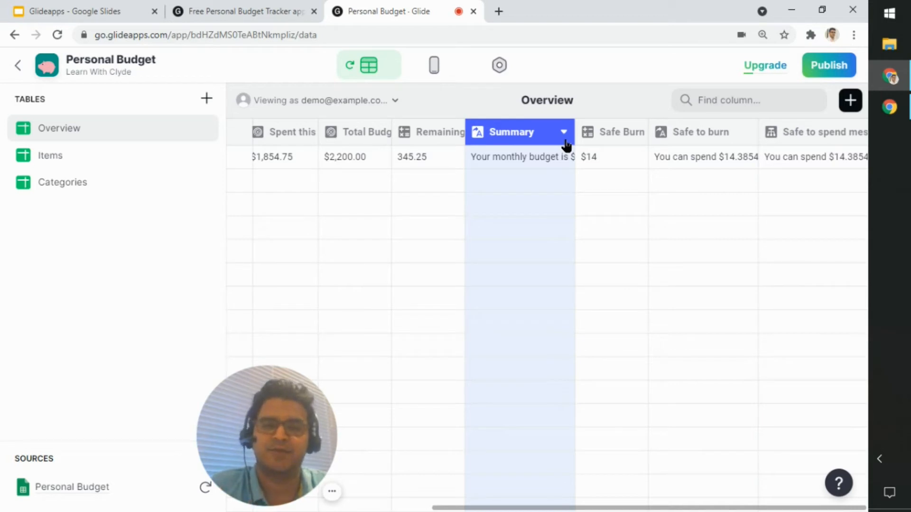
# Step: Examine the Overview columns available as the Details source of the Home screen's Title component in the layout editor
pyautogui.click(433, 66)
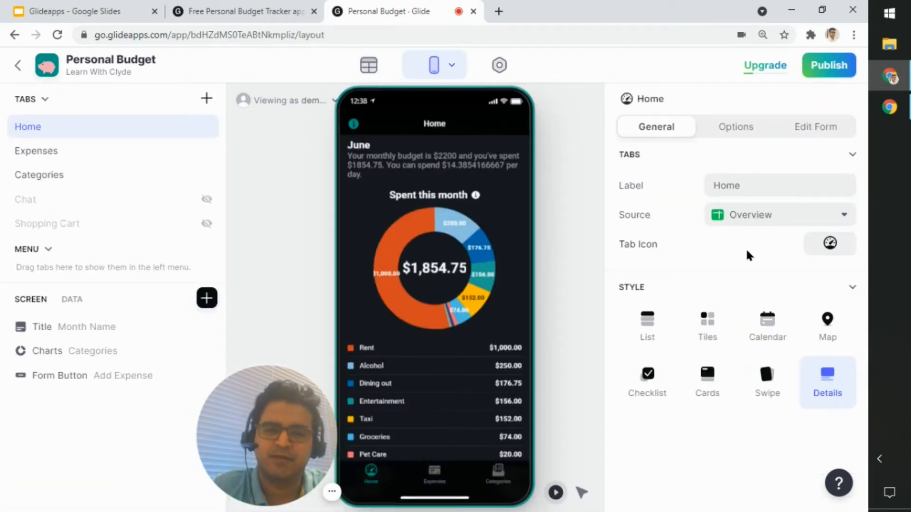
pyautogui.click(78, 328)
pyautogui.click(837, 214)
pyautogui.scroll(-3, 779, 326)
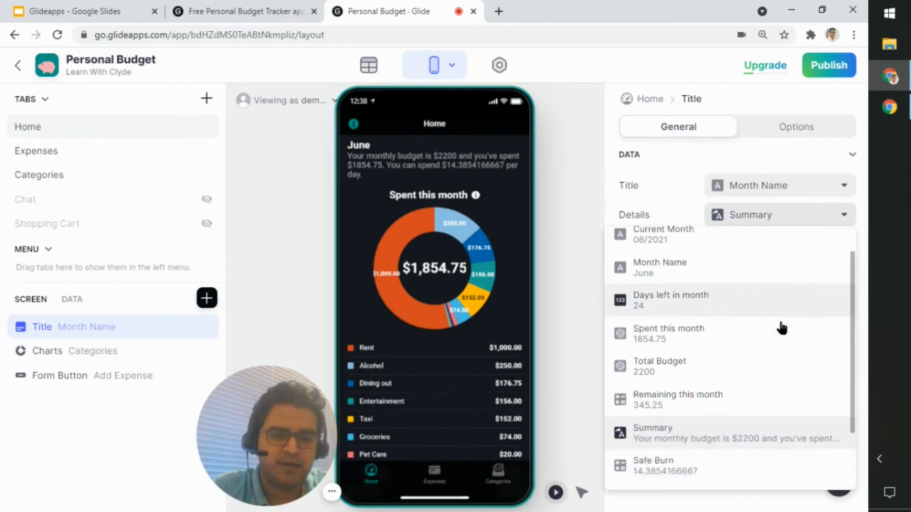
pyautogui.scroll(3, 688, 367)
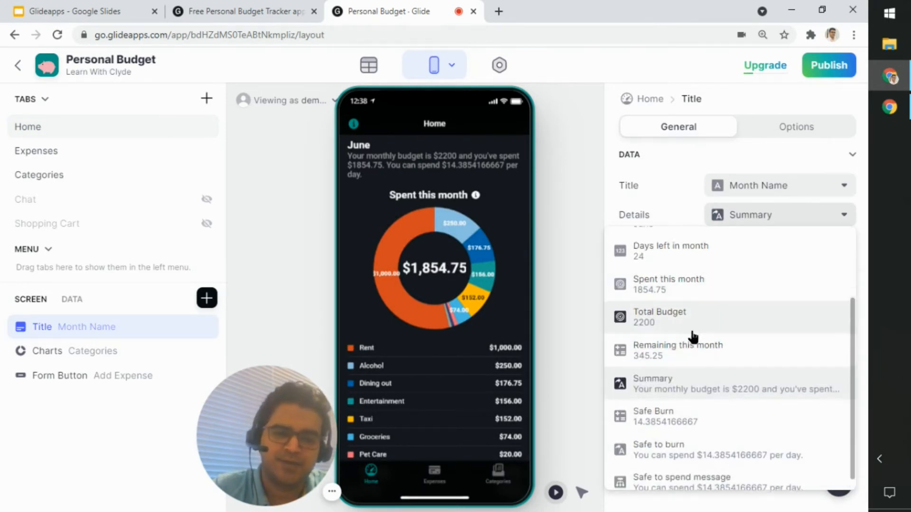
pyautogui.scroll(-3, 700, 375)
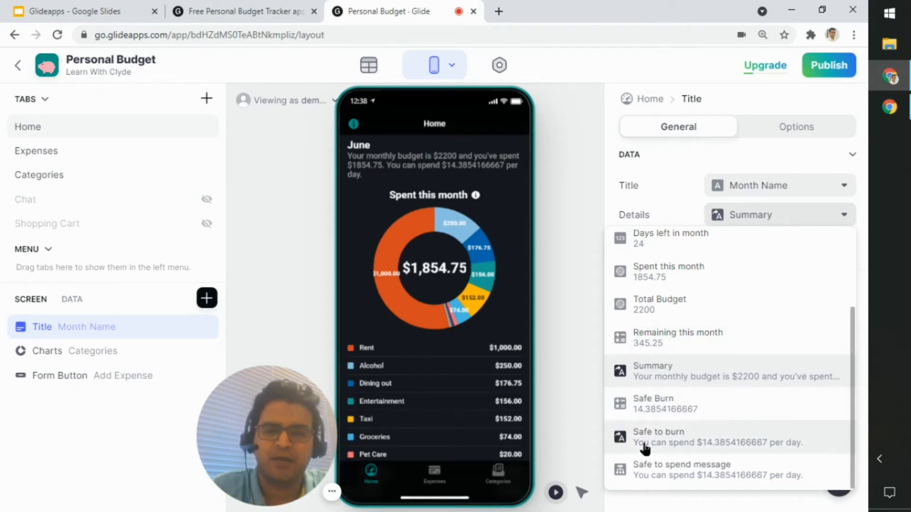
# Step: Return to the data editor, open the Categories table, and review its category names, photos and monthly limits
pyautogui.click(373, 68)
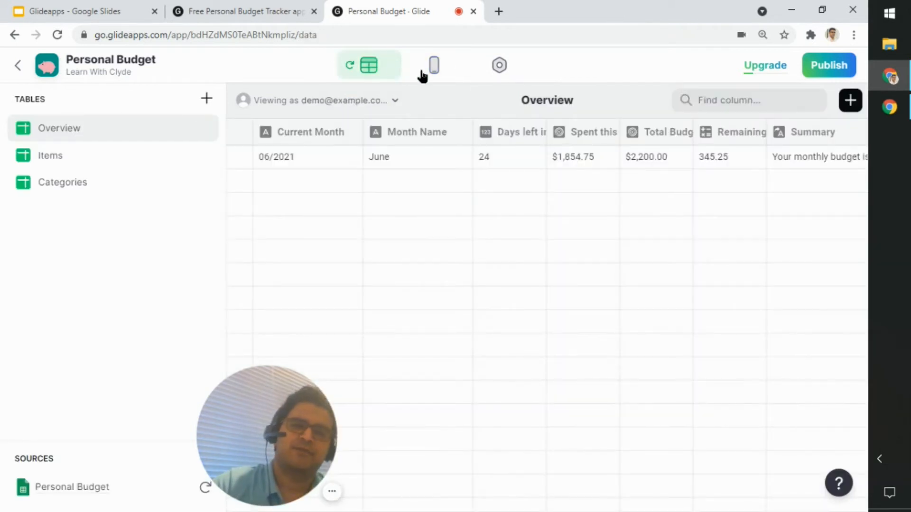
pyautogui.moveTo(626, 509)
pyautogui.mouseDown()
pyautogui.moveTo(787, 506)
pyautogui.moveTo(609, 509)
pyautogui.mouseUp()
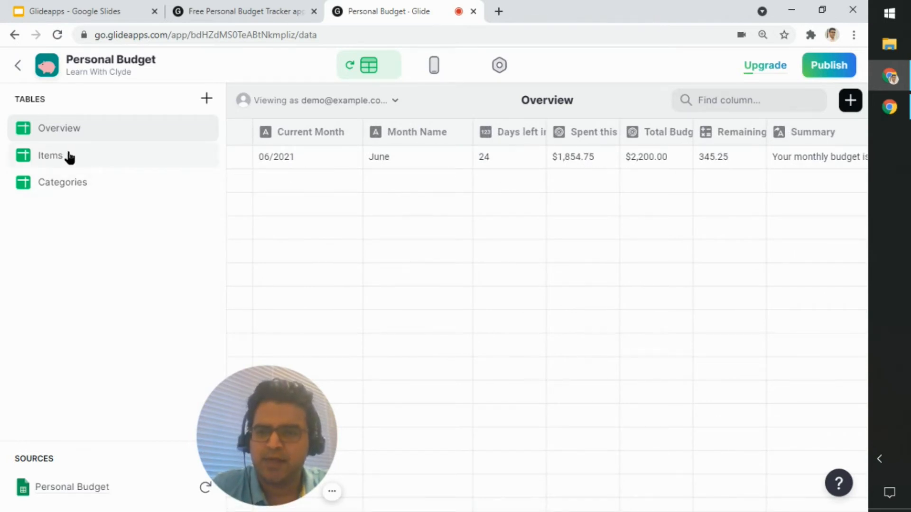
pyautogui.click(68, 186)
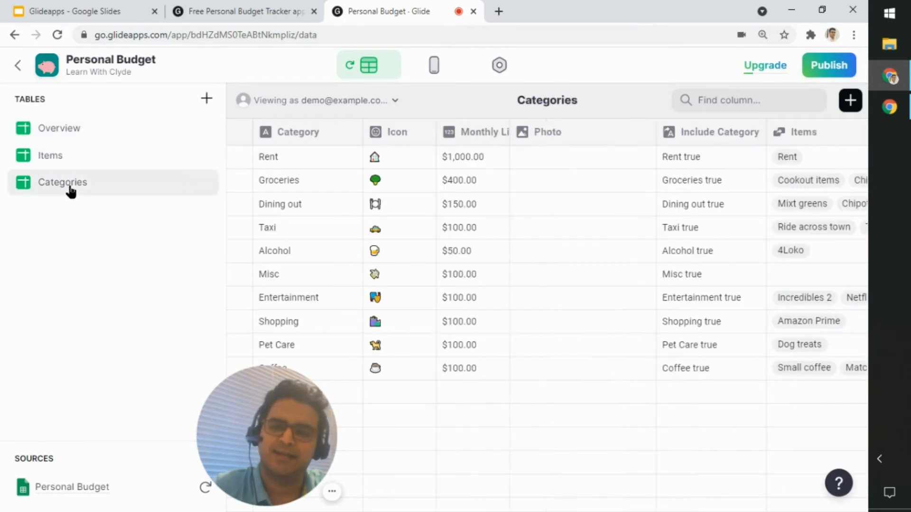
pyautogui.click(631, 275)
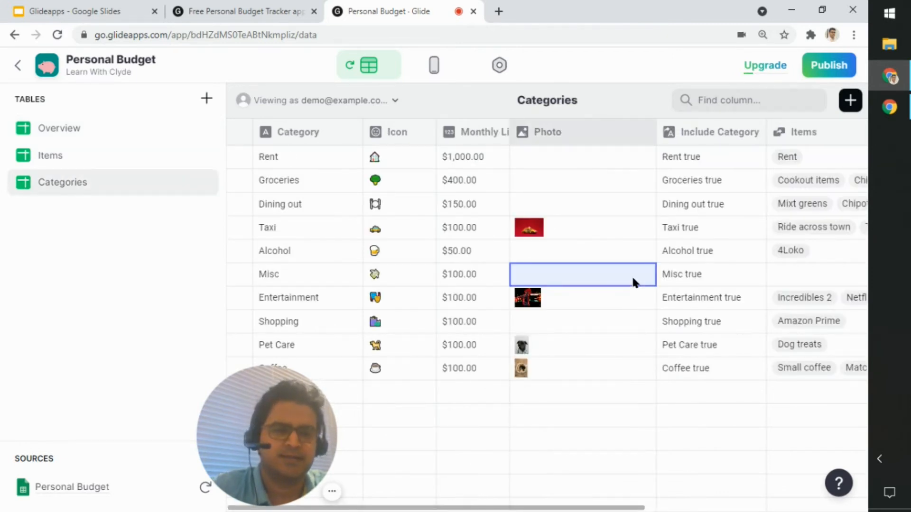
pyautogui.click(334, 157)
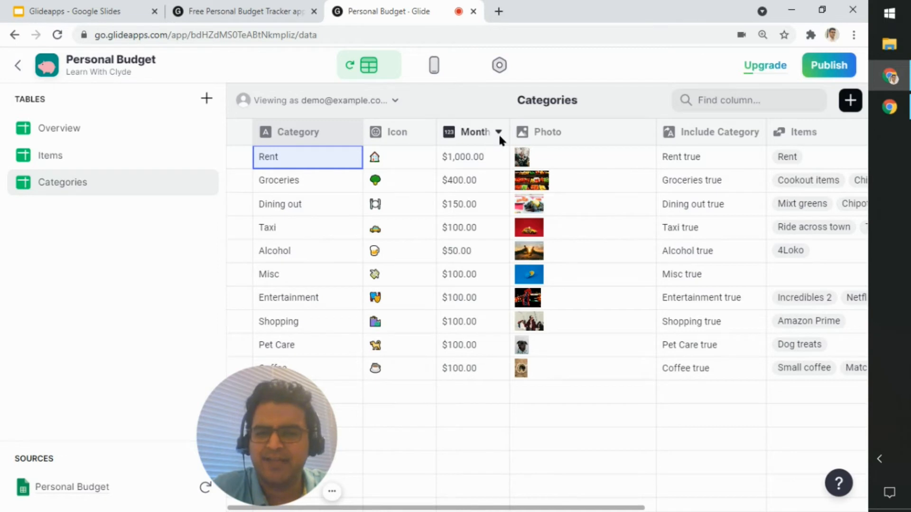
pyautogui.click(498, 132)
pyautogui.click(476, 368)
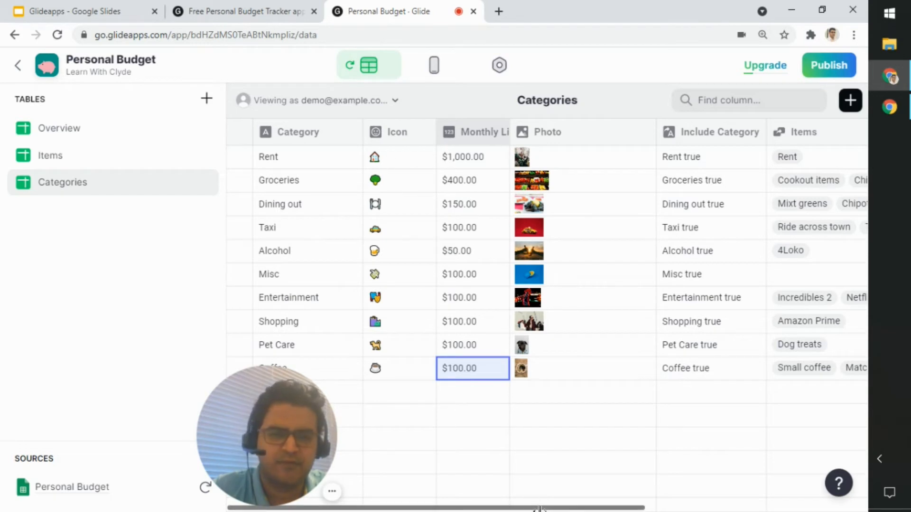
# Step: Review the configuration of the Categories table's Items relation column, including its match columns and Match multiple option, and close it without changes
pyautogui.moveTo(530, 498); pyautogui.dragTo(807, 509)
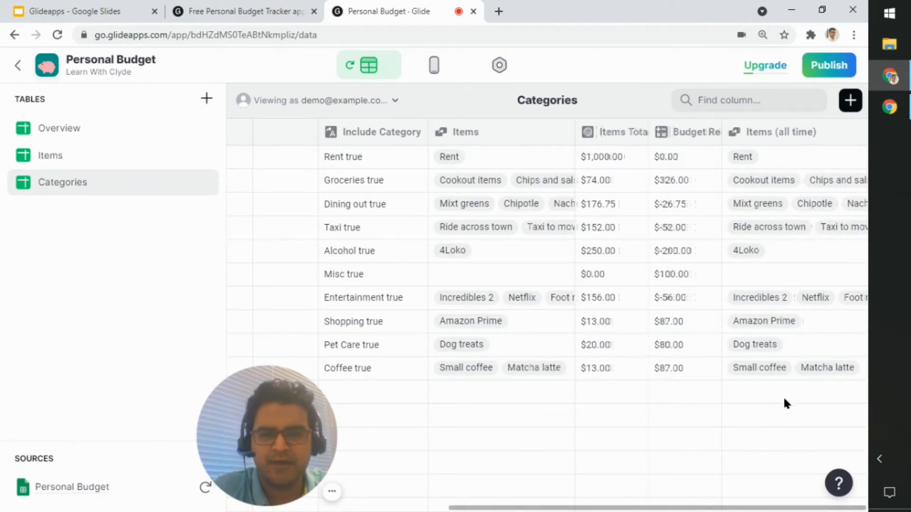
pyautogui.click(540, 135)
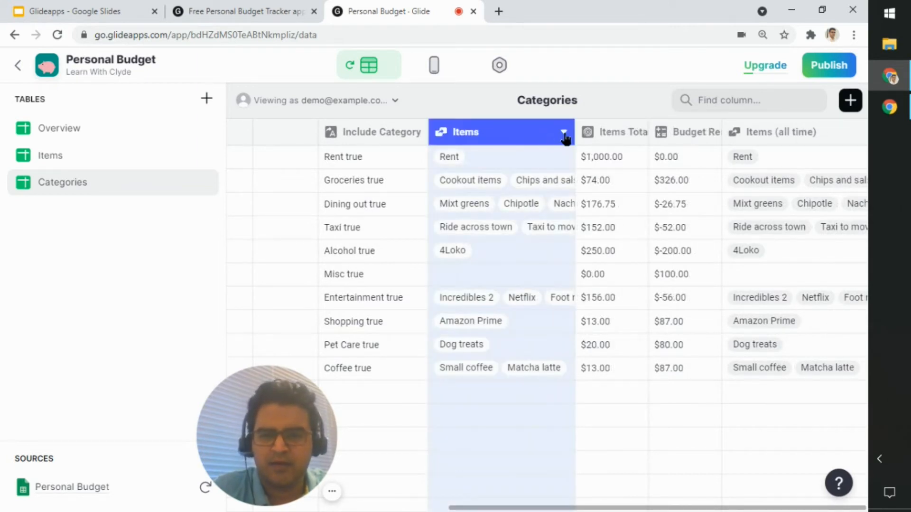
pyautogui.click(563, 133)
pyautogui.click(480, 163)
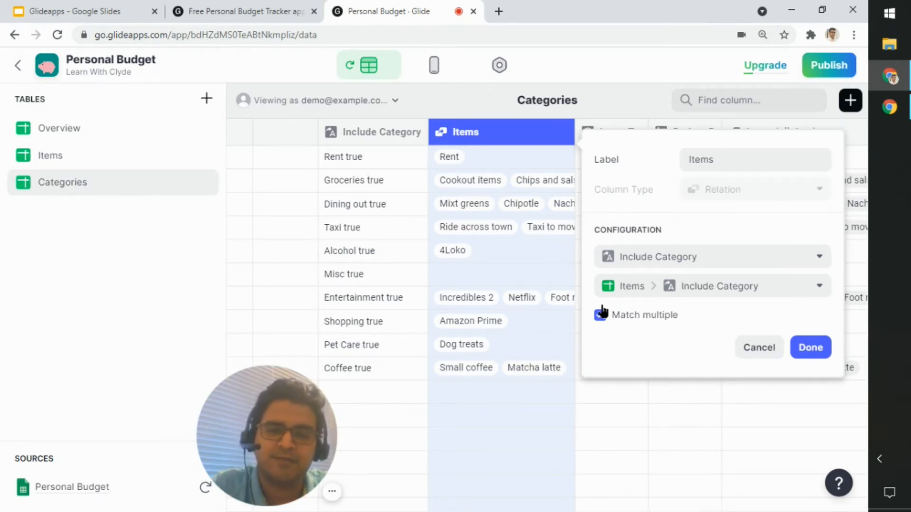
pyautogui.click(758, 348)
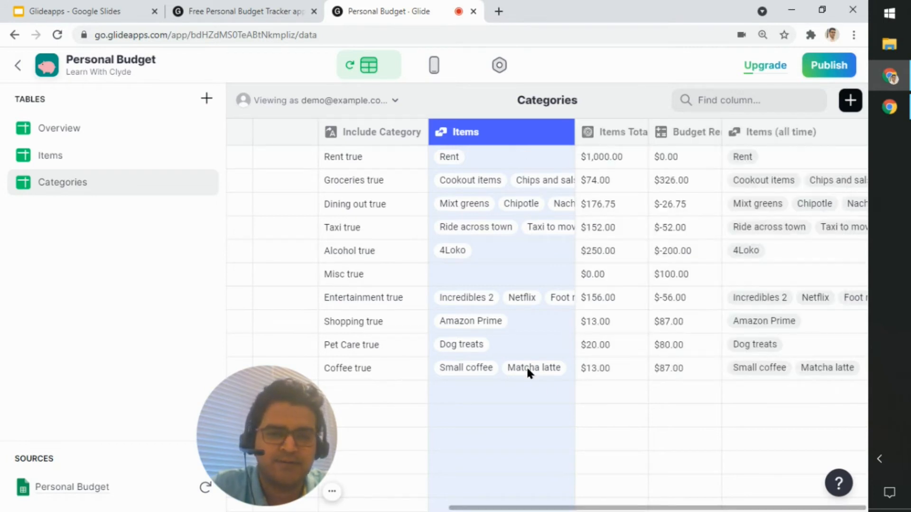
# Step: Review the configuration of the Items (all time) relation column and close it without changes
pyautogui.click(847, 134)
pyautogui.click(786, 162)
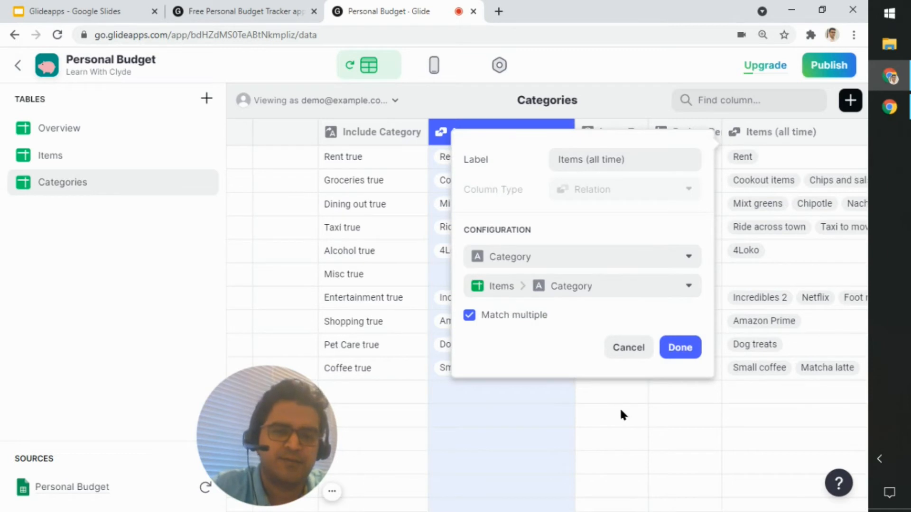
pyautogui.click(635, 350)
pyautogui.click(631, 401)
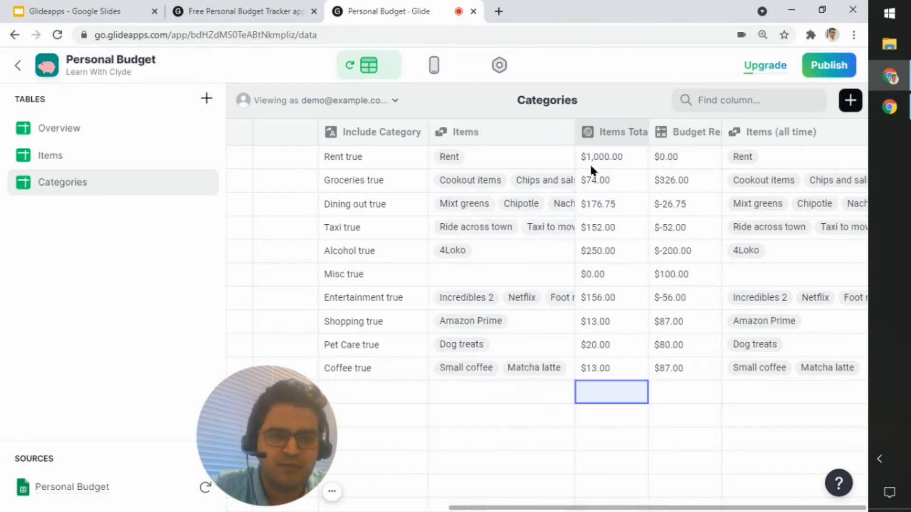
# Step: Inspect the Items Total rollup column's configuration and its list of sources, and highlight the Items relation column it refers to
pyautogui.click(633, 132)
pyautogui.click(625, 158)
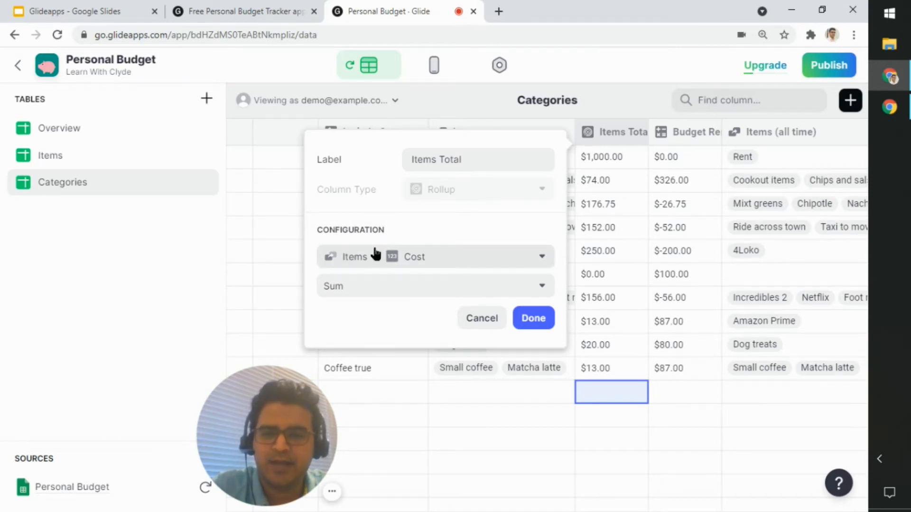
pyautogui.click(489, 257)
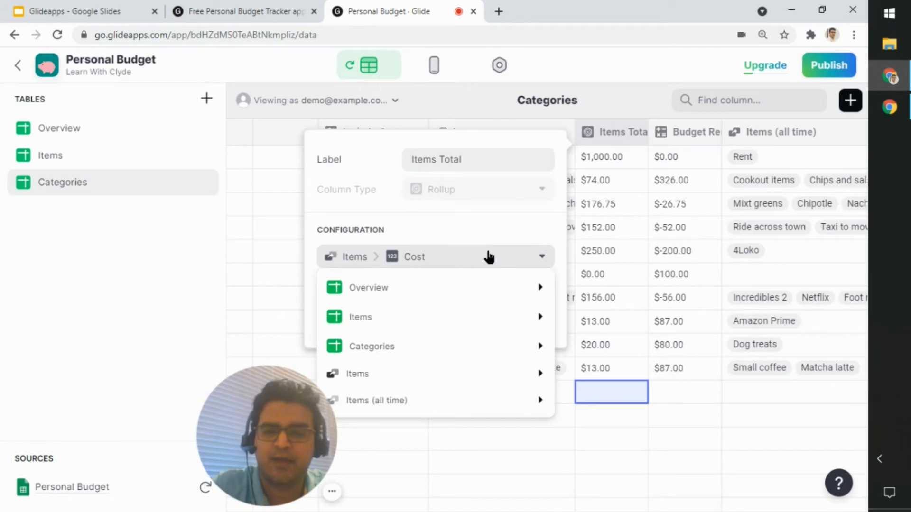
pyautogui.moveTo(467, 380)
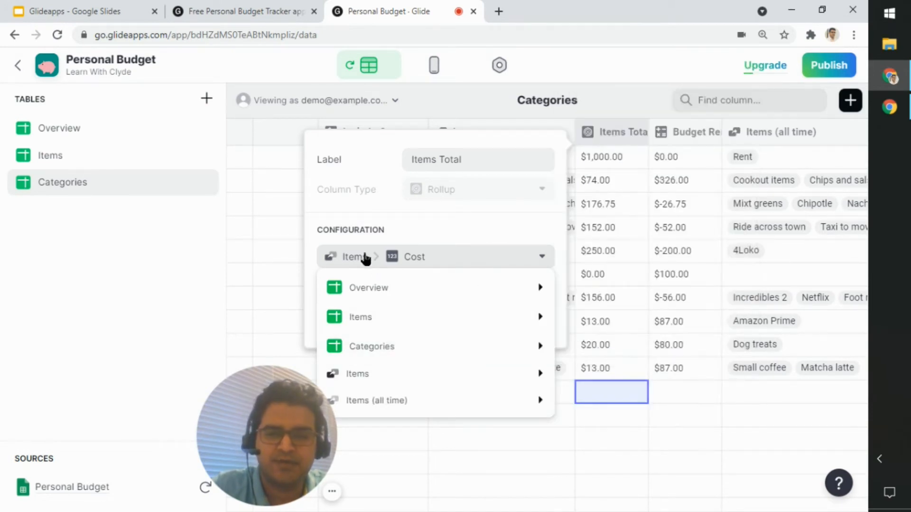
pyautogui.click(541, 128)
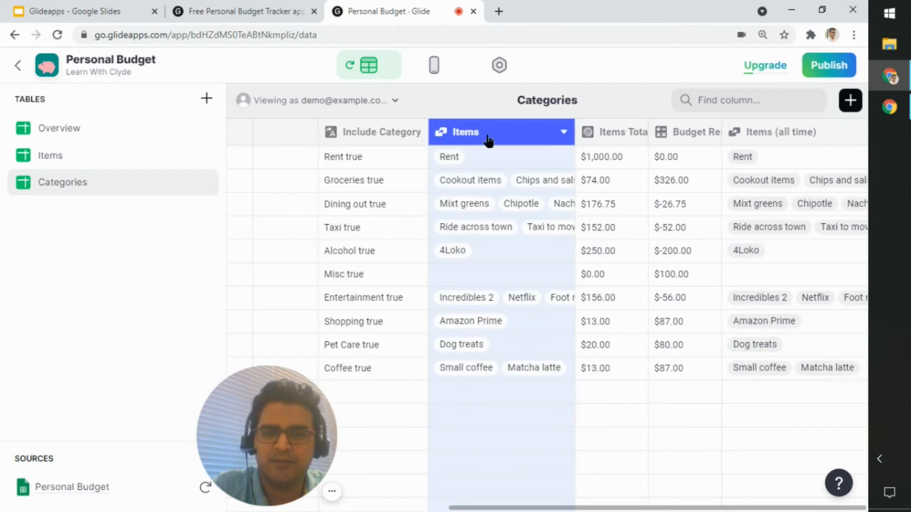
# Step: Reopen the Items Total rollup configuration, compare the columns offered by the Items relation and the Items table, and cancel without changes
pyautogui.click(634, 134)
pyautogui.click(601, 160)
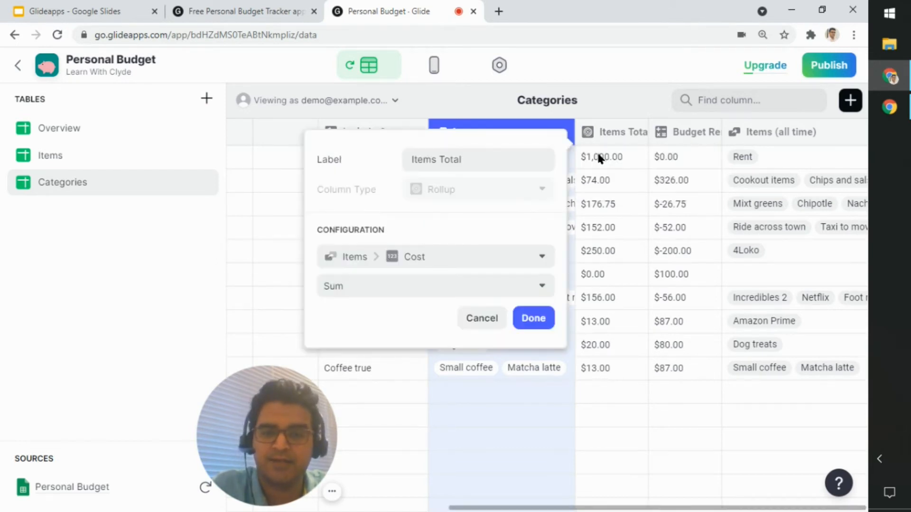
pyautogui.click(431, 262)
pyautogui.moveTo(488, 379)
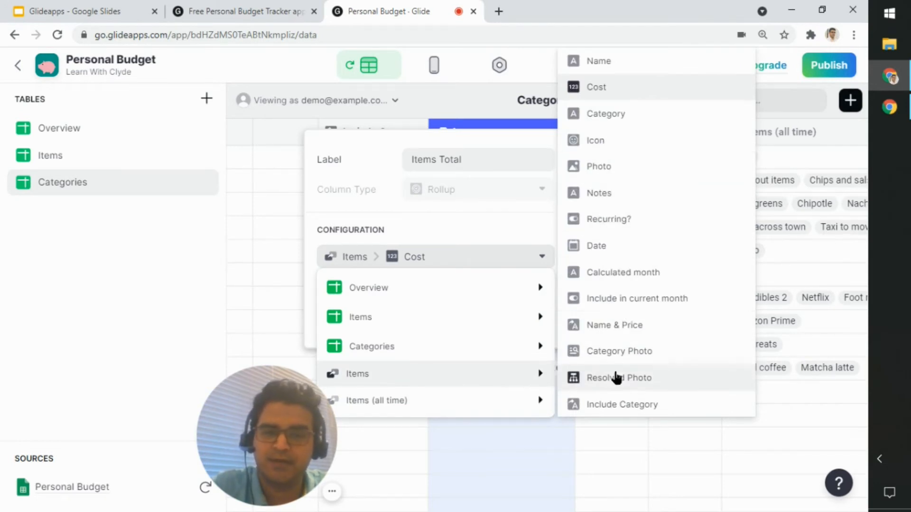
pyautogui.moveTo(494, 317)
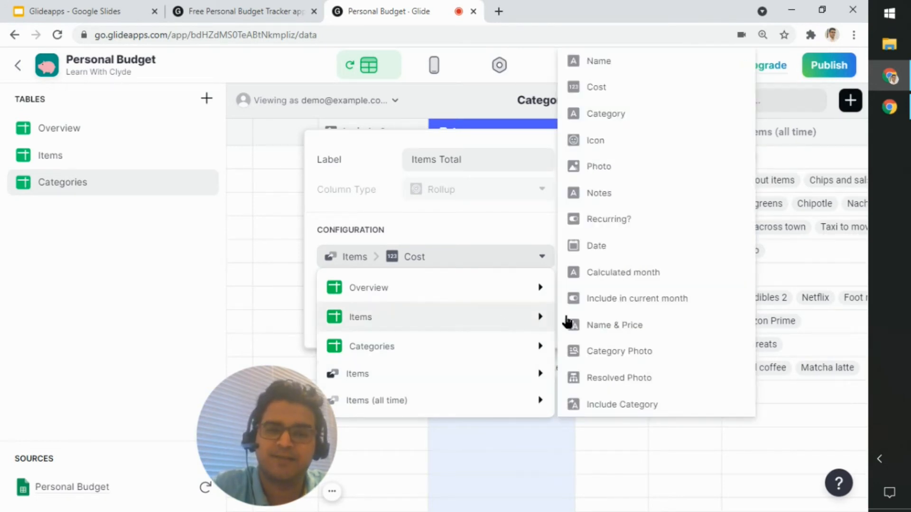
pyautogui.moveTo(434, 380)
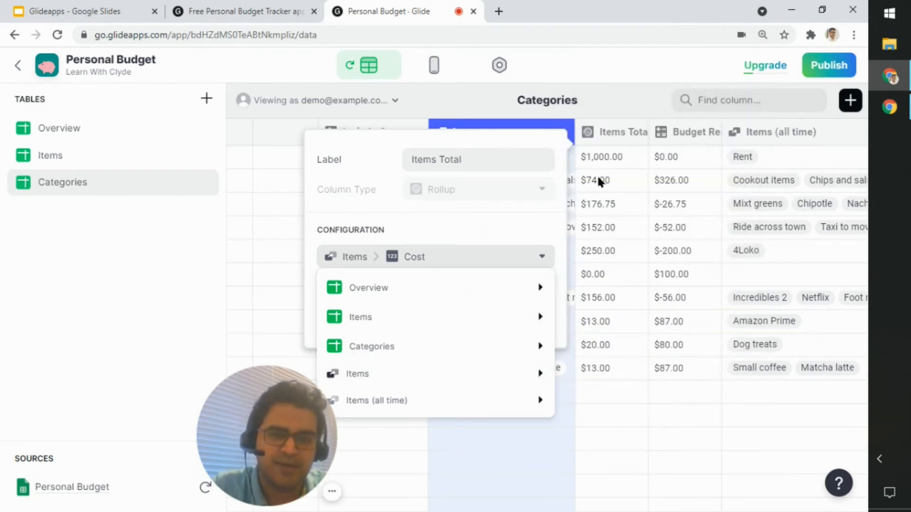
pyautogui.moveTo(403, 378)
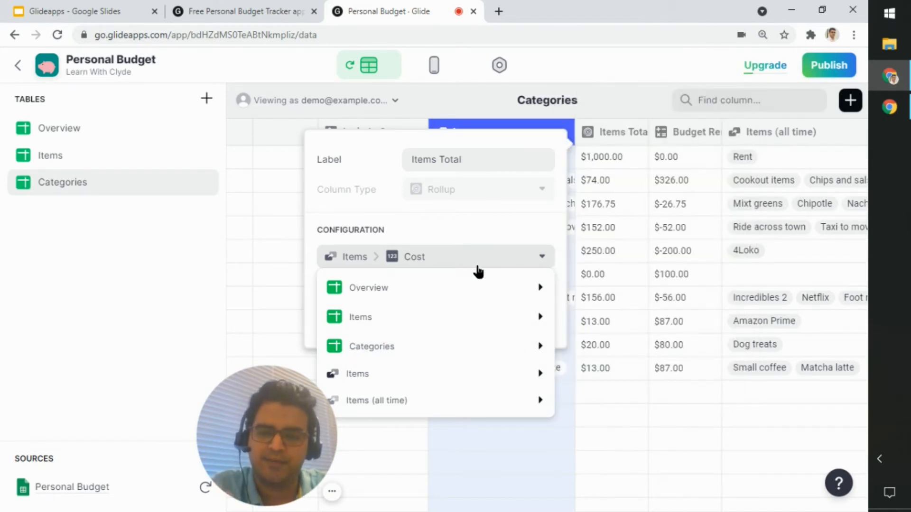
pyautogui.click(518, 263)
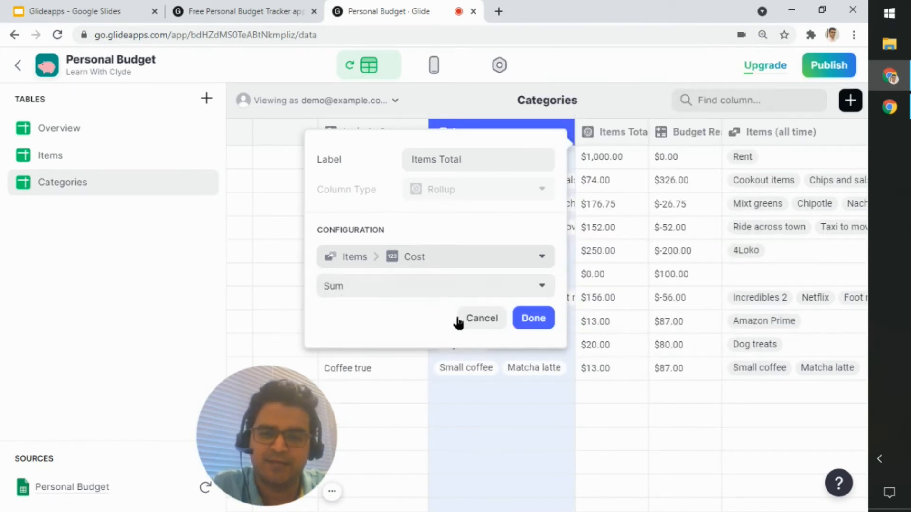
pyautogui.click(482, 318)
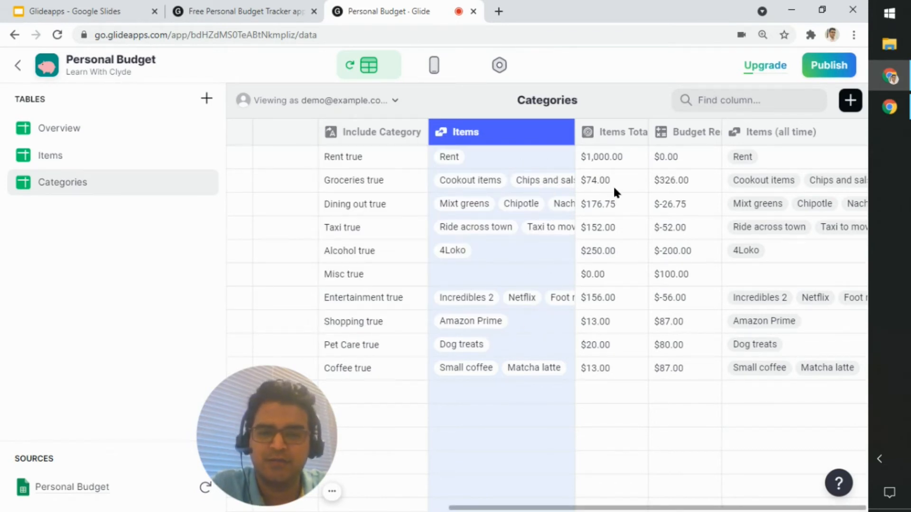
# Step: Compare the related items of Groceries with its Items Total value, and check the Alcohol row's total
pyautogui.click(476, 179)
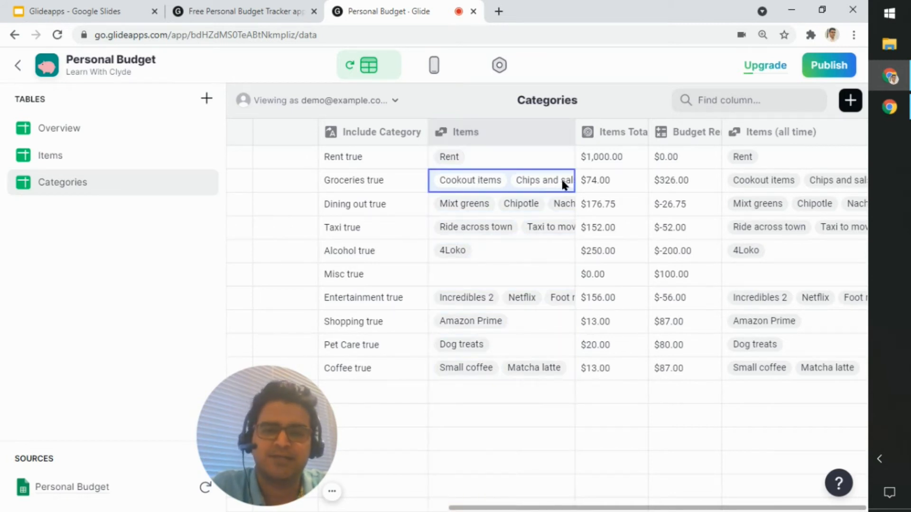
pyautogui.click(617, 181)
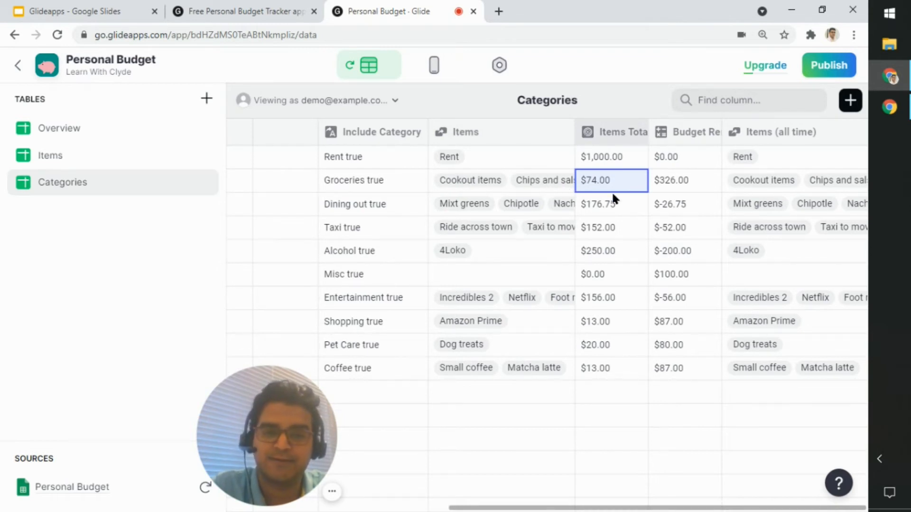
pyautogui.click(627, 250)
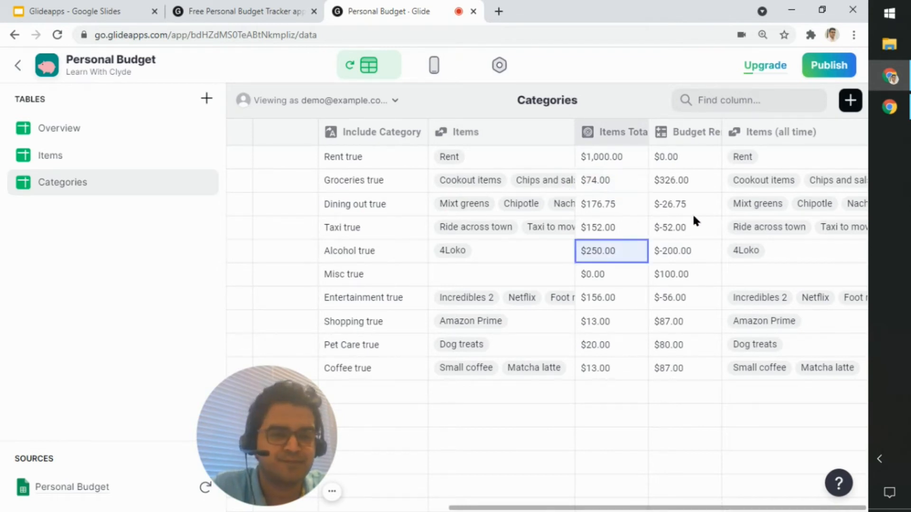
# Step: Review the Budget Remaining math column's formula and its limit and total replacements, and close the configuration without changes
pyautogui.click(708, 134)
pyautogui.click(697, 162)
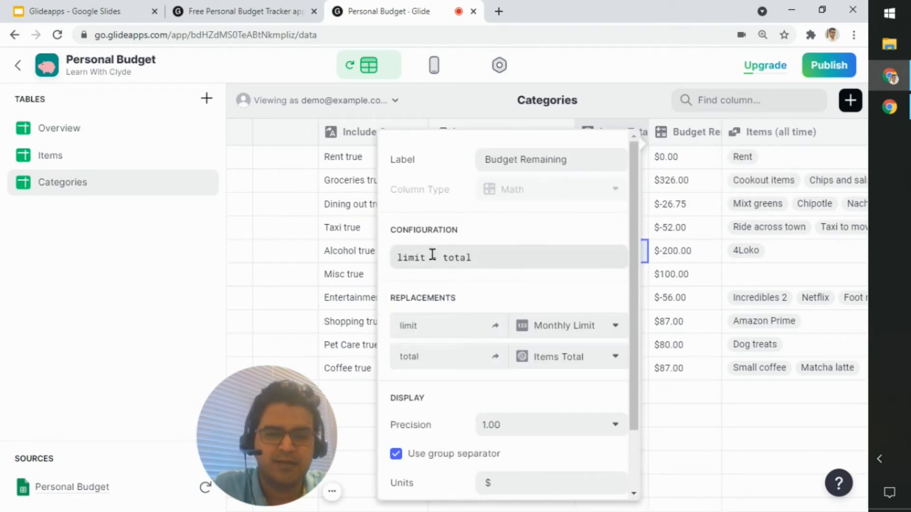
pyautogui.moveTo(432, 255); pyautogui.dragTo(440, 255)
pyautogui.click(464, 255)
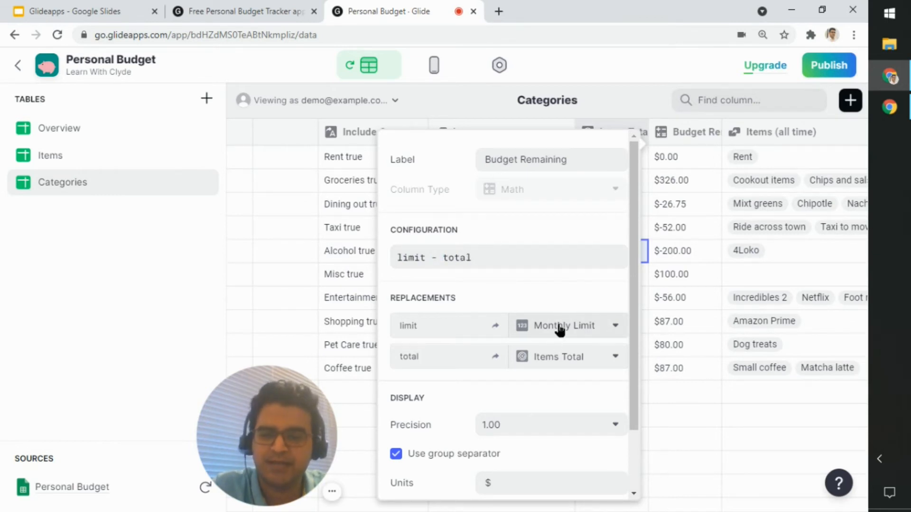
pyautogui.click(648, 353)
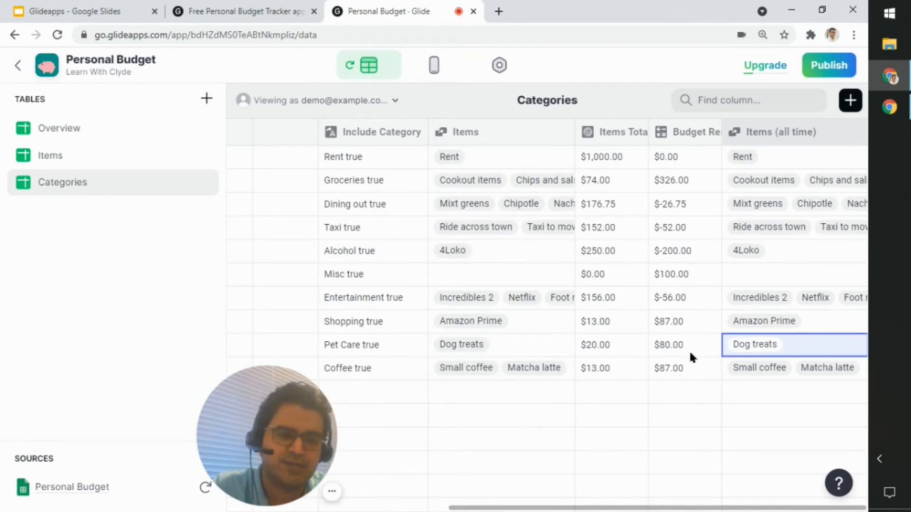
# Step: Look over the Include Category values of the Categories table from the Rent row to the Coffee row
pyautogui.click(717, 508)
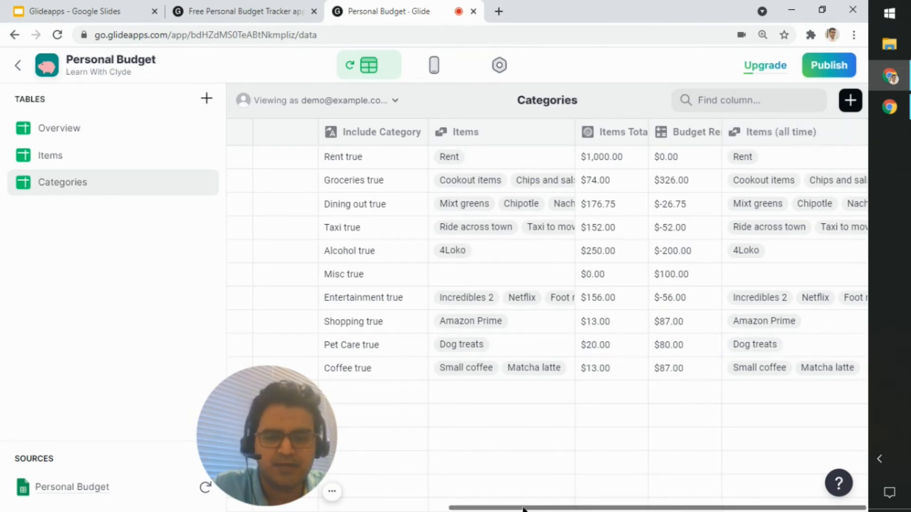
pyautogui.moveTo(523, 508); pyautogui.dragTo(561, 510)
pyautogui.click(369, 153)
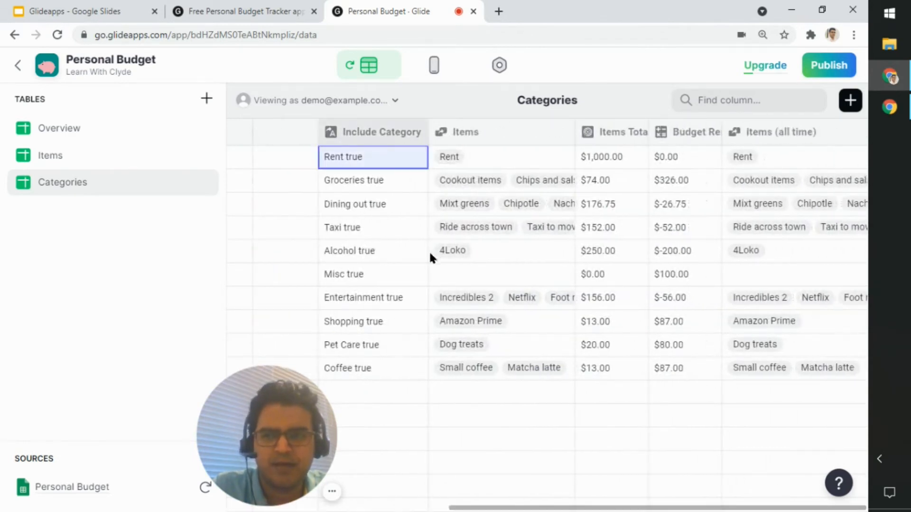
pyautogui.click(394, 374)
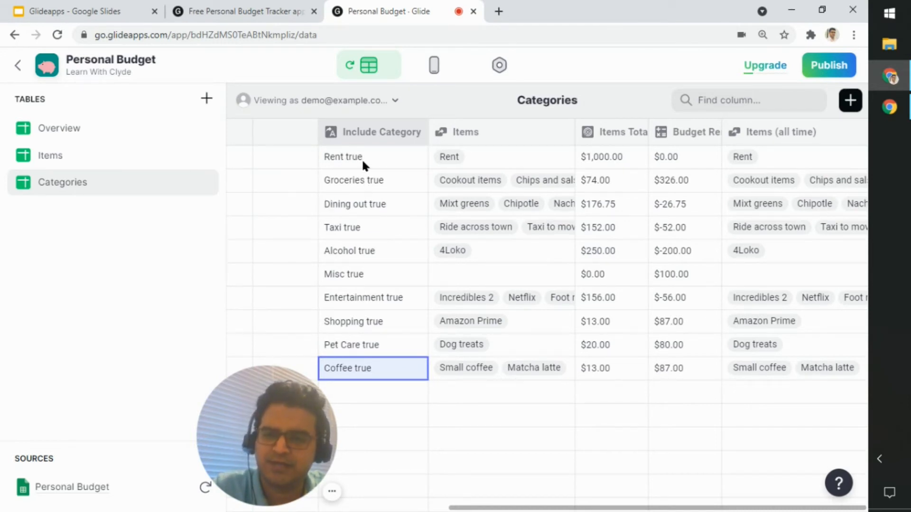
pyautogui.moveTo(574, 507); pyautogui.dragTo(633, 510)
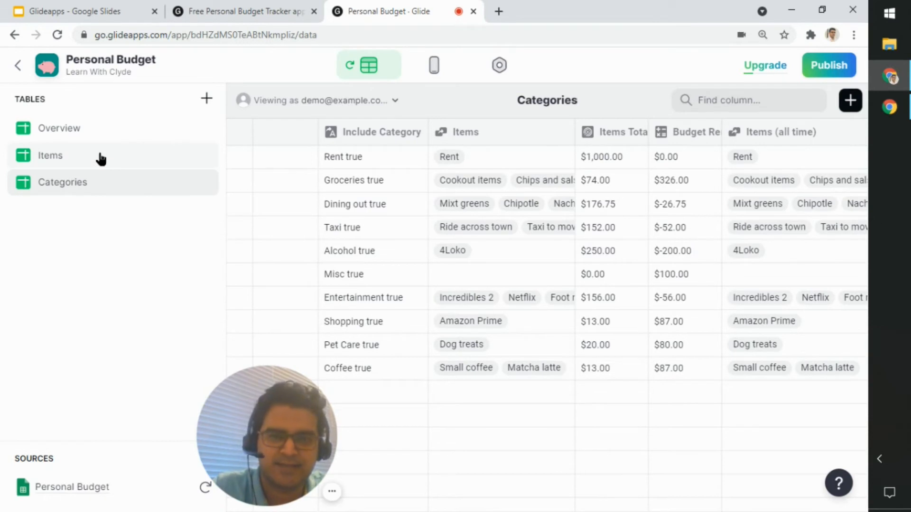
# Step: Open the Items table and bring its first columns, from Name to Notes, into view
pyautogui.click(100, 161)
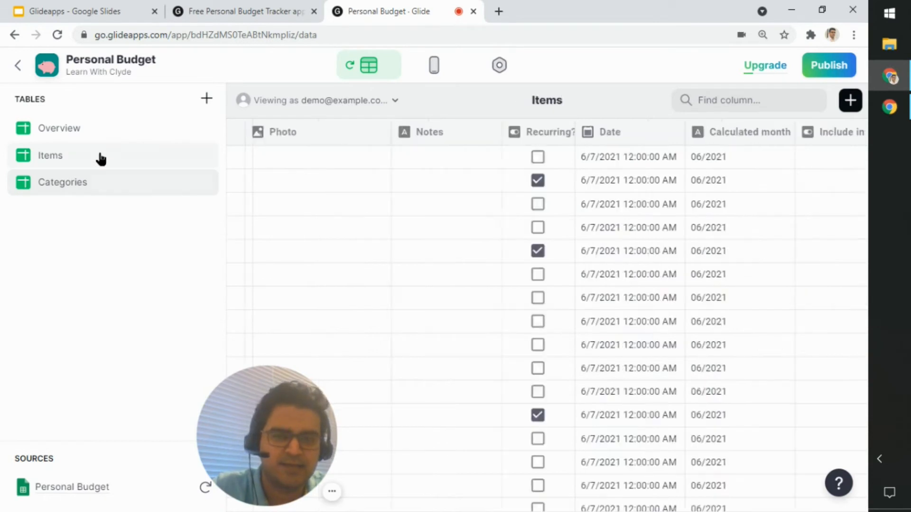
pyautogui.click(445, 250)
pyautogui.click(589, 506)
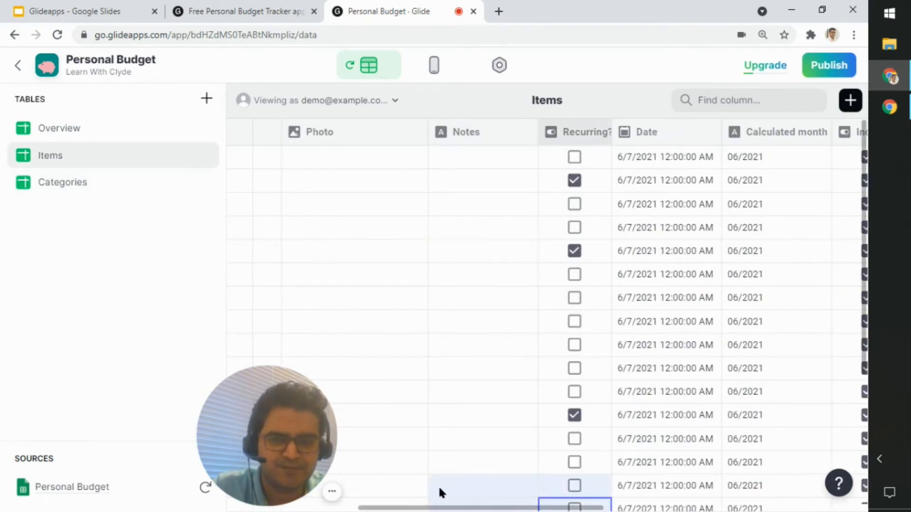
pyautogui.click(403, 503)
pyautogui.moveTo(493, 508); pyautogui.dragTo(301, 496)
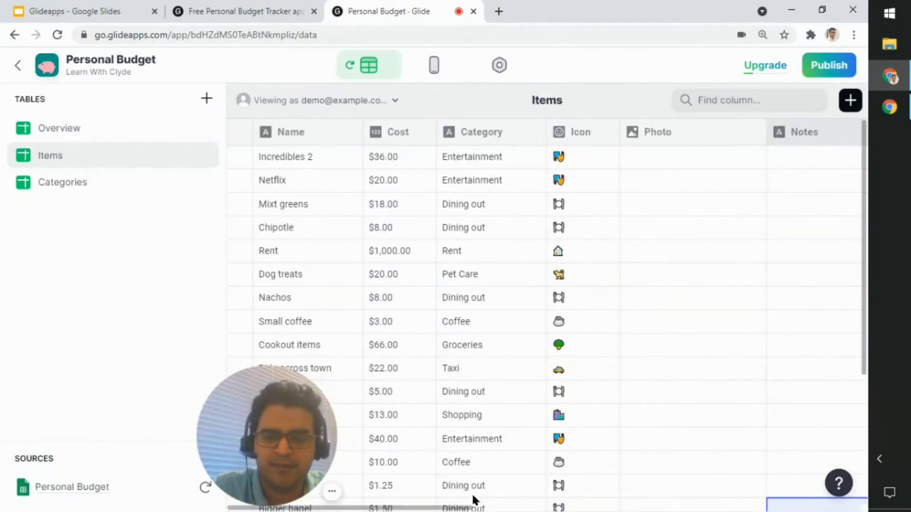
pyautogui.click(453, 507)
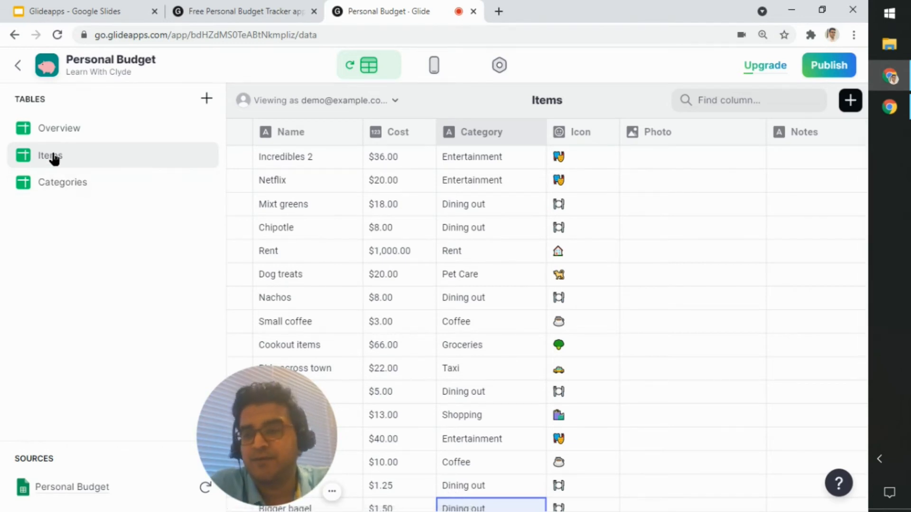
# Step: Review the Name, Cost, Category and Icon values of the Items table, including the Rent, Incredibles 2 and Coffee entries
pyautogui.click(411, 256)
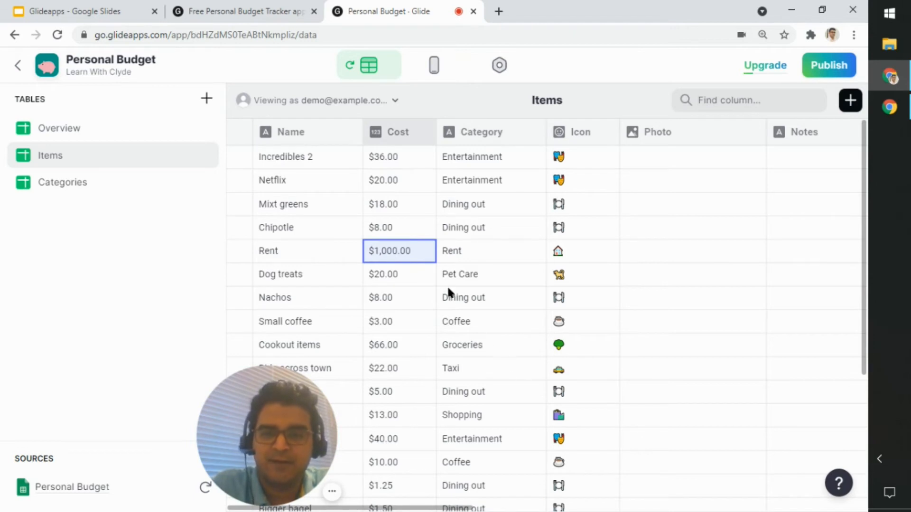
pyautogui.click(342, 163)
pyautogui.click(420, 159)
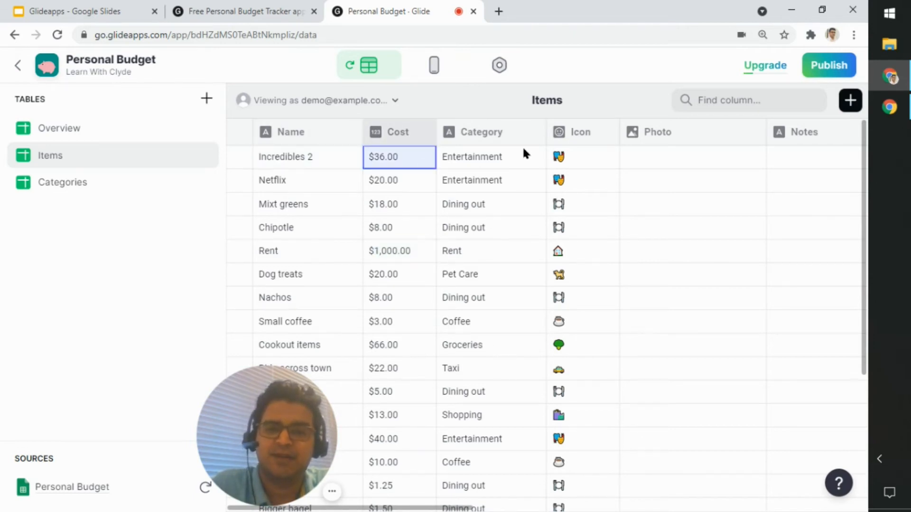
pyautogui.click(510, 153)
pyautogui.click(572, 161)
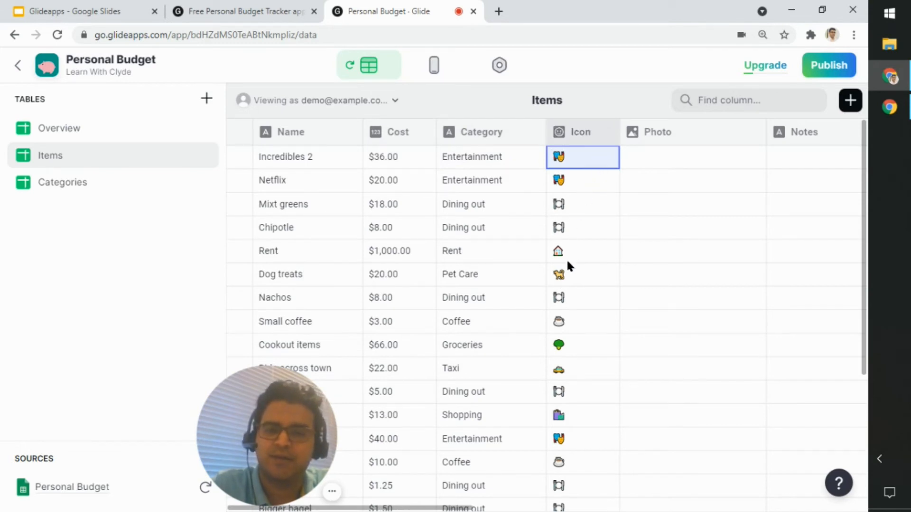
pyautogui.click(604, 459)
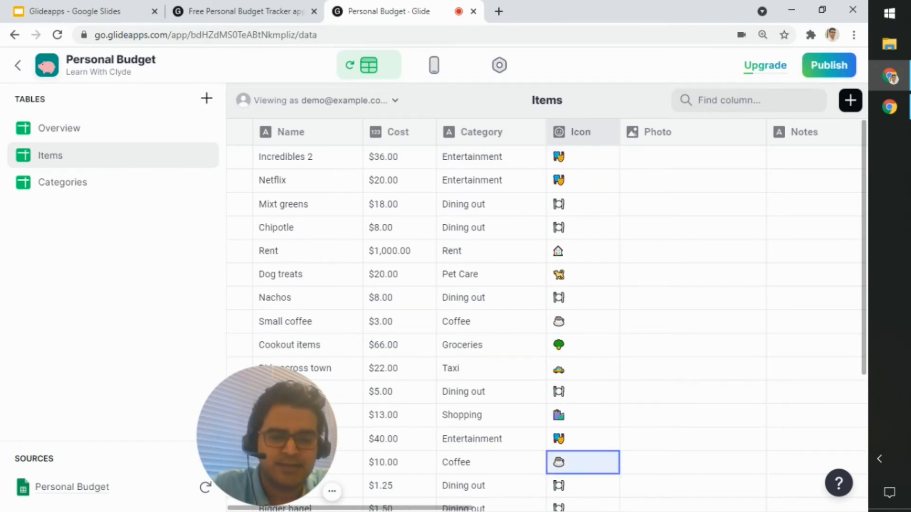
# Step: Bring the Items table's Date column into view, review its column type and display formats, and close the configuration without changes
pyautogui.hscroll(5, 546, 313)
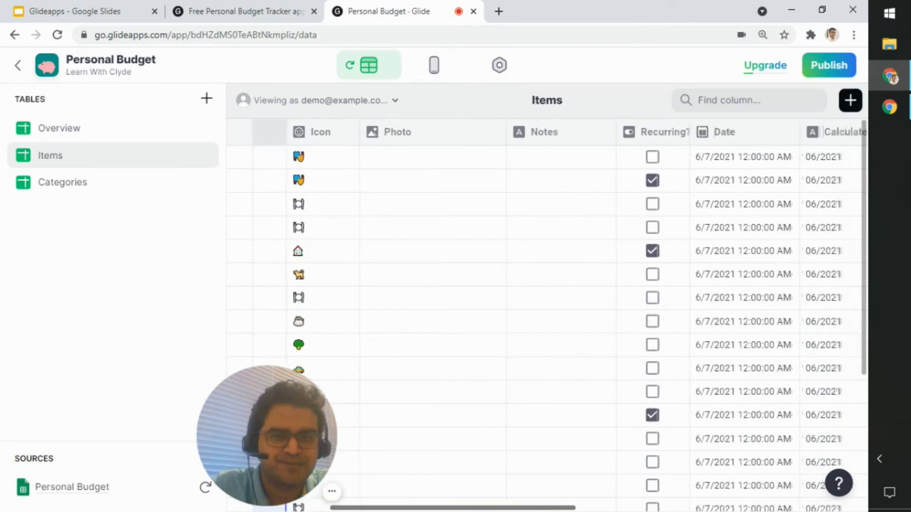
pyautogui.hscroll(3, 545, 313)
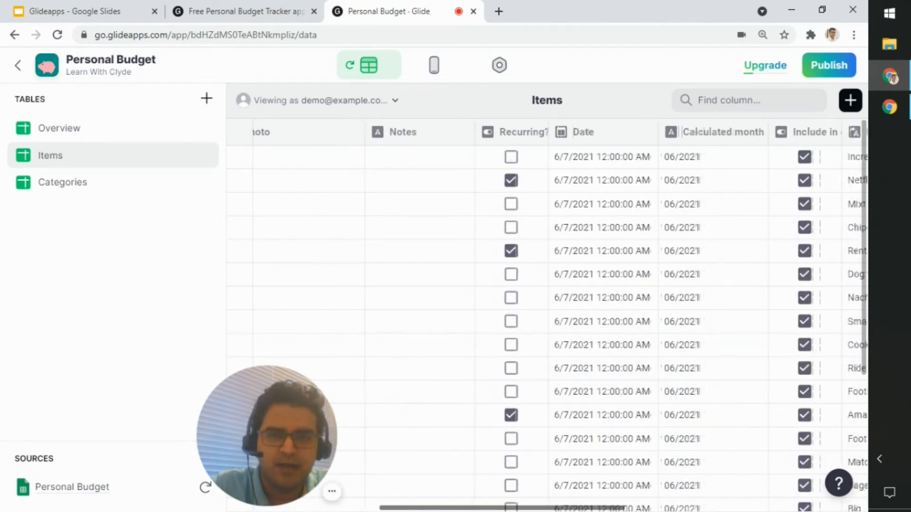
pyautogui.hscroll(-2, 546, 313)
pyautogui.hscroll(2, 545, 313)
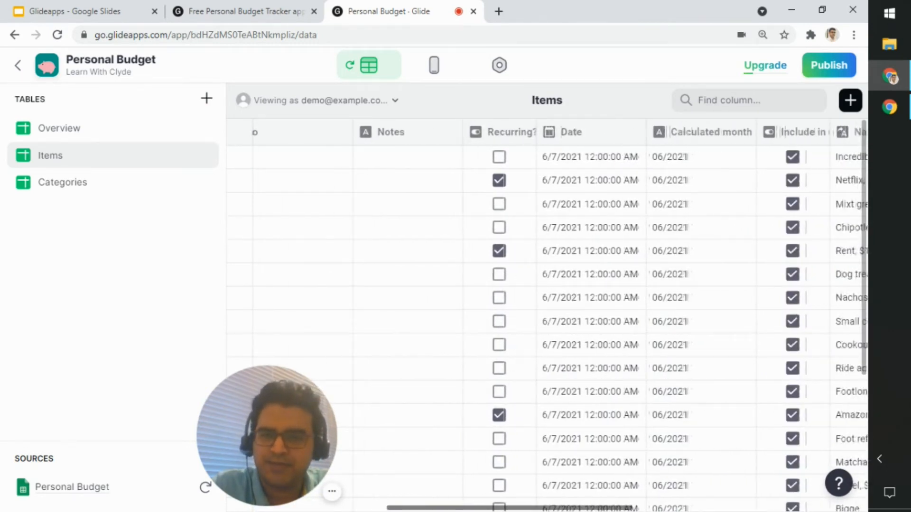
pyautogui.moveTo(509, 508); pyautogui.dragTo(511, 508)
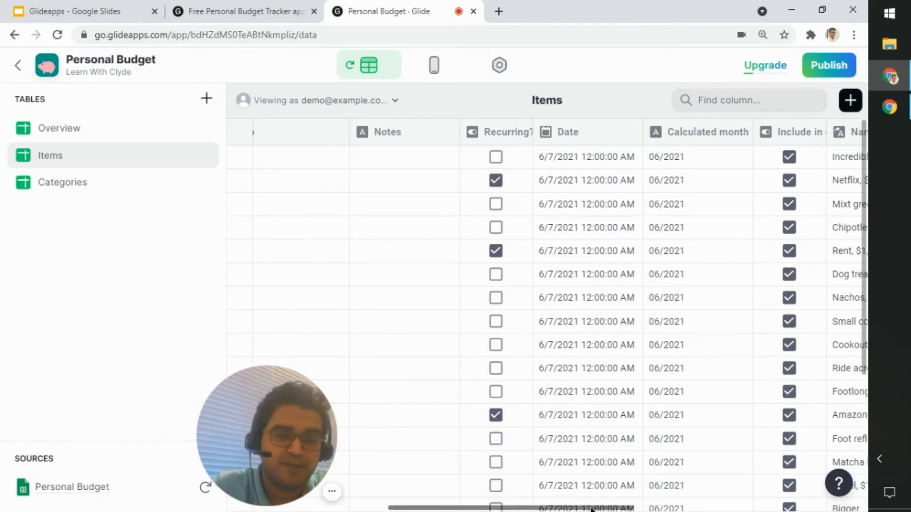
pyautogui.moveTo(591, 509); pyautogui.dragTo(663, 509)
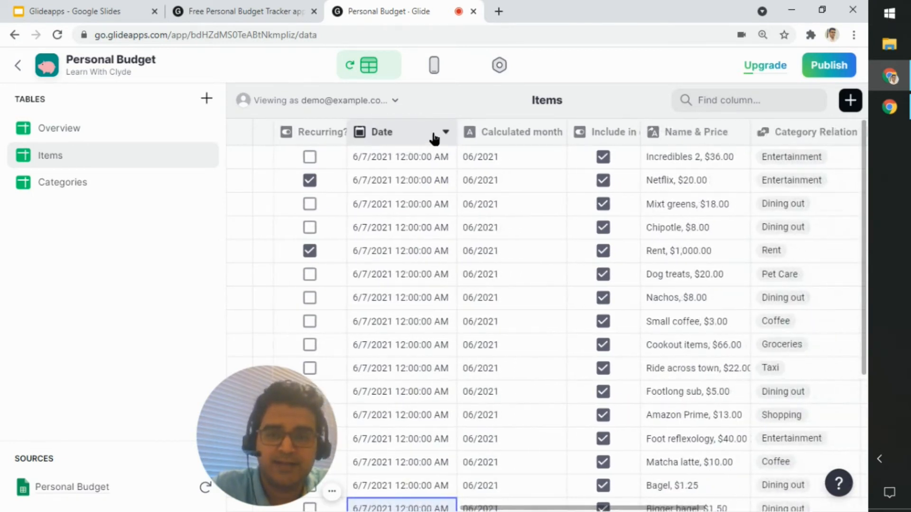
pyautogui.click(444, 133)
pyautogui.click(362, 161)
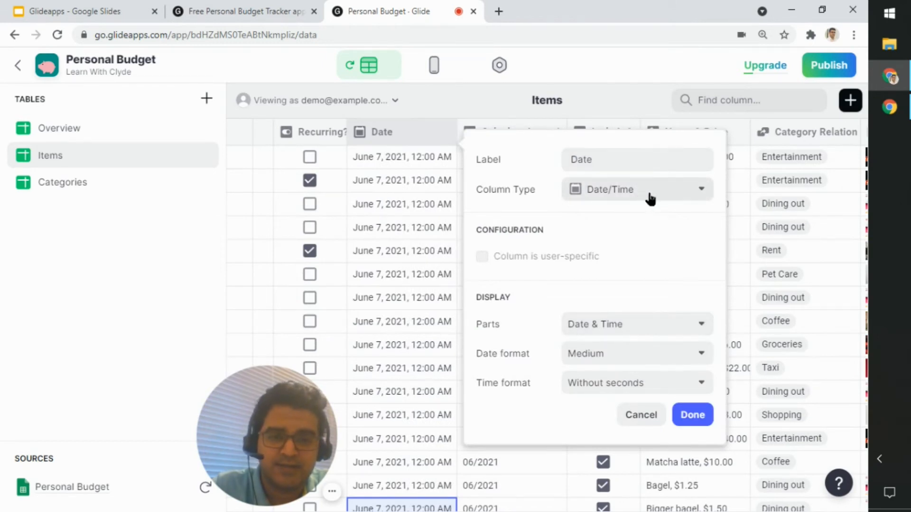
pyautogui.click(649, 418)
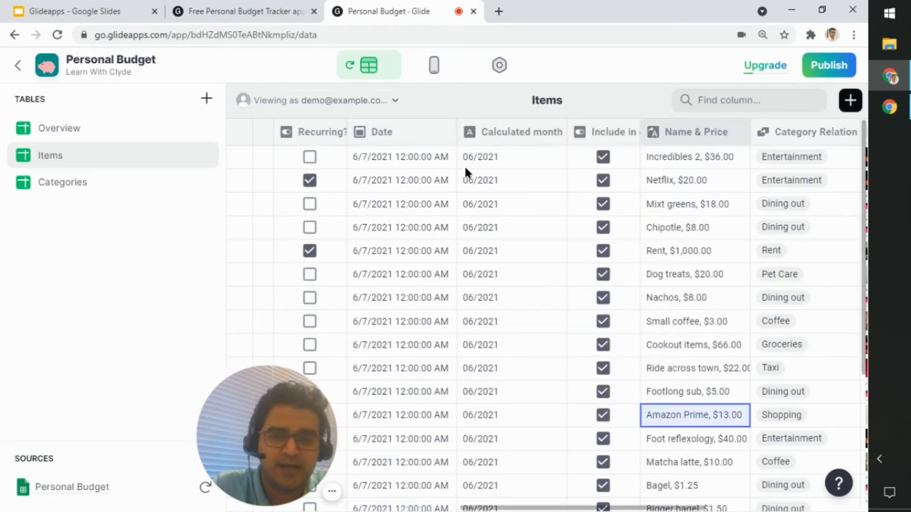
# Step: Review the Calculated month column's configuration without changing it, and look over its values in the Netflix, Incredibles 2 and Footlong sub rows
pyautogui.click(554, 133)
pyautogui.click(546, 158)
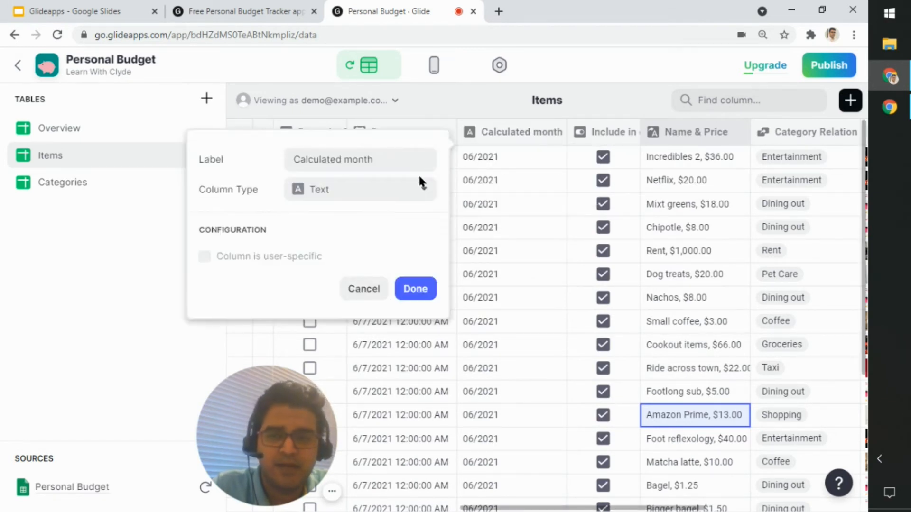
pyautogui.click(366, 290)
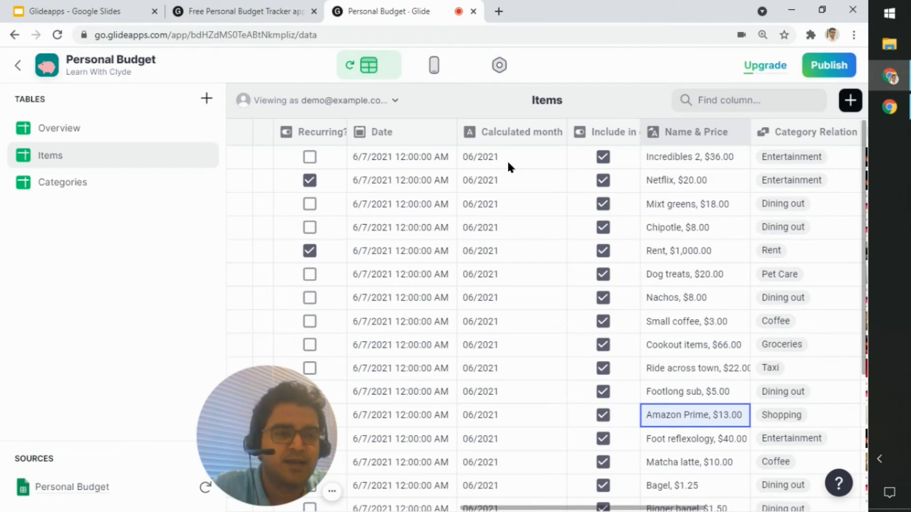
pyautogui.click(505, 182)
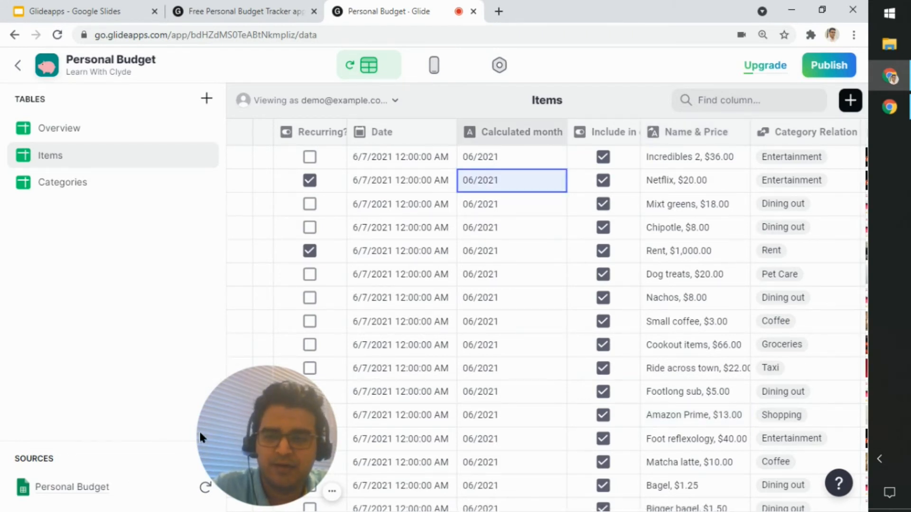
pyautogui.click(492, 157)
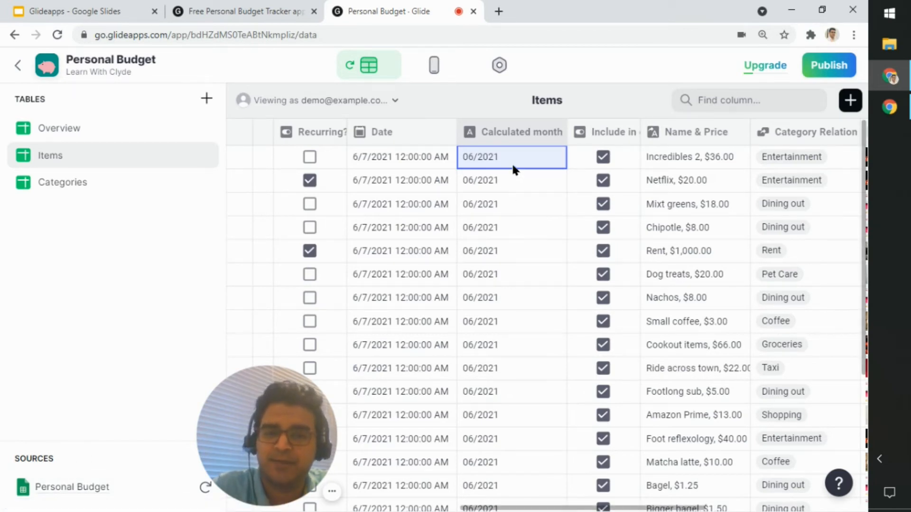
pyautogui.click(540, 390)
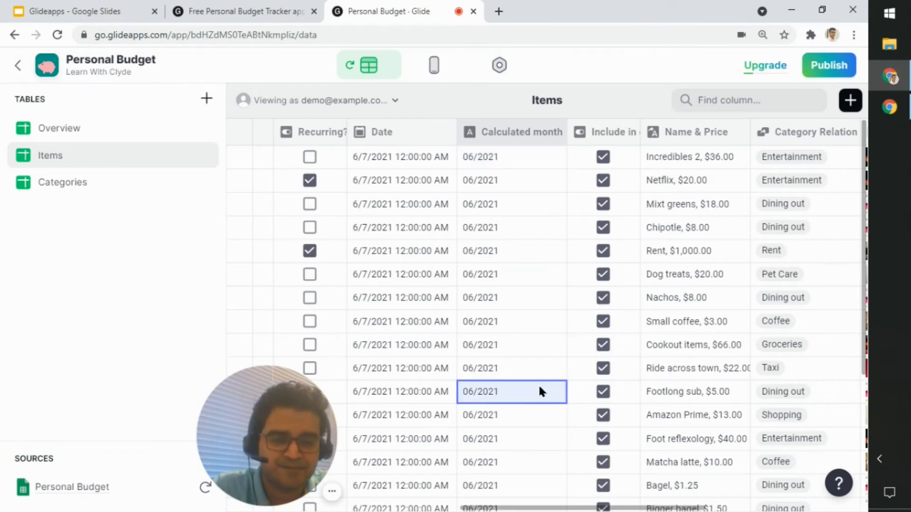
# Step: Review the label and column type of the Include in current month column, and close the configuration without changes
pyautogui.click(519, 506)
pyautogui.moveTo(519, 508); pyautogui.dragTo(555, 325)
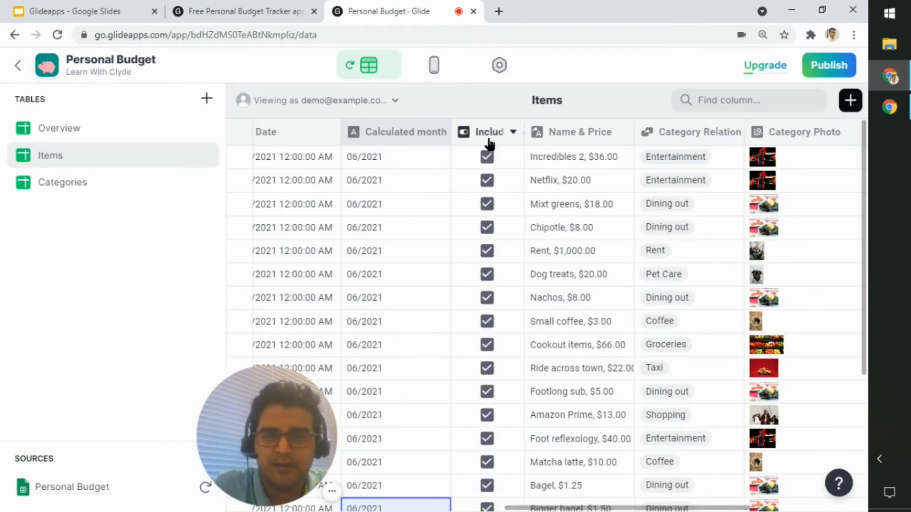
pyautogui.click(513, 132)
pyautogui.click(517, 154)
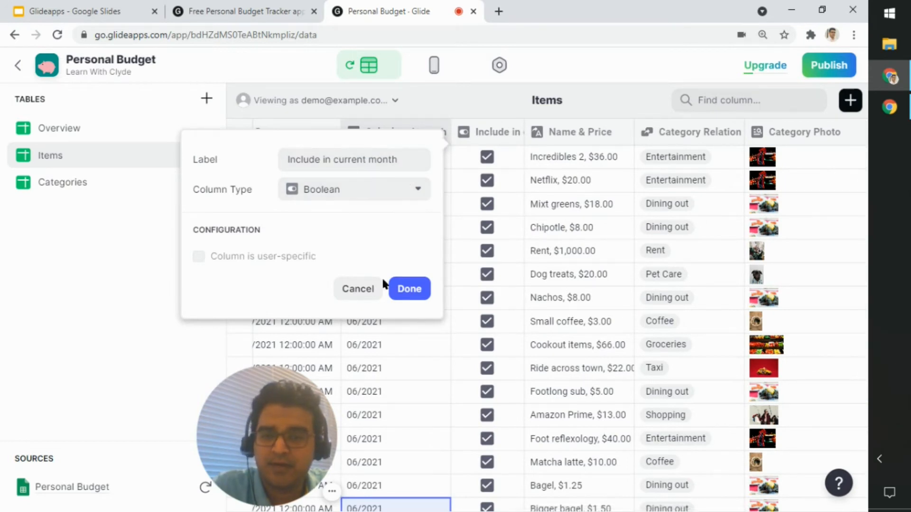
pyautogui.click(363, 299)
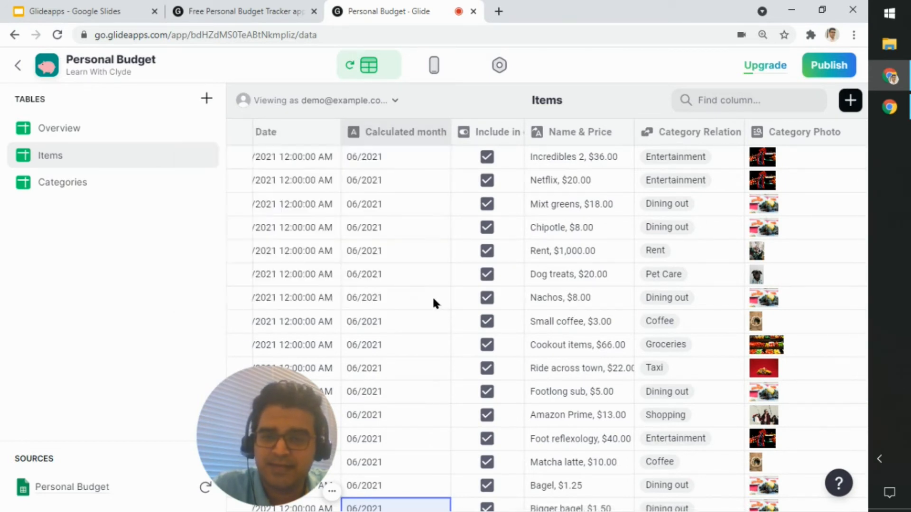
# Step: Look through the Include in current month checkboxes down to the last row of the Items table and return to the first row
pyautogui.scroll(-5, 456, 289)
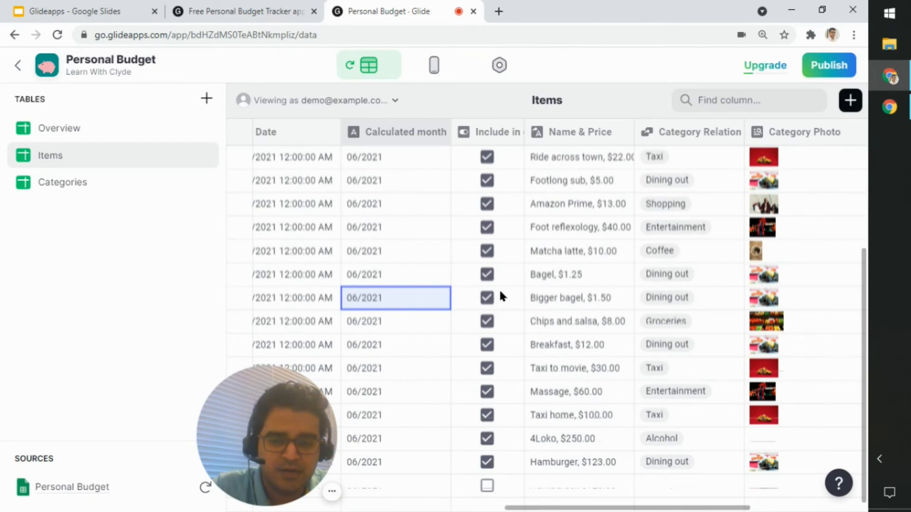
pyautogui.click(454, 482)
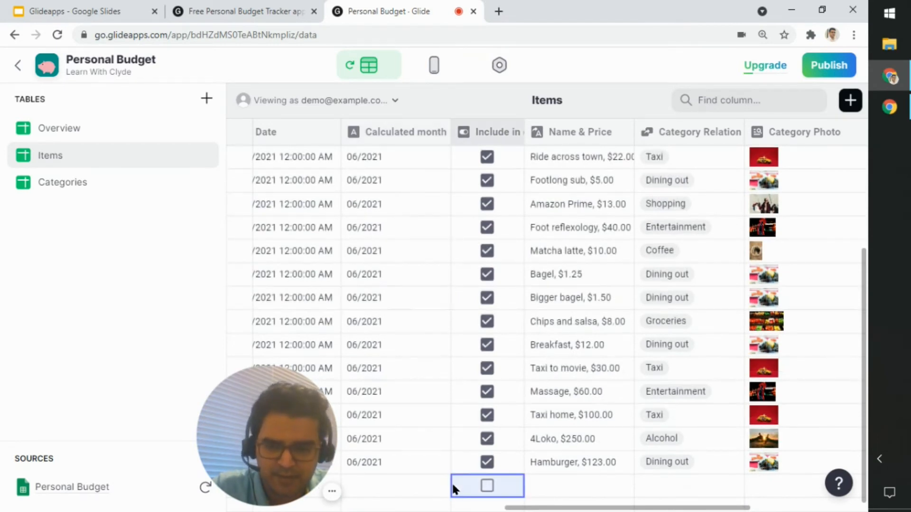
pyautogui.click(412, 480)
pyautogui.scroll(5, 412, 478)
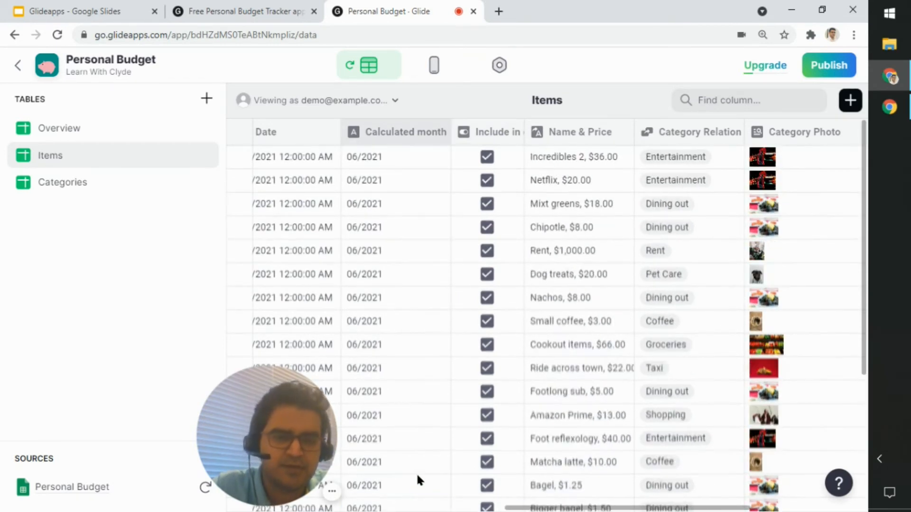
# Step: Review the Name & Price column's template with its NAME and AMOUNT replacements, close it unchanged, and check the Incredibles 2 value
pyautogui.click(574, 296)
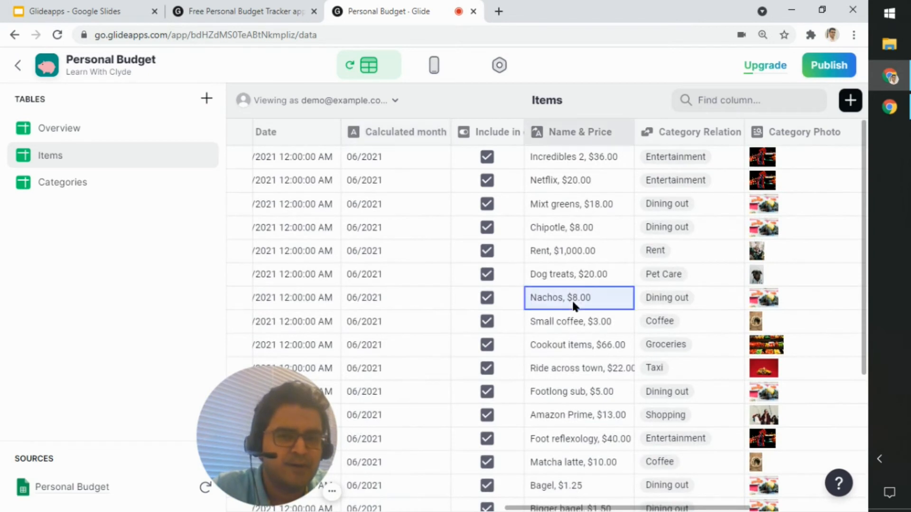
pyautogui.click(621, 132)
pyautogui.click(594, 162)
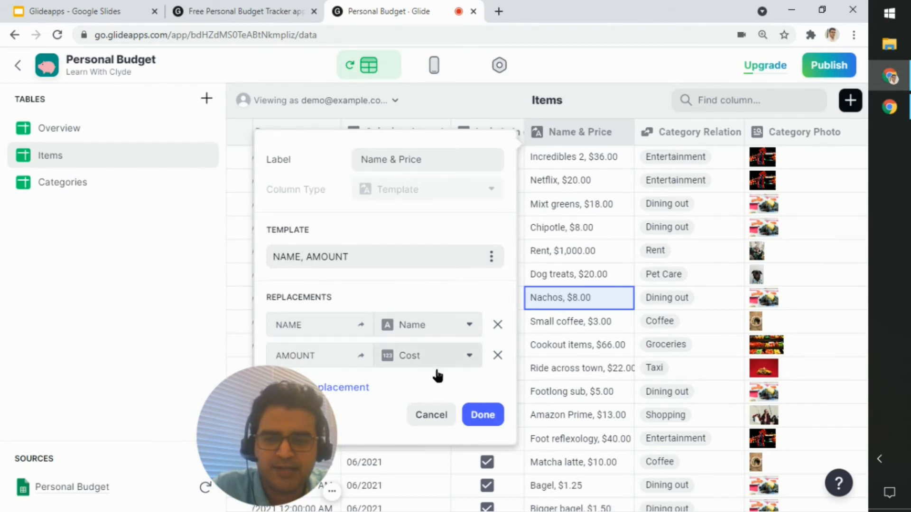
pyautogui.click(435, 417)
pyautogui.click(561, 152)
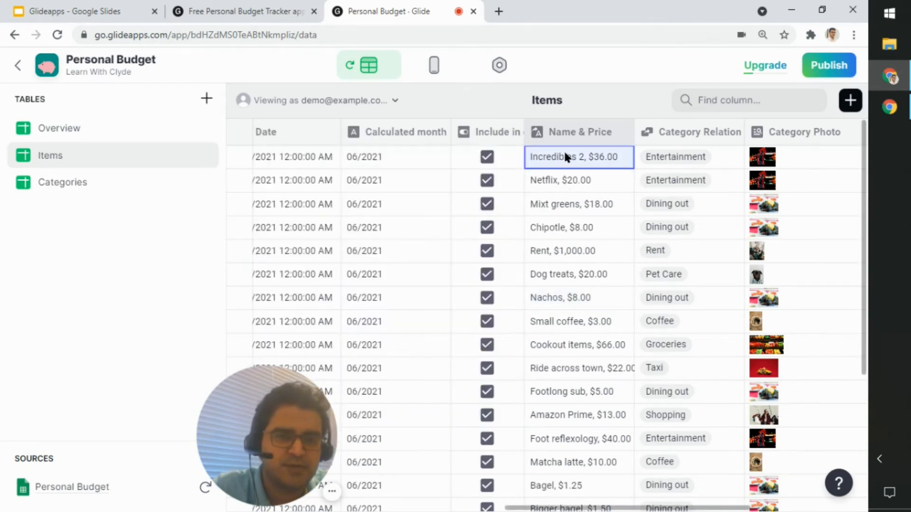
# Step: Review how the Category Relation column matches Category to the Categories table, and close the configuration with its settings kept
pyautogui.click(615, 504)
pyautogui.hscroll(5, 557, 195)
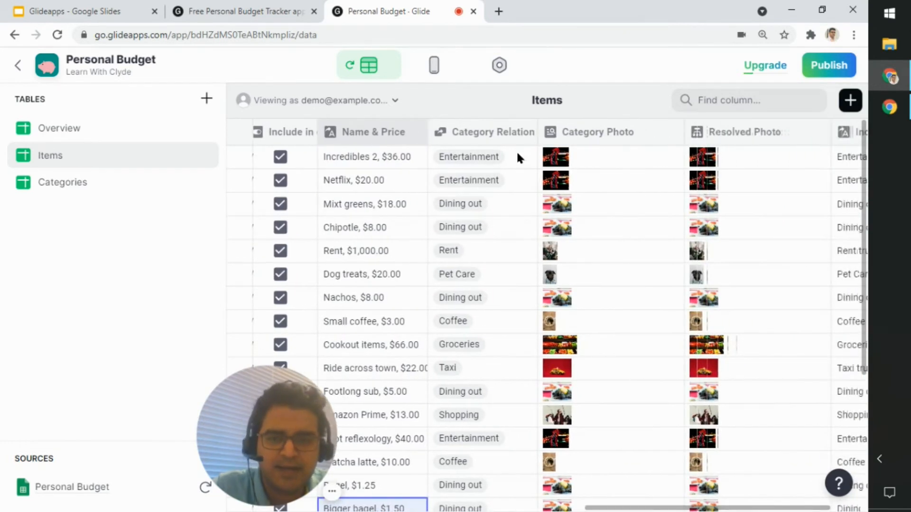
pyautogui.click(523, 132)
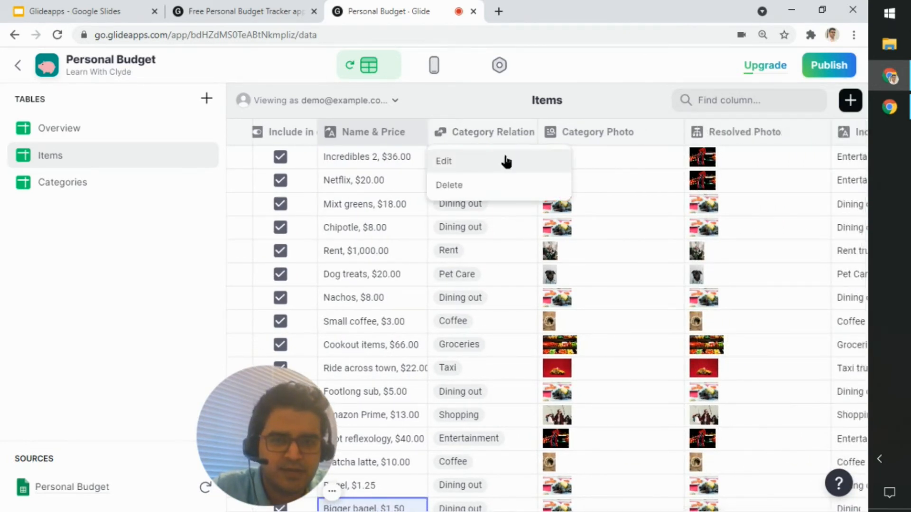
pyautogui.click(504, 159)
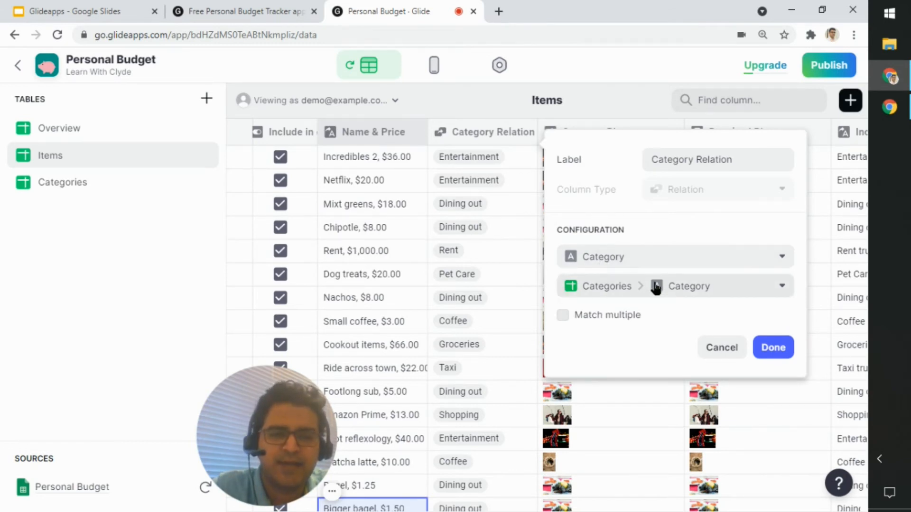
pyautogui.click(771, 347)
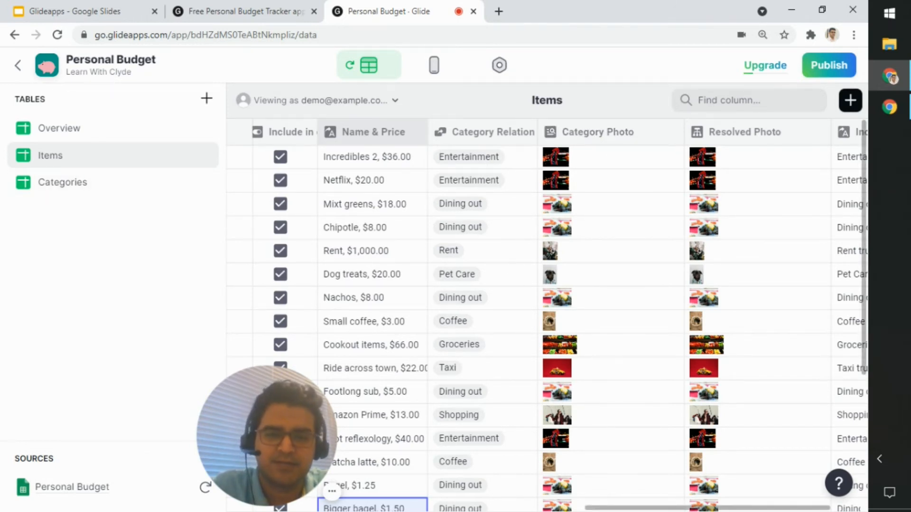
# Step: Review the Resolved Photo column's if-then-else cases for Photo and Category Photo, and close the configuration without changes
pyautogui.moveTo(655, 508); pyautogui.dragTo(684, 508)
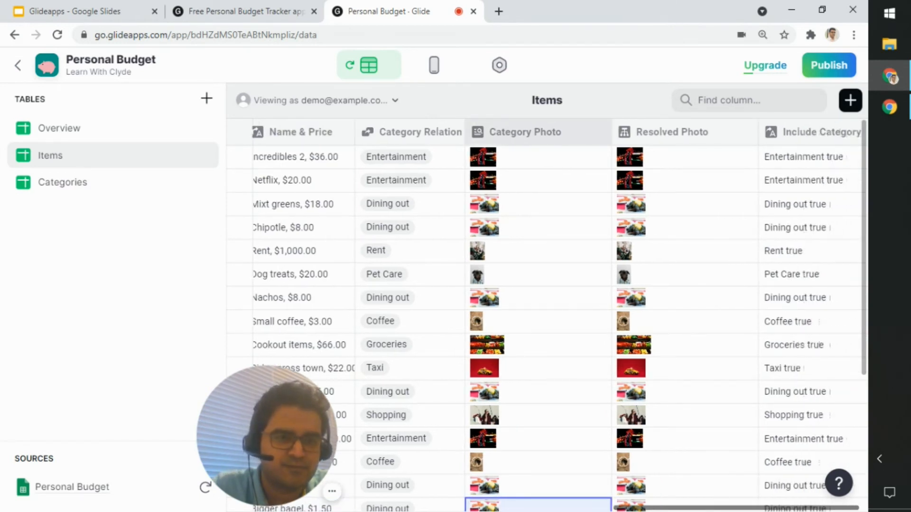
pyautogui.click(718, 136)
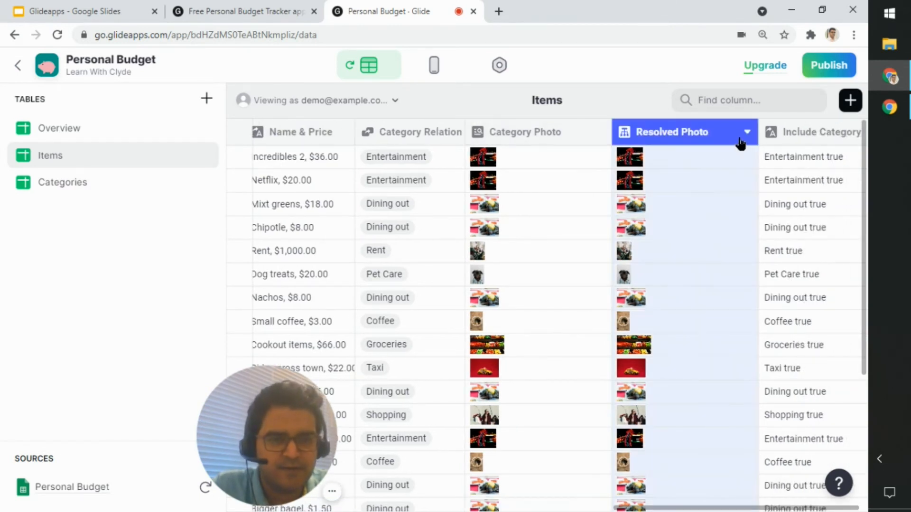
pyautogui.click(744, 134)
pyautogui.click(701, 158)
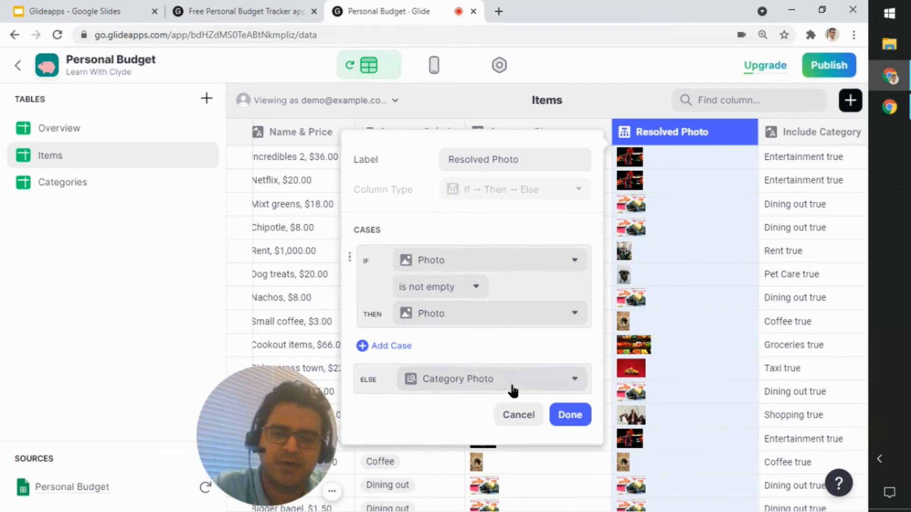
pyautogui.click(522, 416)
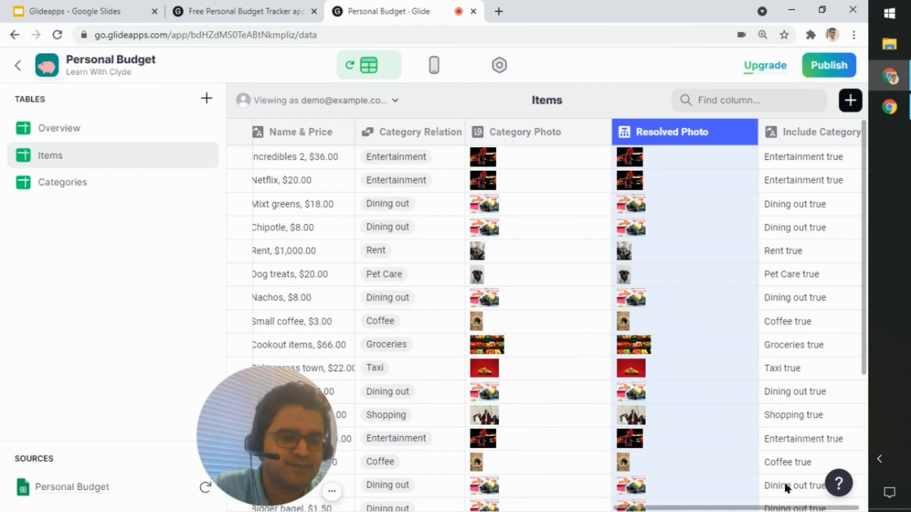
# Step: Review the Include Category column's template and its Cat and Include replacements, and close the configuration without changes
pyautogui.click(809, 508)
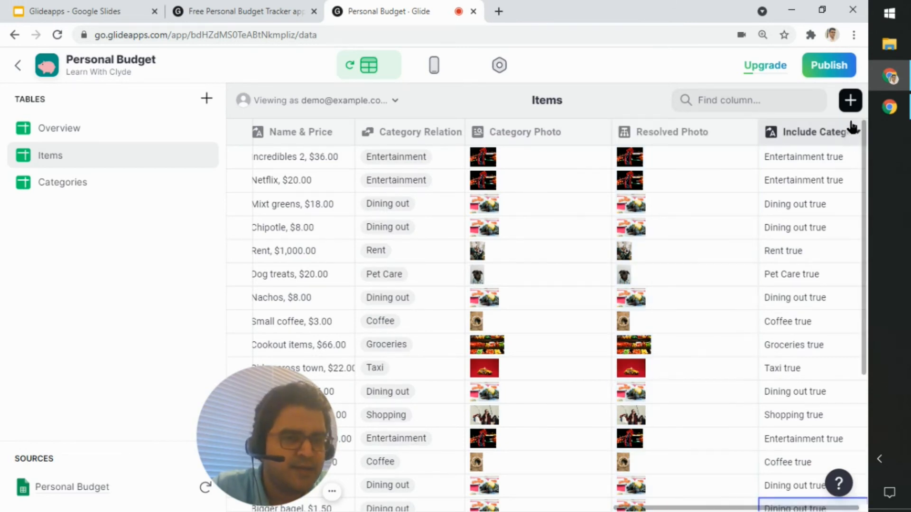
pyautogui.click(854, 131)
pyautogui.click(802, 160)
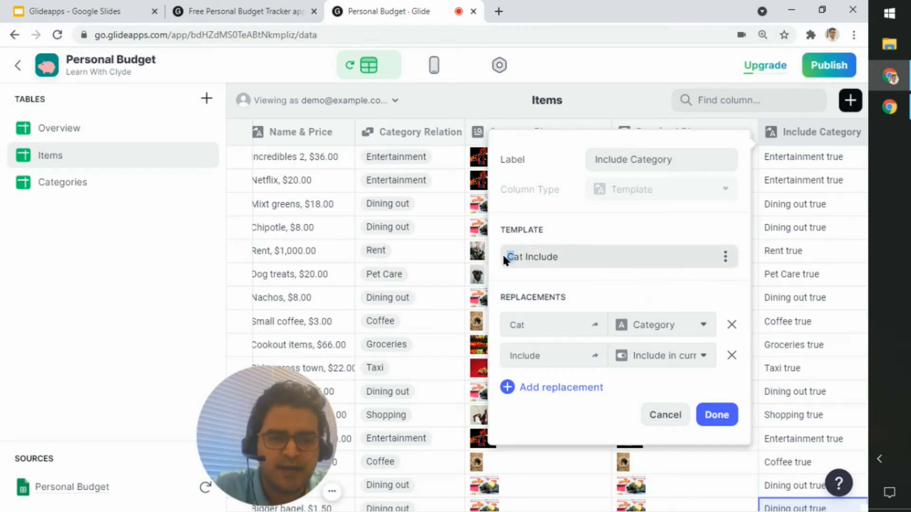
pyautogui.doubleClick(533, 262)
pyautogui.click(683, 362)
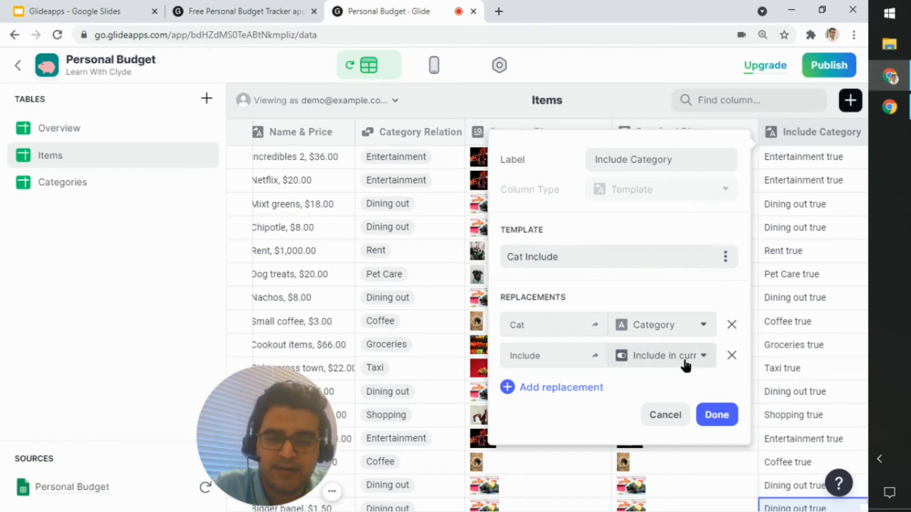
pyautogui.click(686, 360)
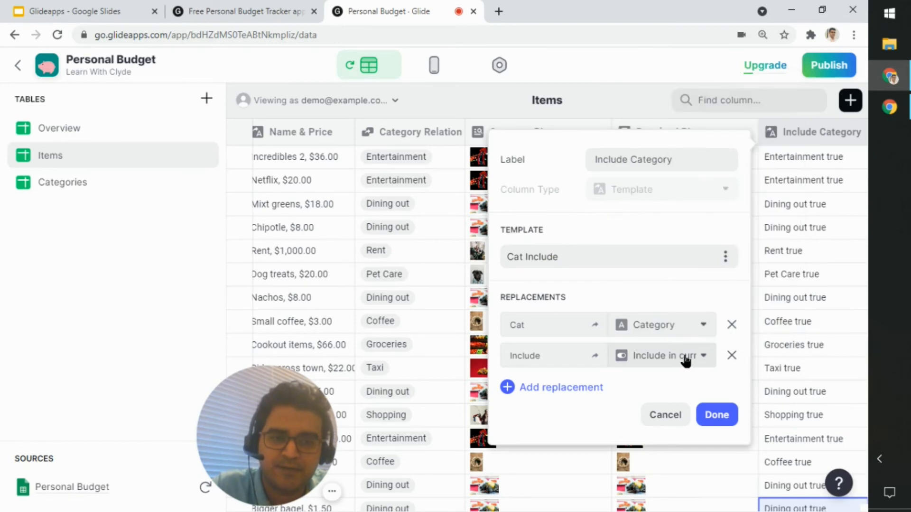
pyautogui.click(665, 415)
# Step: Check the Include Category value of the Incredibles 2 row, and bring the Cost, Category and Icon columns of the Items table back into view
pyautogui.moveTo(701, 508)
pyautogui.mouseDown()
pyautogui.moveTo(620, 509)
pyautogui.moveTo(705, 509)
pyautogui.mouseUp()
pyautogui.click(835, 162)
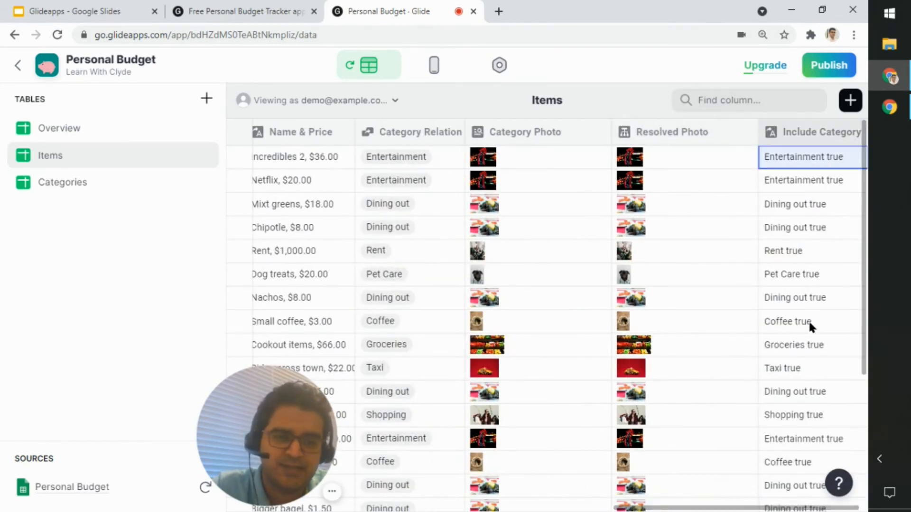
pyautogui.moveTo(743, 509); pyautogui.dragTo(396, 508)
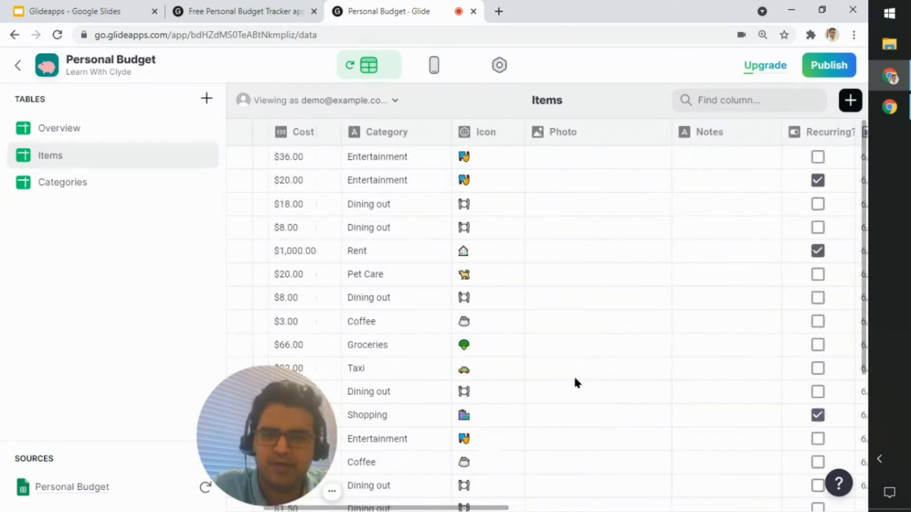
# Step: Open the app's source Personal Budget spreadsheet in Google Sheets and look over its Items sheet
pyautogui.click(496, 507)
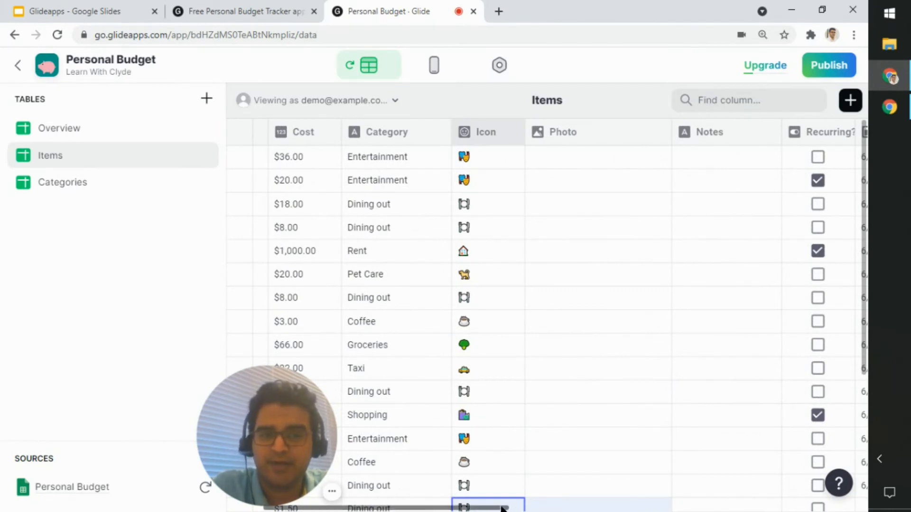
pyautogui.moveTo(502, 509); pyautogui.dragTo(401, 442)
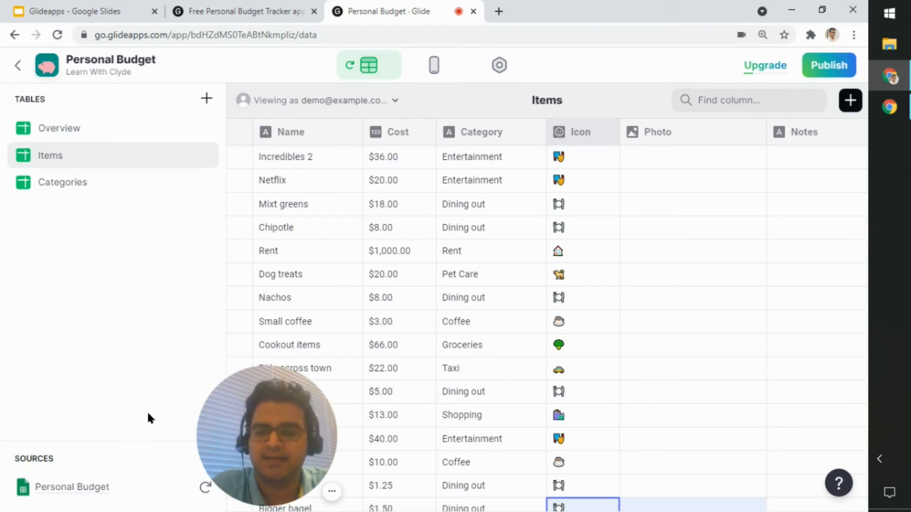
pyautogui.click(80, 488)
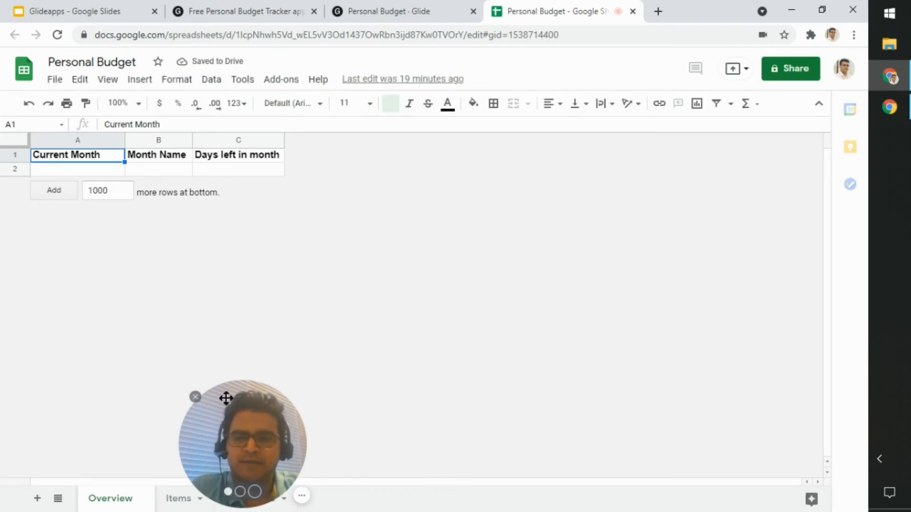
pyautogui.moveTo(218, 448); pyautogui.dragTo(824, 437)
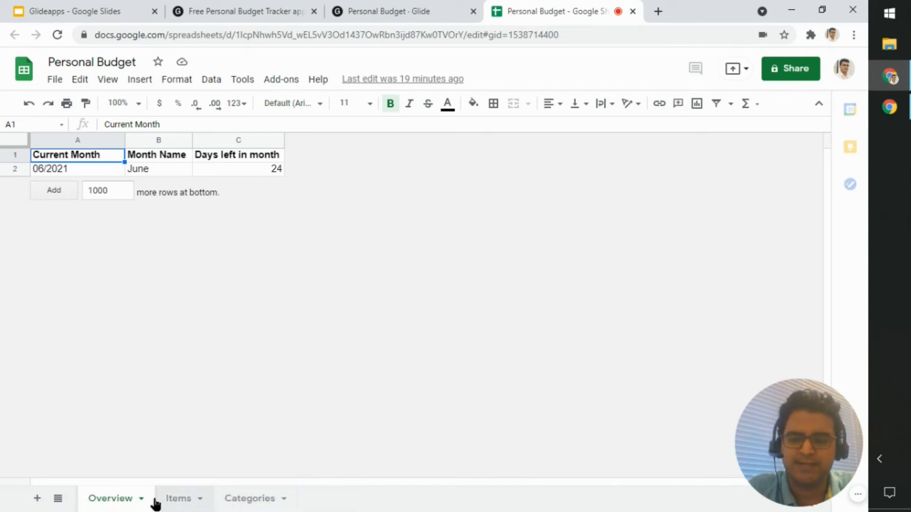
pyautogui.click(182, 503)
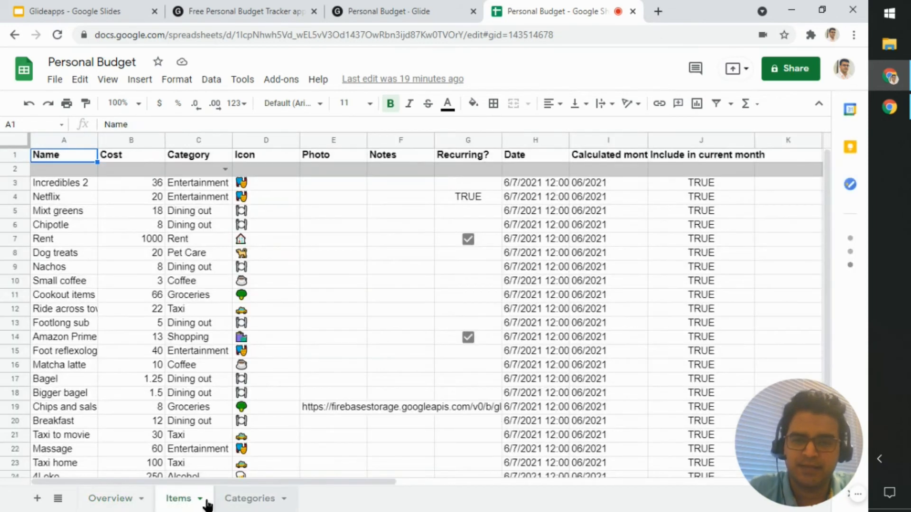
pyautogui.moveTo(365, 483)
pyautogui.mouseDown()
pyautogui.moveTo(545, 484)
pyautogui.moveTo(381, 478)
pyautogui.mouseUp()
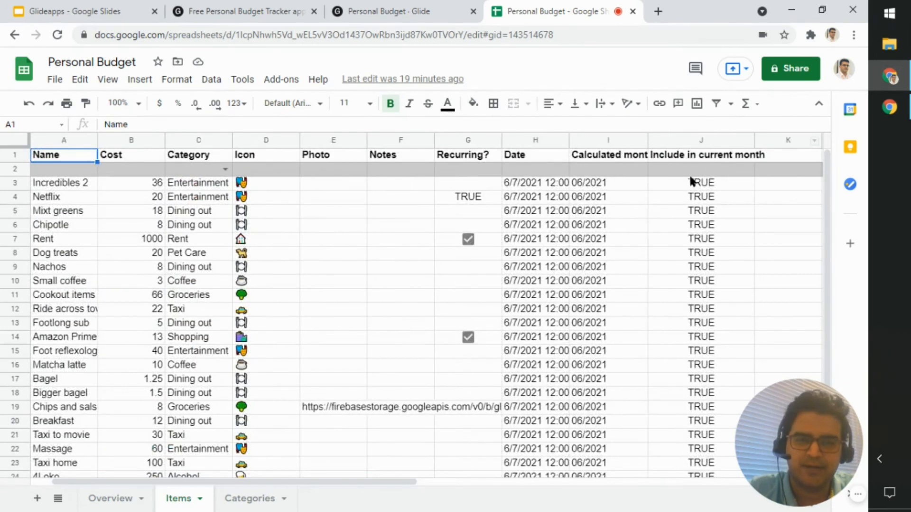
# Step: Review the formulas under Current Month, Month Name and Days left in month on the Overview sheet, leaving them unchanged
pyautogui.click(114, 497)
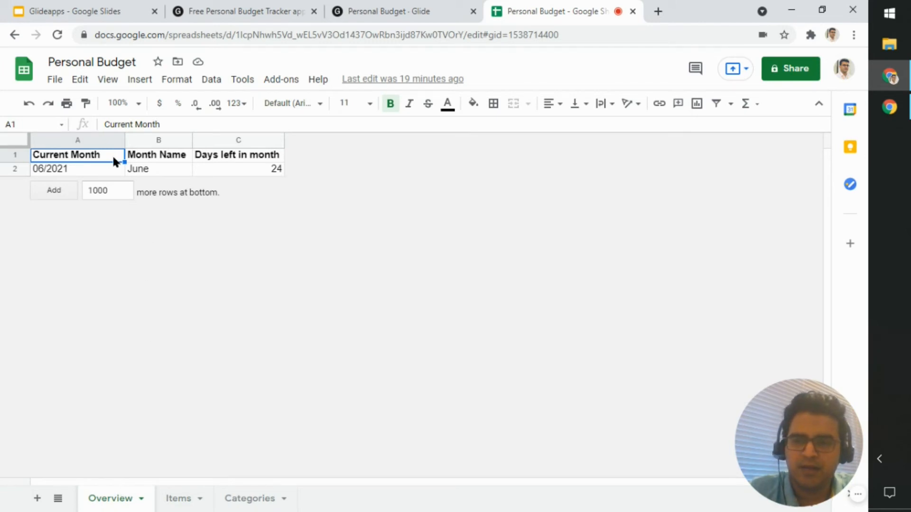
pyautogui.click(60, 167)
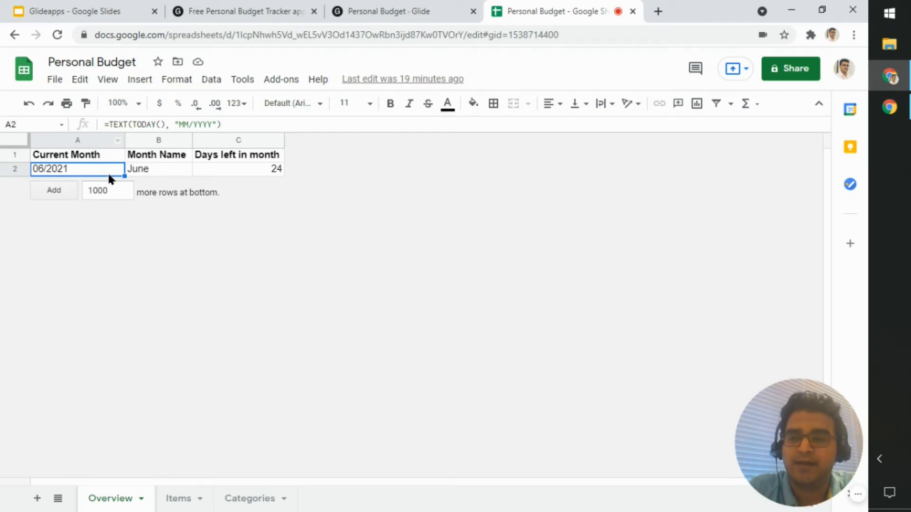
pyautogui.click(166, 172)
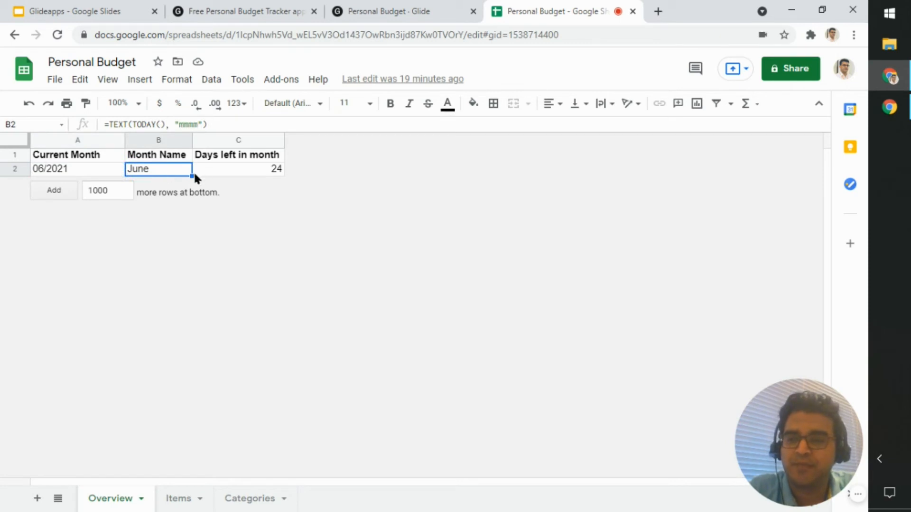
pyautogui.click(241, 170)
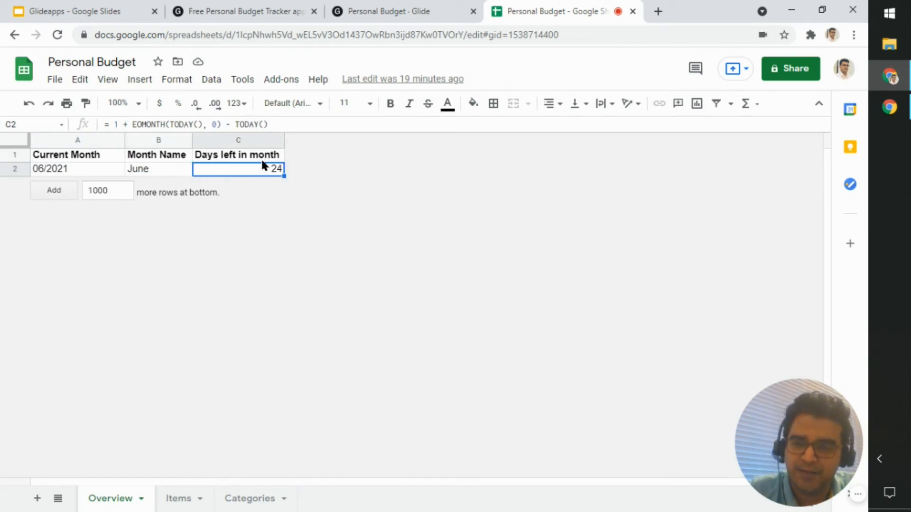
pyautogui.moveTo(280, 123); pyautogui.dragTo(98, 127)
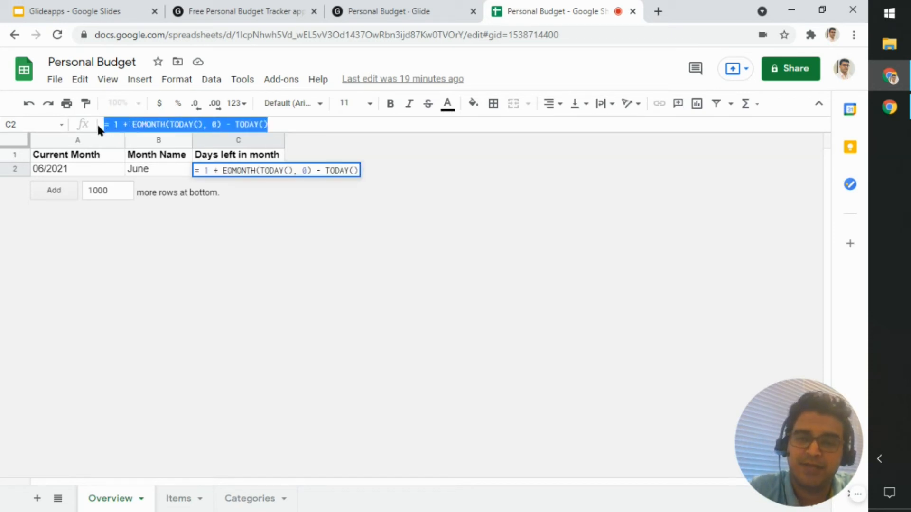
pyautogui.click(99, 169)
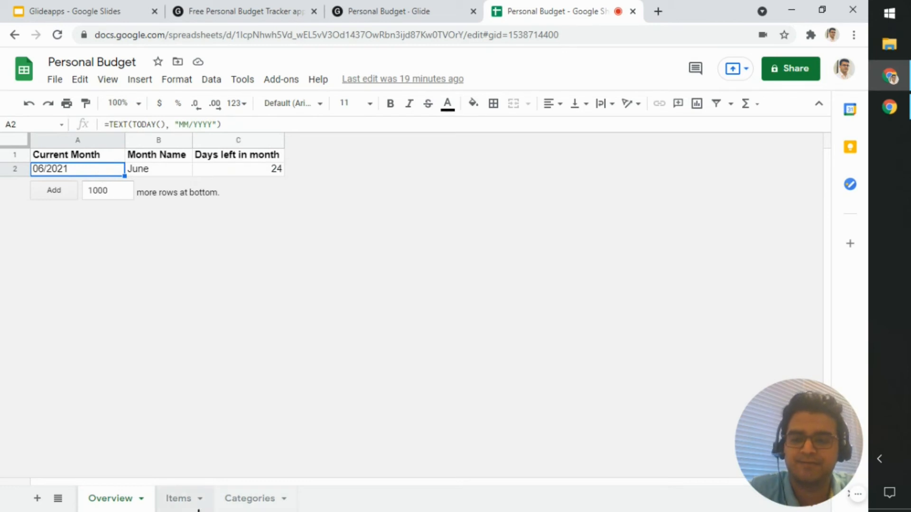
# Step: Examine the formula behind the Date column's entries on the Items sheet
pyautogui.click(188, 499)
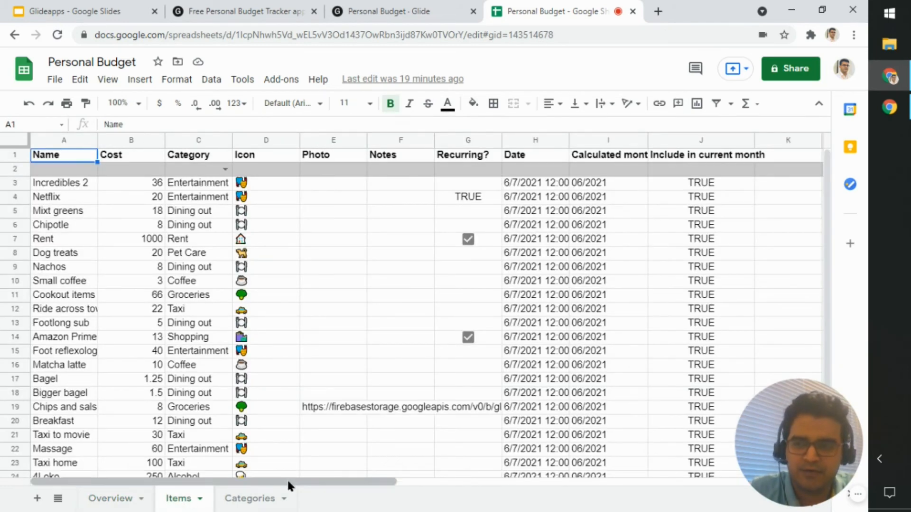
pyautogui.click(526, 160)
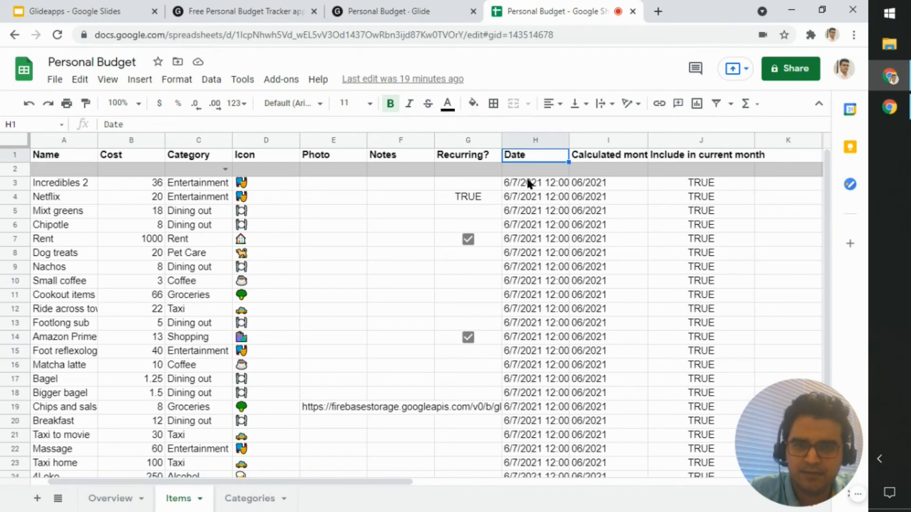
pyautogui.click(525, 168)
pyautogui.click(524, 186)
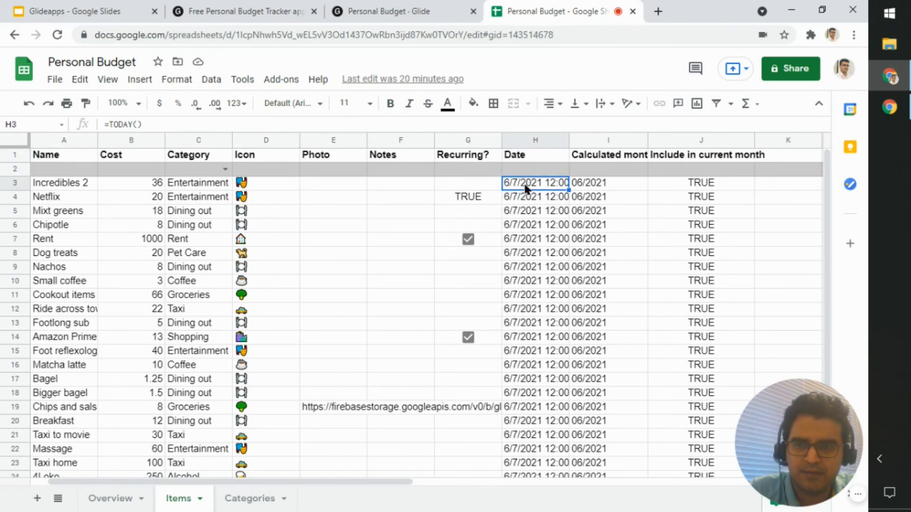
pyautogui.click(530, 203)
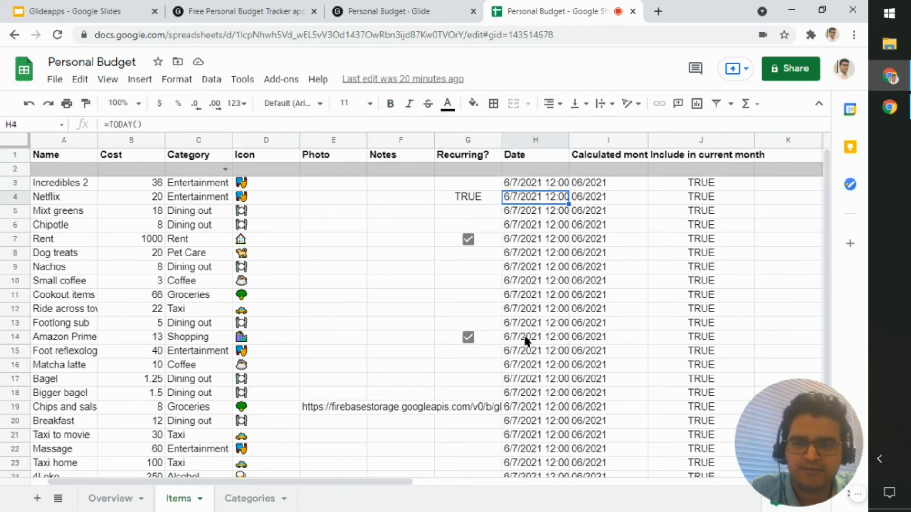
pyautogui.click(308, 476)
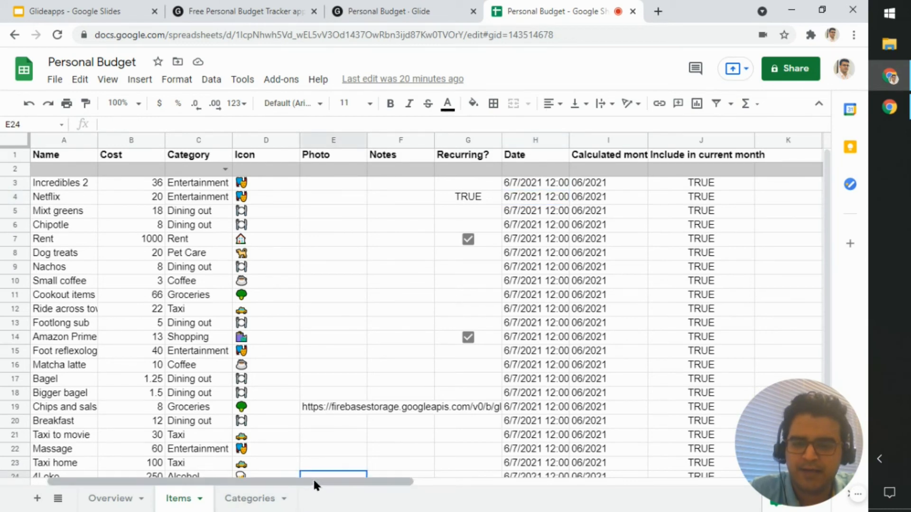
pyautogui.moveTo(312, 481); pyautogui.dragTo(351, 484)
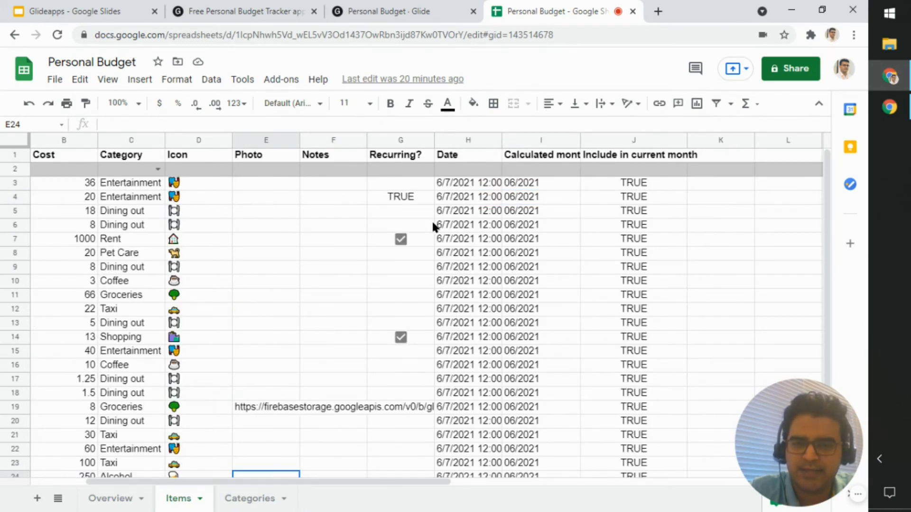
pyautogui.click(453, 186)
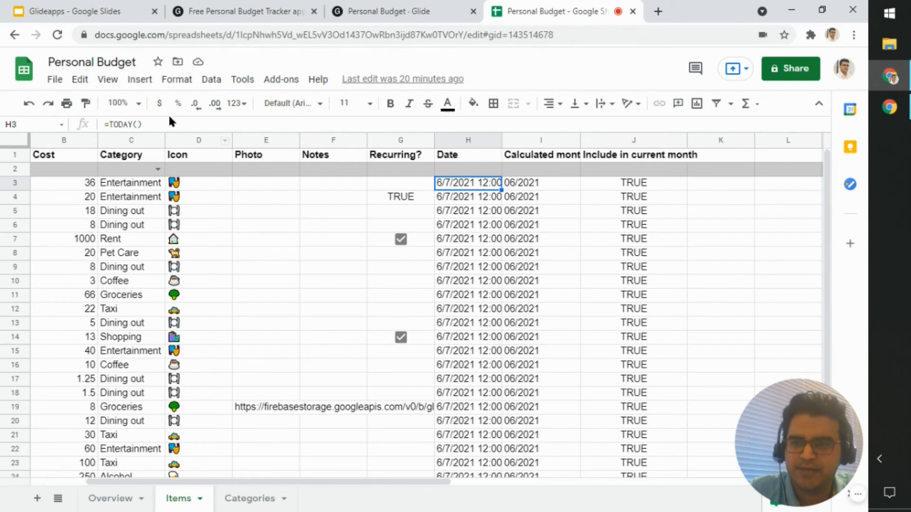
pyautogui.moveTo(164, 124); pyautogui.dragTo(88, 122)
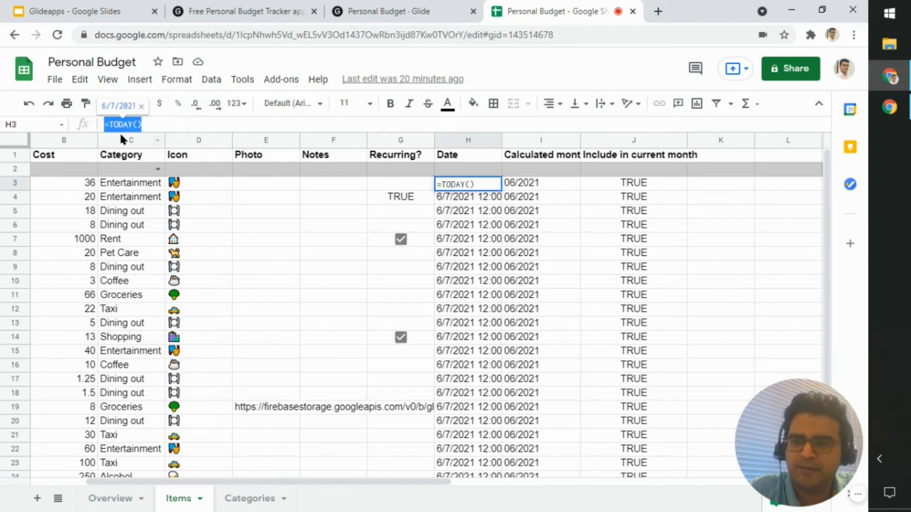
# Step: Review the Calculated month array formula in I2 of the Items sheet without changing it, and check the first item's value in that column
pyautogui.click(531, 188)
pyautogui.click(531, 171)
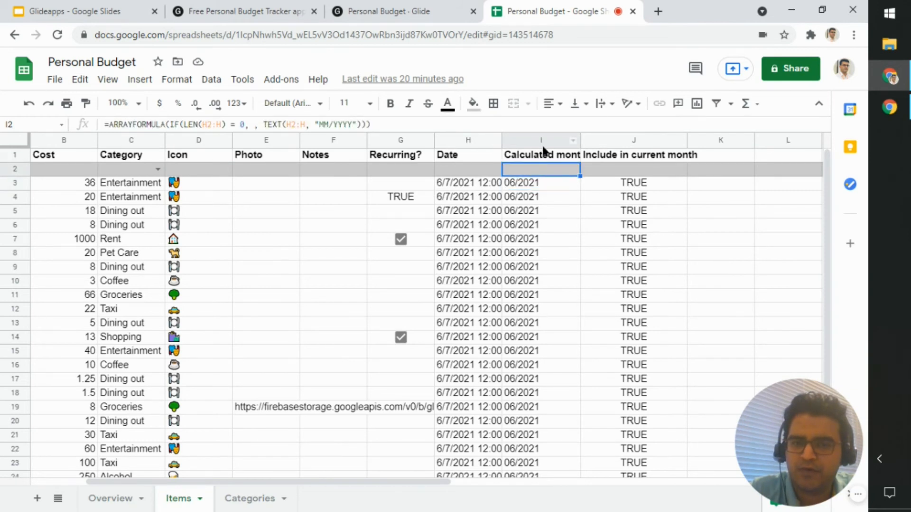
pyautogui.click(546, 156)
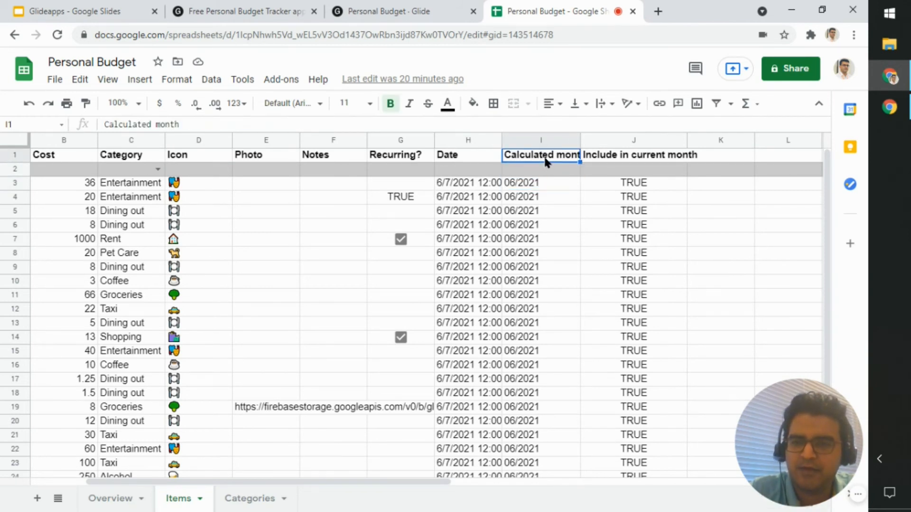
pyautogui.click(520, 168)
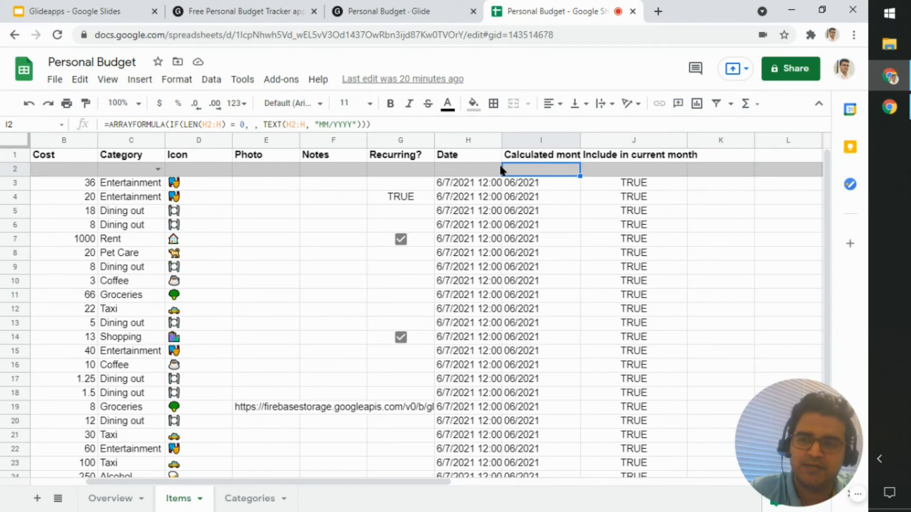
pyautogui.moveTo(183, 124); pyautogui.dragTo(378, 129)
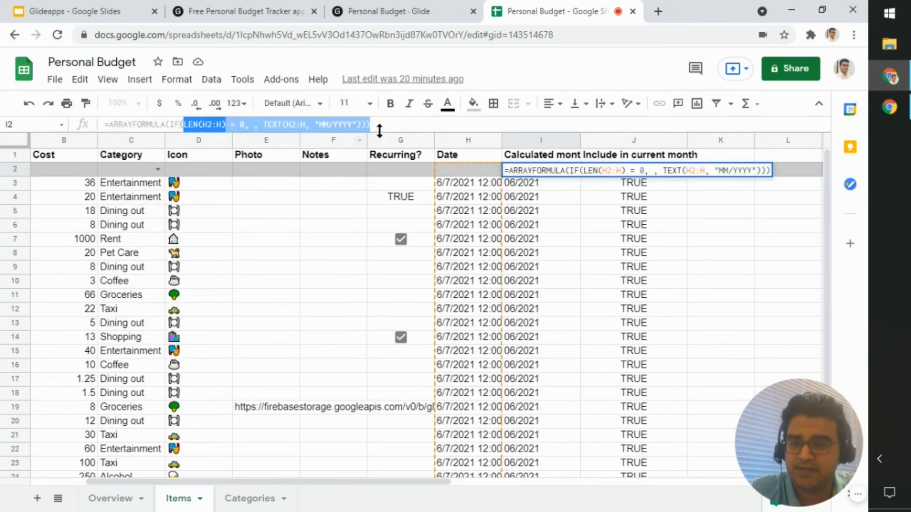
pyautogui.click(560, 198)
pyautogui.click(540, 182)
pyautogui.press('Escape')
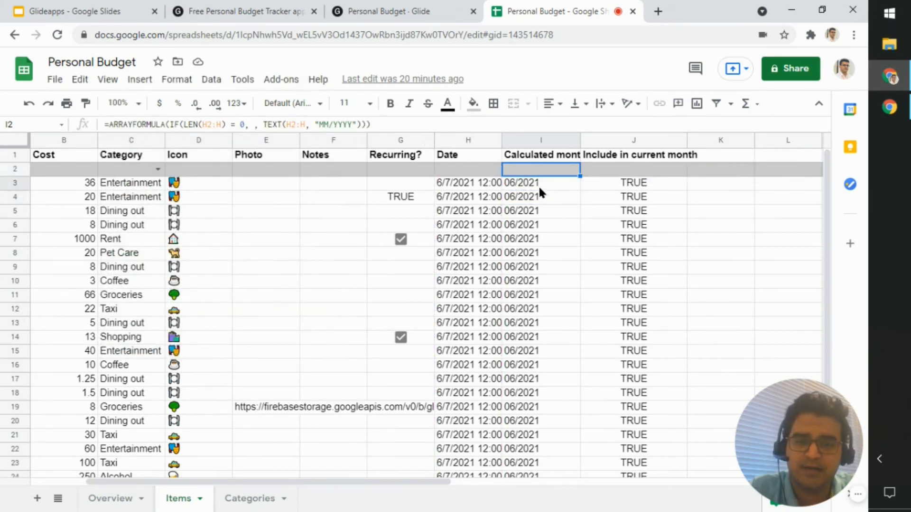
pyautogui.click(543, 185)
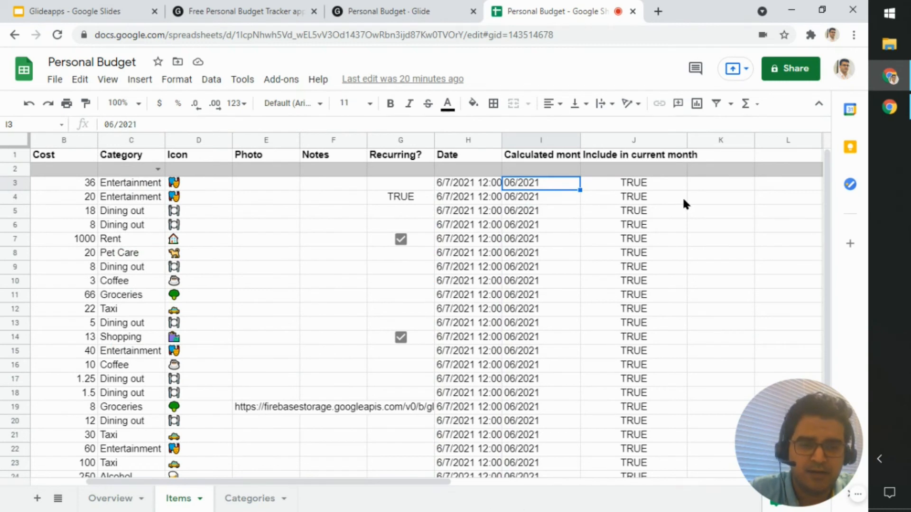
# Step: Review the Include in current month array formula in J2 and its references to the Recurring? and Calculated month columns, keeping it unchanged
pyautogui.click(646, 171)
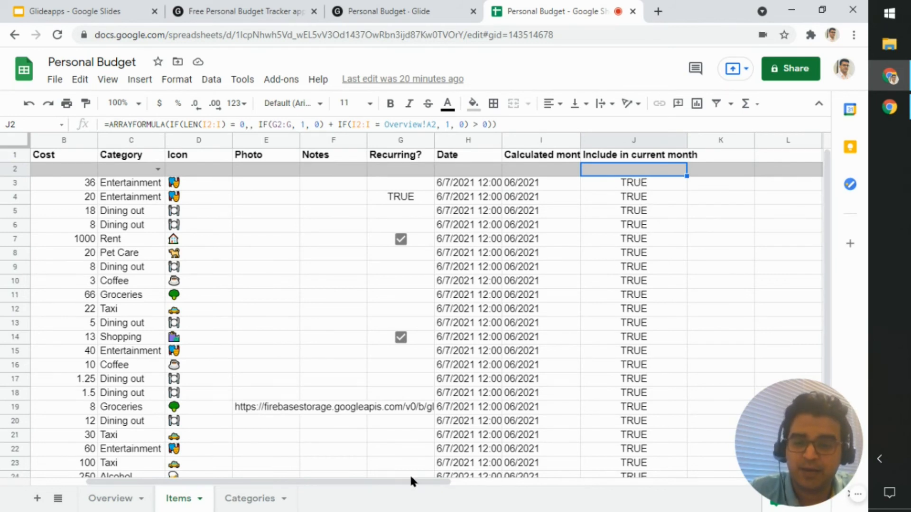
pyautogui.moveTo(410, 477); pyautogui.dragTo(526, 482)
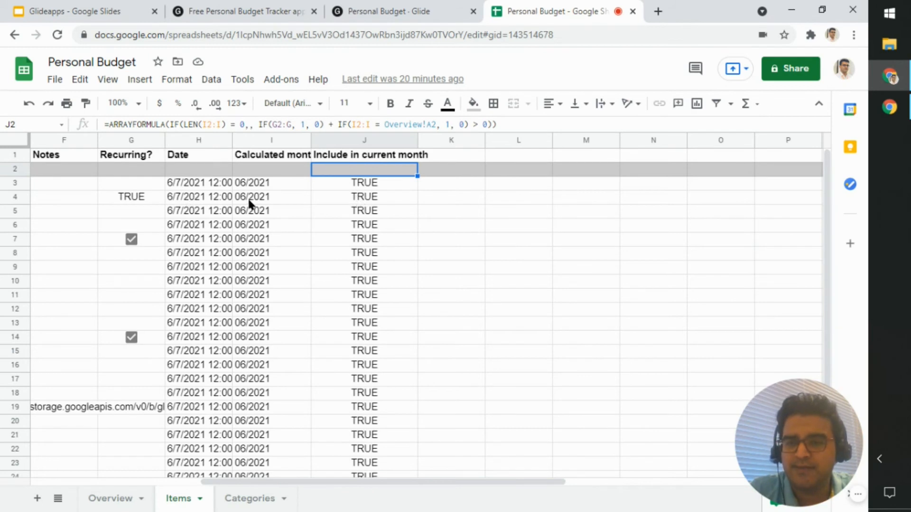
pyautogui.press('Down')
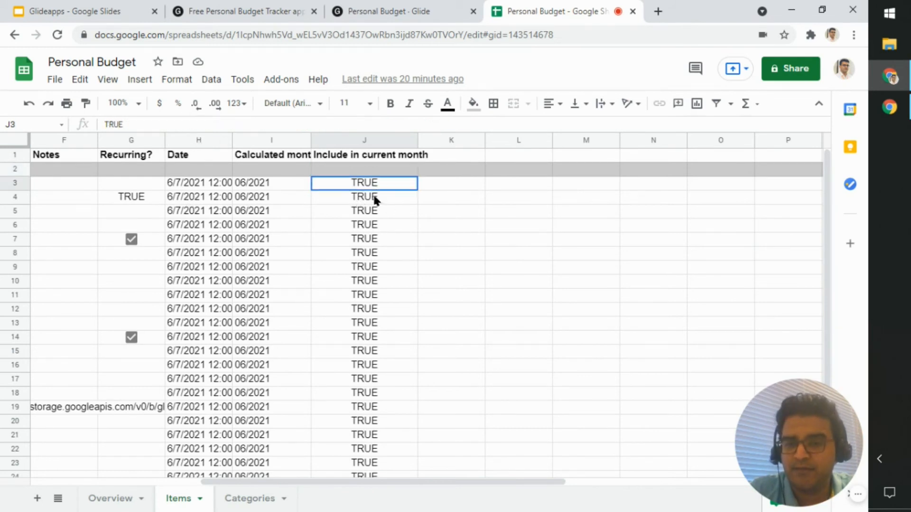
pyautogui.moveTo(375, 197); pyautogui.dragTo(377, 455)
pyautogui.click(350, 163)
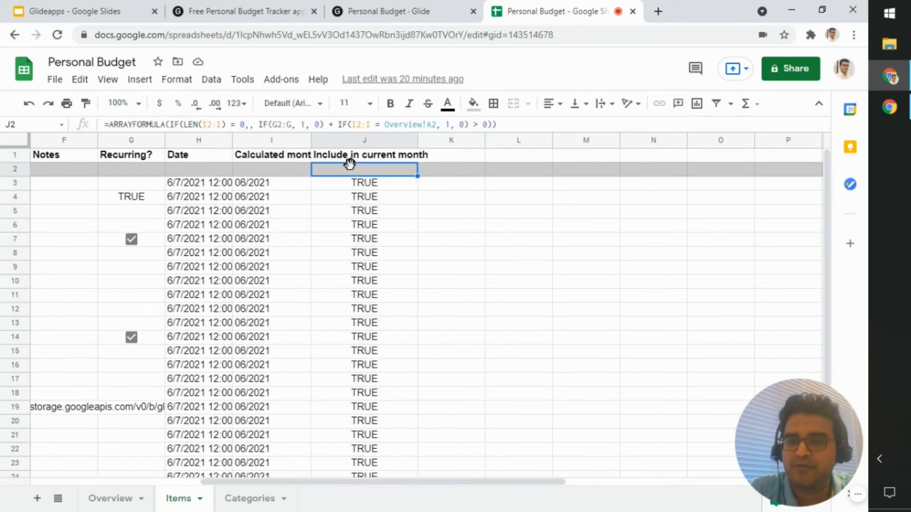
pyautogui.click(462, 124)
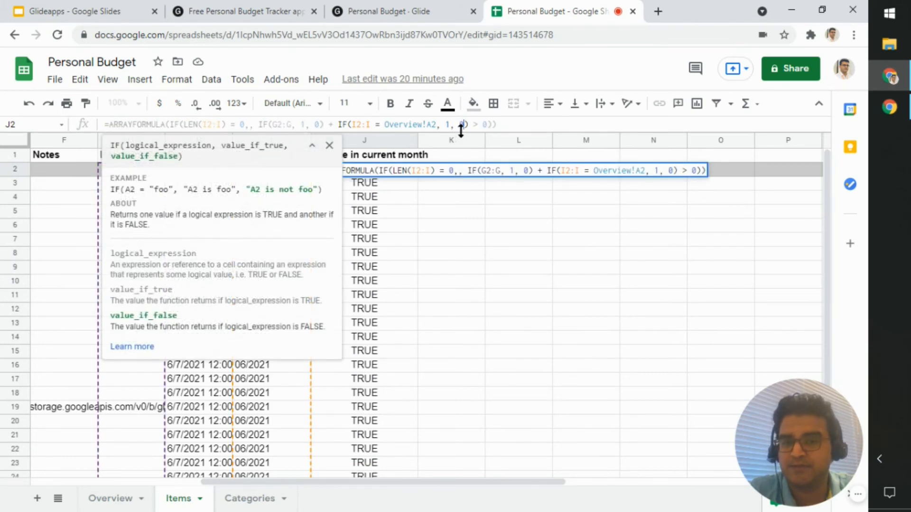
pyautogui.click(497, 124)
pyautogui.moveTo(467, 482); pyautogui.dragTo(346, 481)
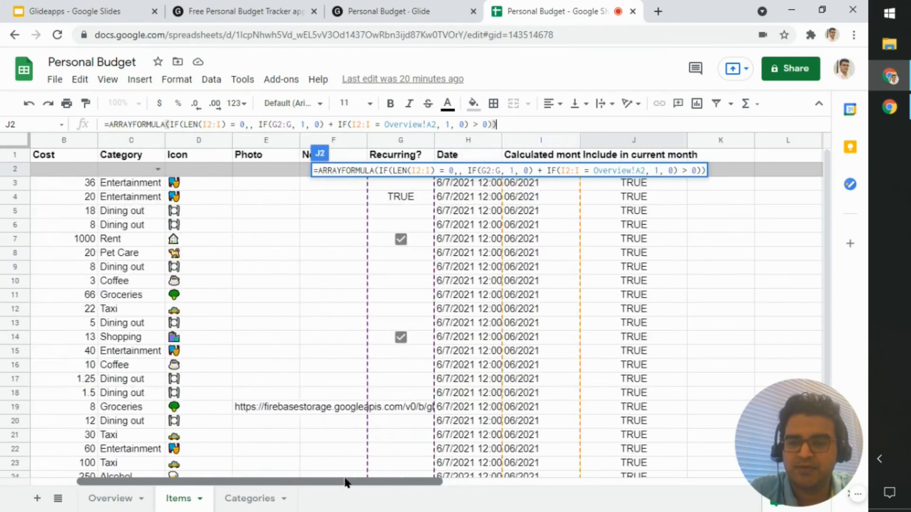
pyautogui.click(488, 294)
# Step: Check the Include in current month values down the Items sheet and select J3:J22
pyautogui.scroll(-2, 521, 289)
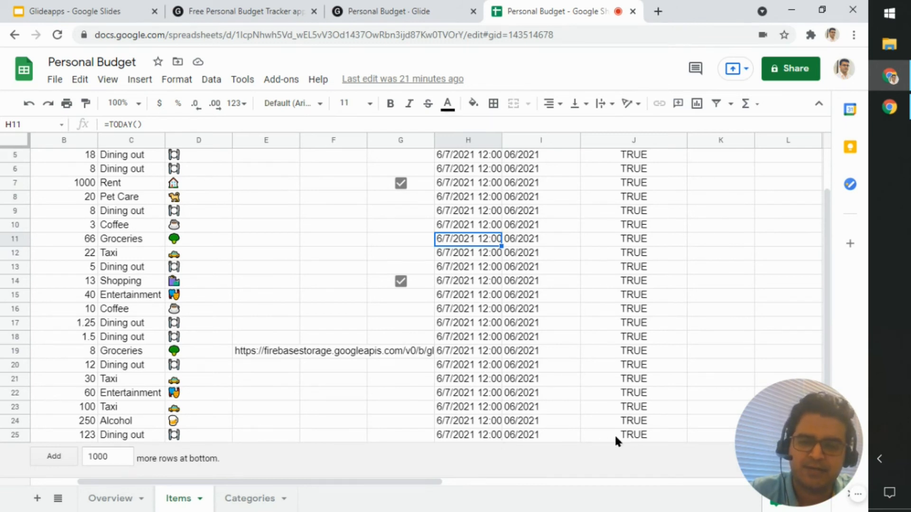
pyautogui.scroll(2, 628, 432)
pyautogui.click(628, 239)
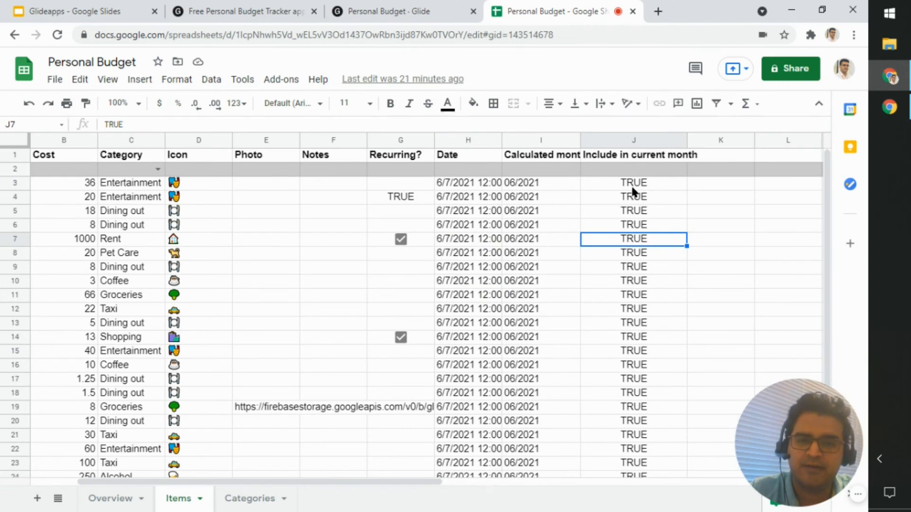
pyautogui.moveTo(632, 185); pyautogui.dragTo(638, 459)
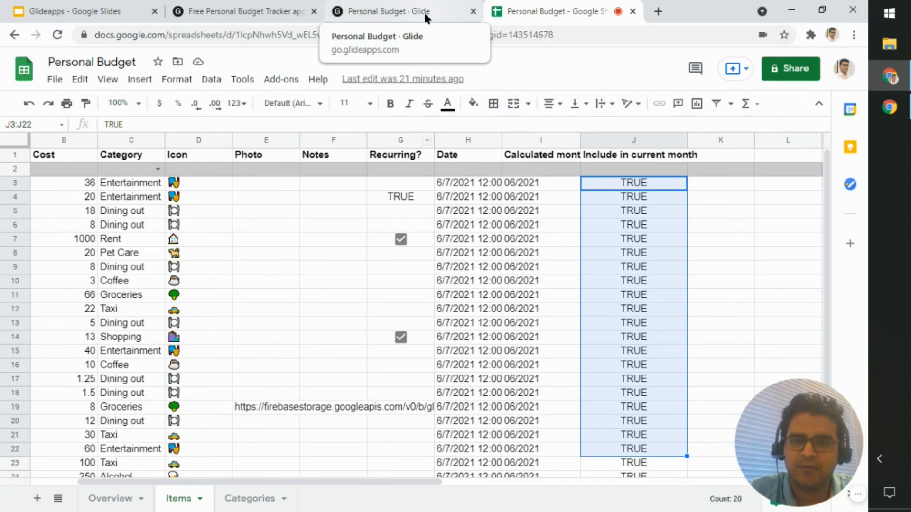
# Step: Switch to Glide's data editor and check the Date and Include in current month columns of the Items table
pyautogui.click(424, 14)
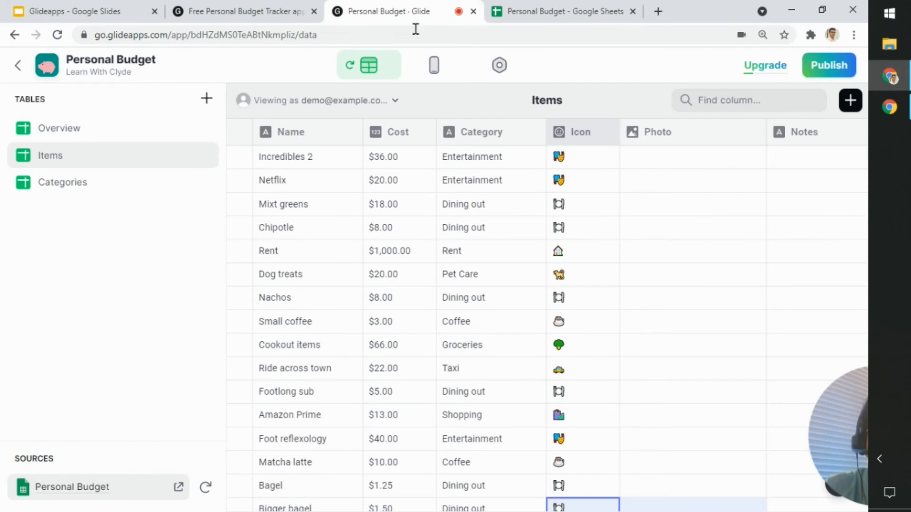
pyautogui.moveTo(793, 433); pyautogui.dragTo(163, 433)
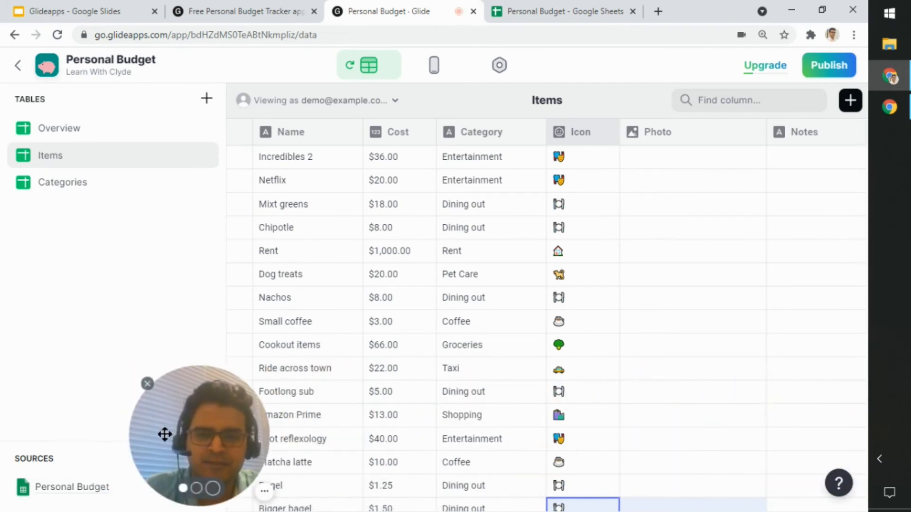
pyautogui.click(659, 349)
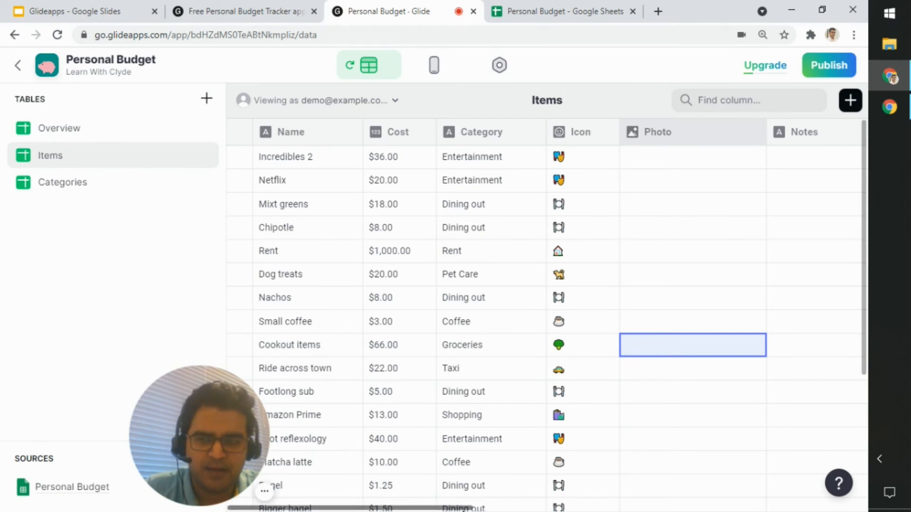
pyautogui.moveTo(466, 509); pyautogui.dragTo(700, 506)
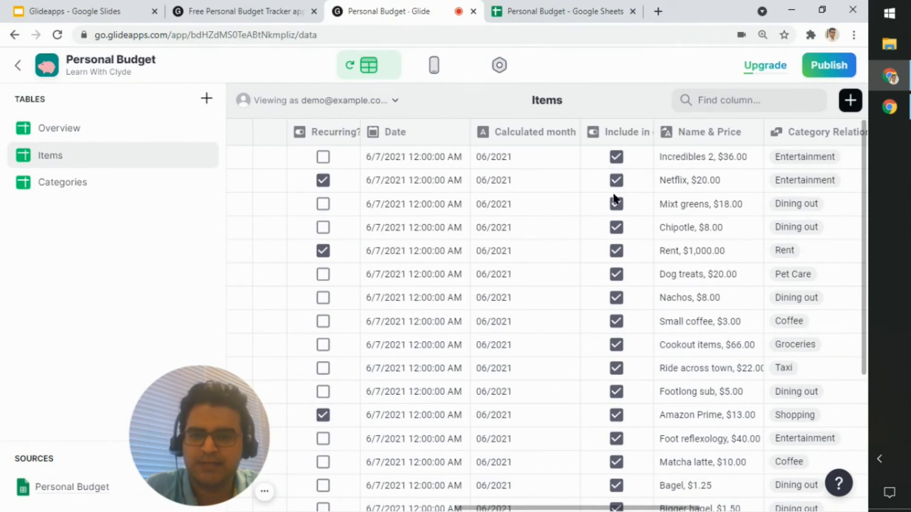
# Step: Set the Date of the Incredibles 2 item in the Items table to 5/7/2021, keeping the 12:00:00 AM time
pyautogui.click(381, 158)
pyautogui.click(381, 158)
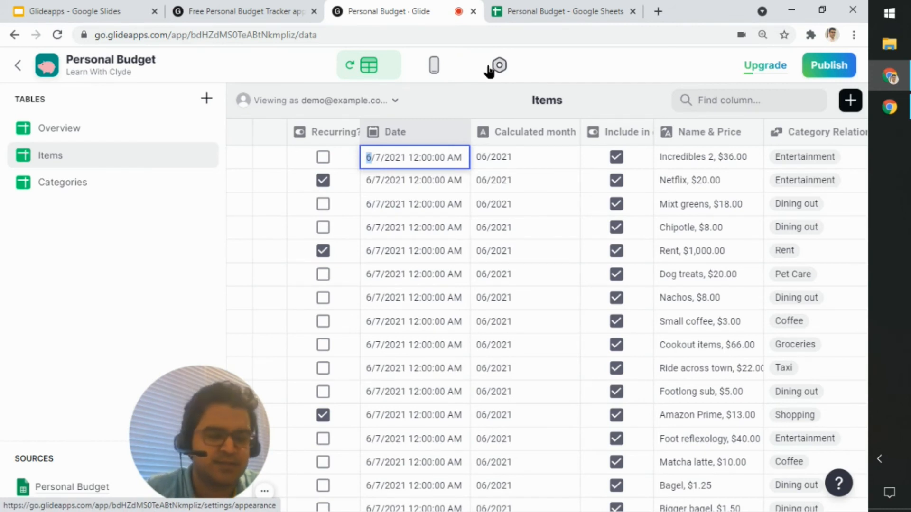
pyautogui.hotkey('shift', 'Left')
pyautogui.hotkey('shift', 'Right')
pyautogui.write('5')
pyautogui.press('Return')
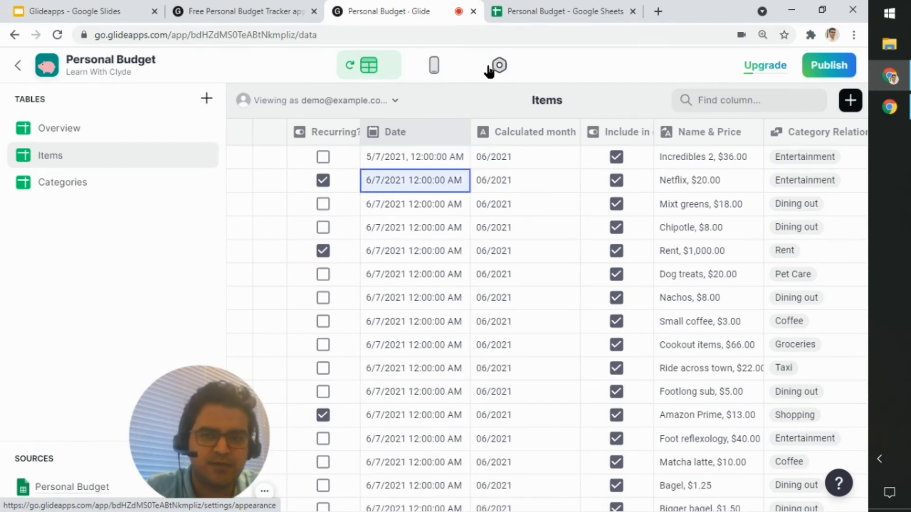
# Step: Check how the Incredibles 2 row's Calculated month, Include in current month and Include Category values respond to its date
pyautogui.press('Right')
pyautogui.press('Up')
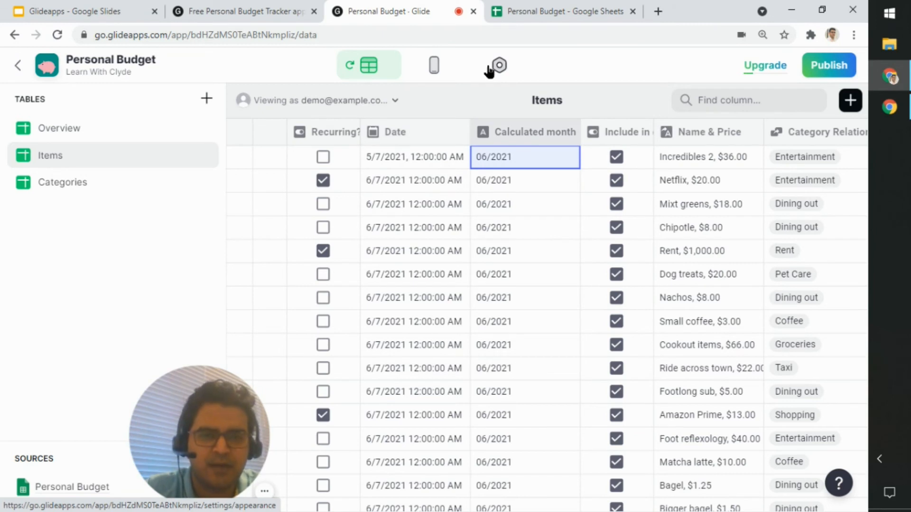
pyautogui.click(499, 173)
pyautogui.click(417, 158)
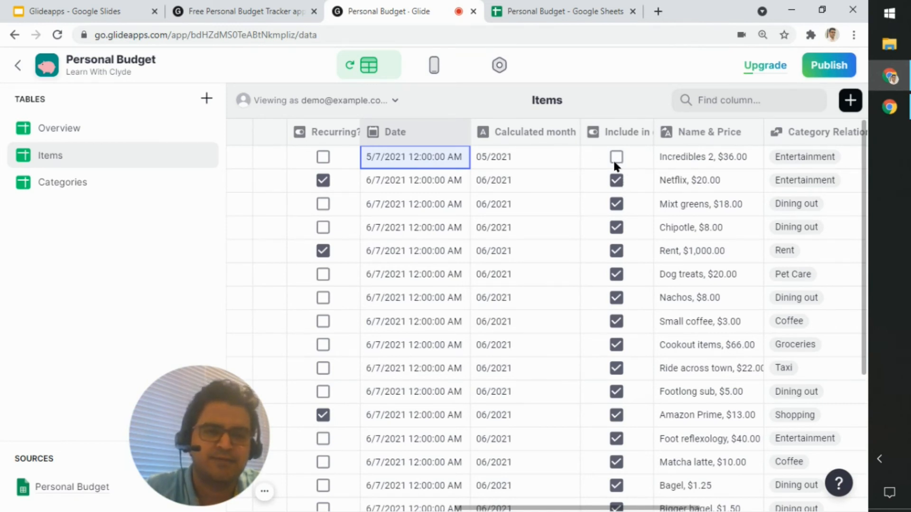
pyautogui.click(596, 506)
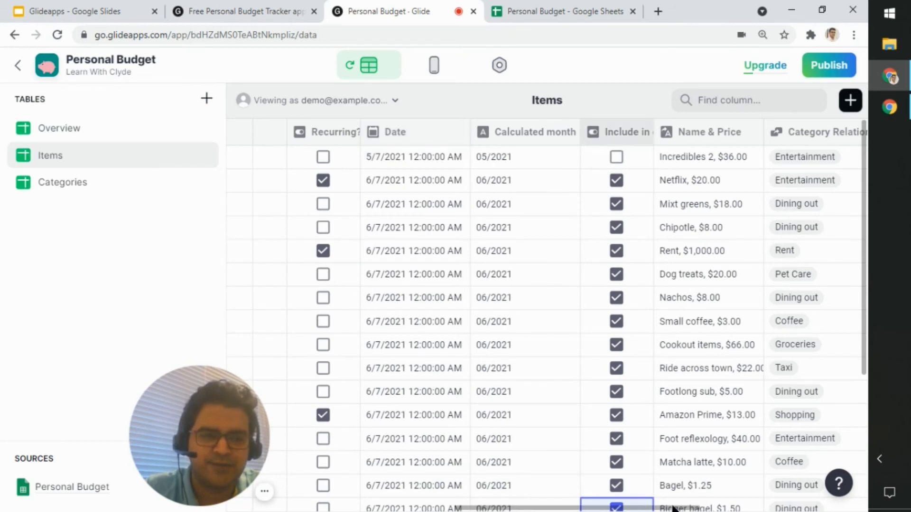
pyautogui.moveTo(574, 504); pyautogui.dragTo(835, 506)
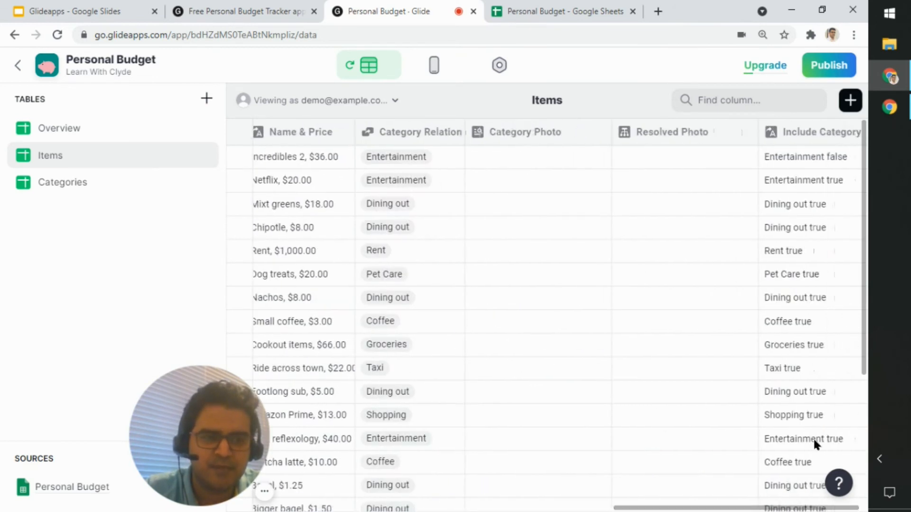
pyautogui.click(815, 154)
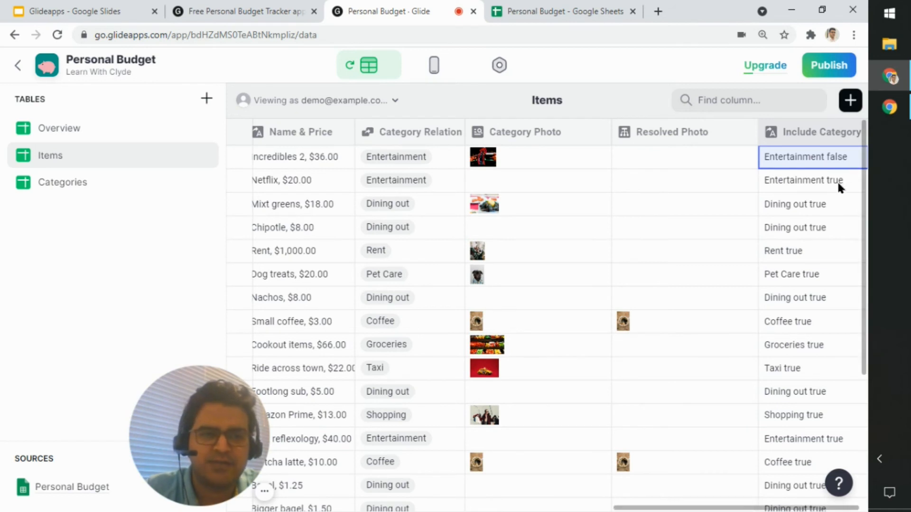
# Step: Check the month's spending in the Overview table and in the Home screen preview
pyautogui.click(71, 136)
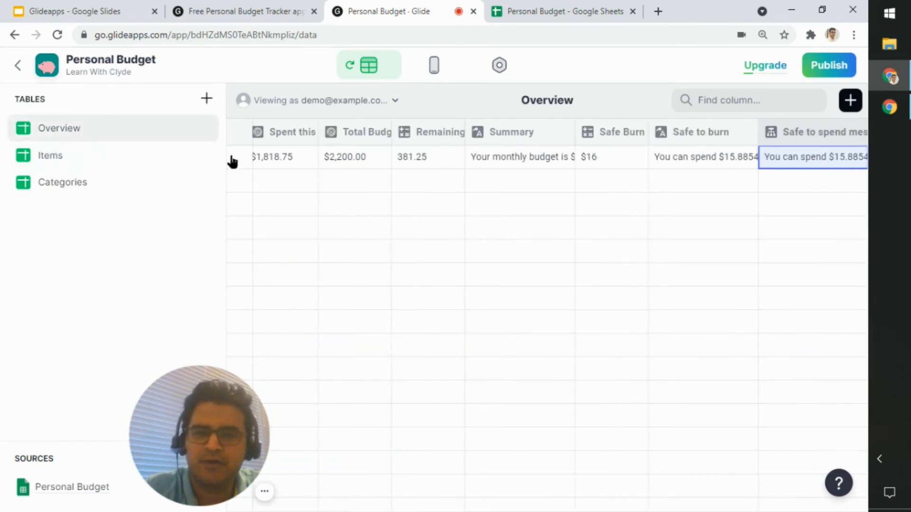
pyautogui.click(578, 210)
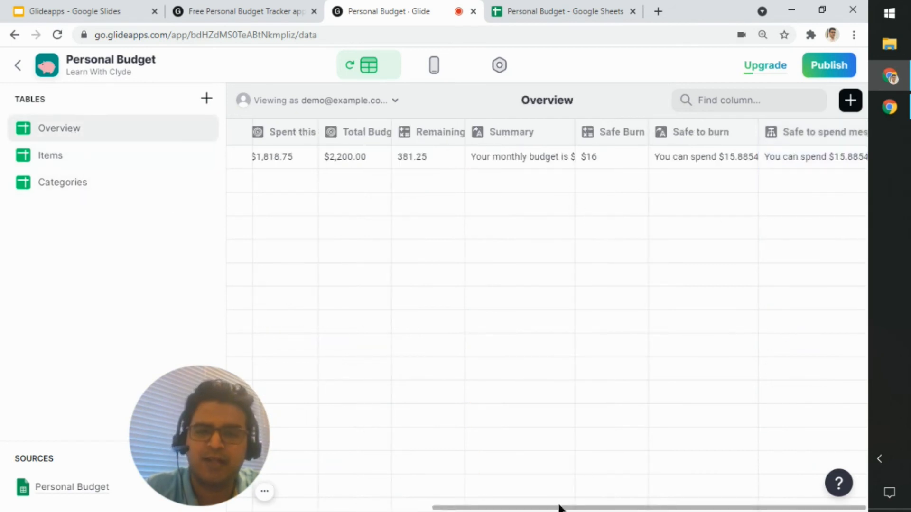
pyautogui.click(431, 66)
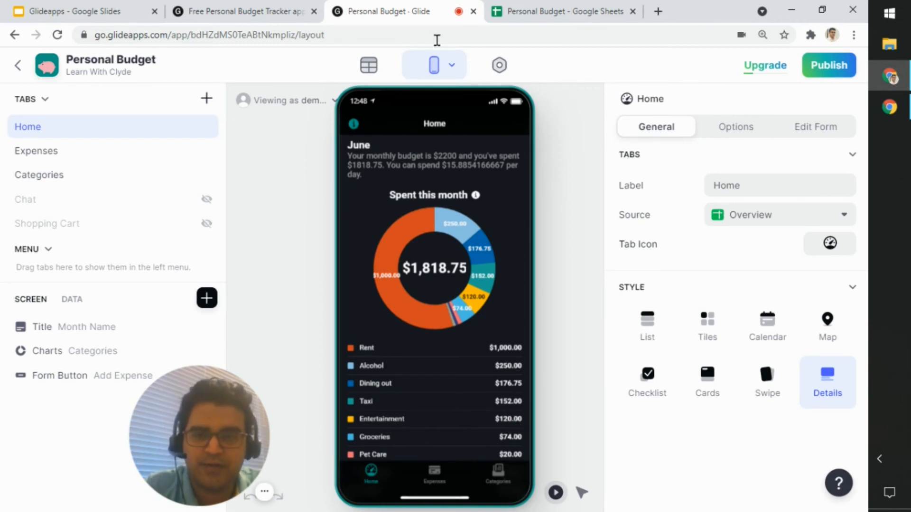
# Step: Set the Date of the Incredibles 2 item in the Items table back to 6/7/2021
pyautogui.click(373, 72)
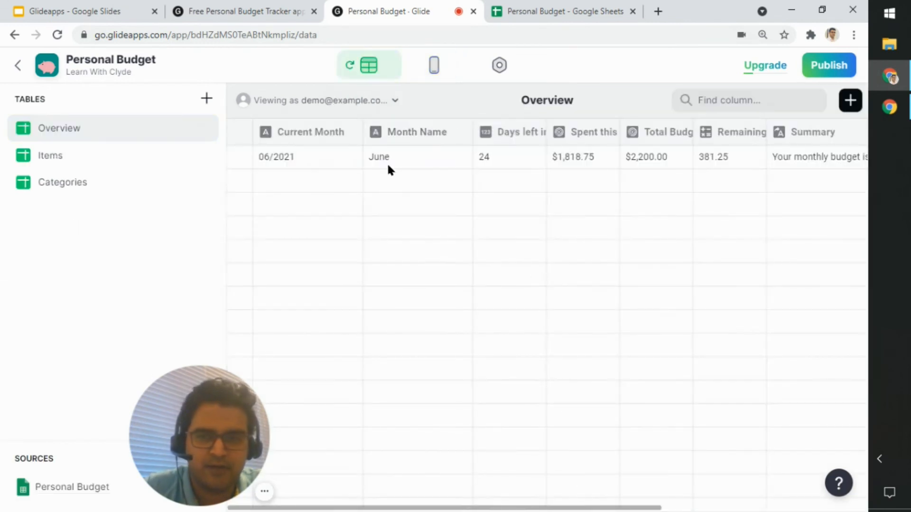
pyautogui.click(49, 167)
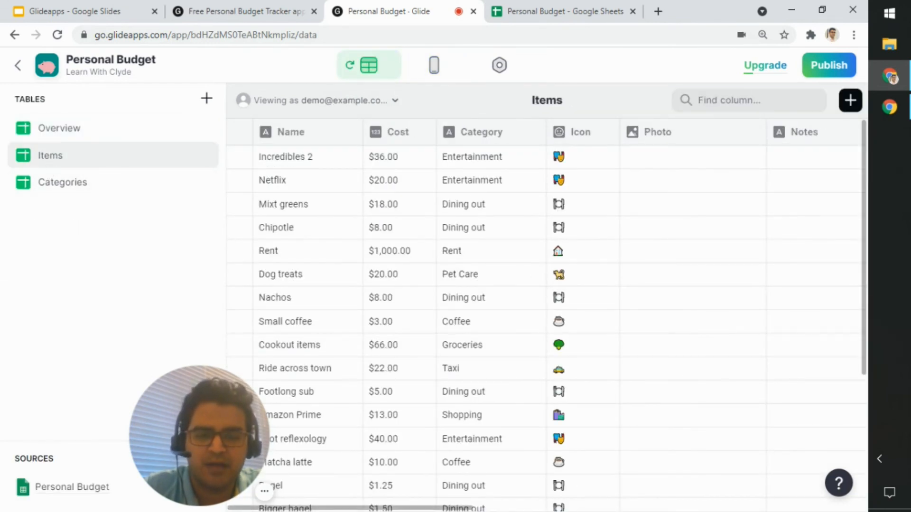
pyautogui.moveTo(465, 509); pyautogui.dragTo(684, 509)
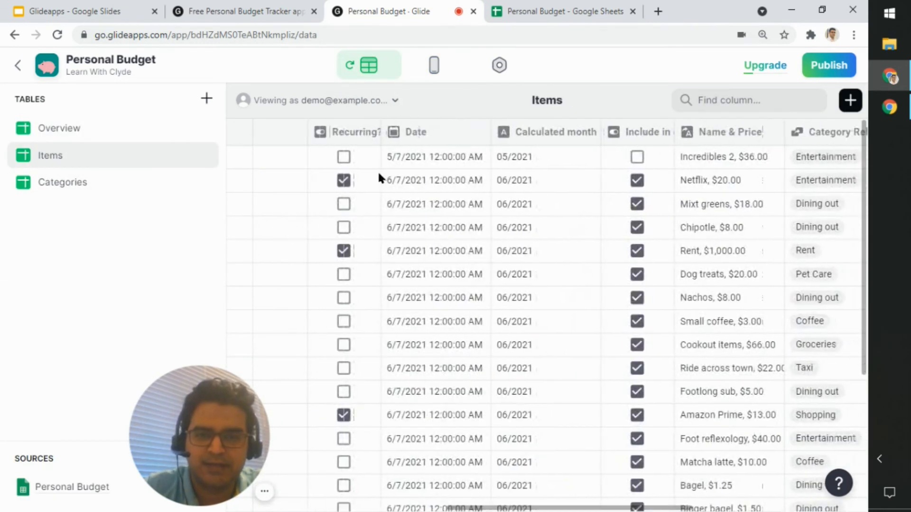
pyautogui.click(388, 156)
pyautogui.click(388, 157)
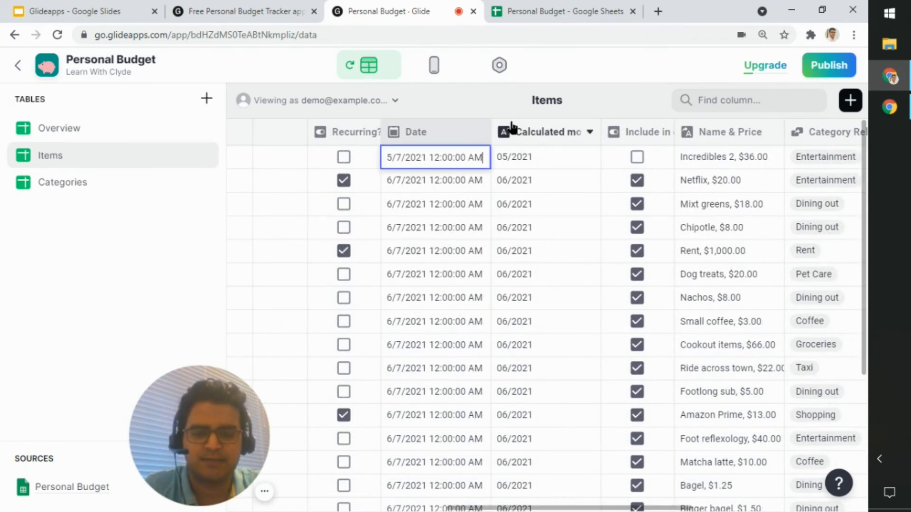
pyautogui.press('Delete')
pyautogui.write('6')
pyautogui.press('Return')
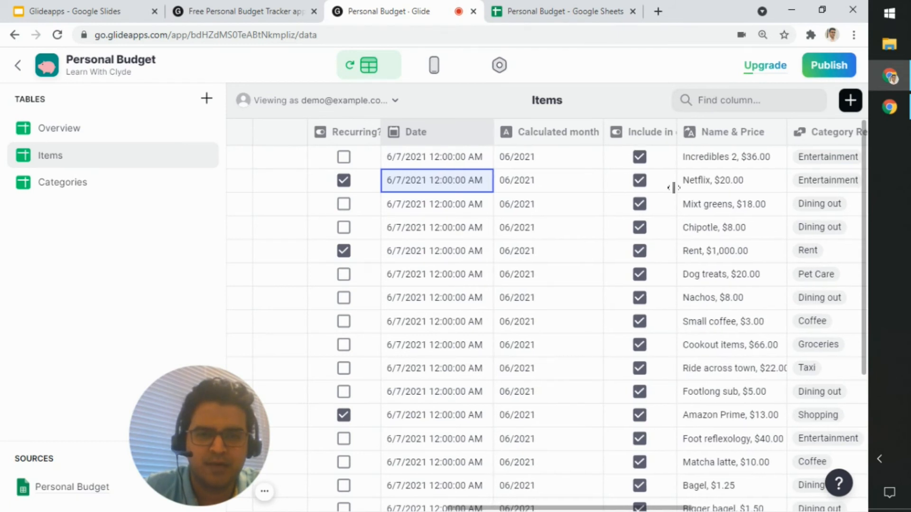
# Step: Compare the Home screen's monthly spending summary with the Overview table's figures after the date is restored
pyautogui.click(433, 67)
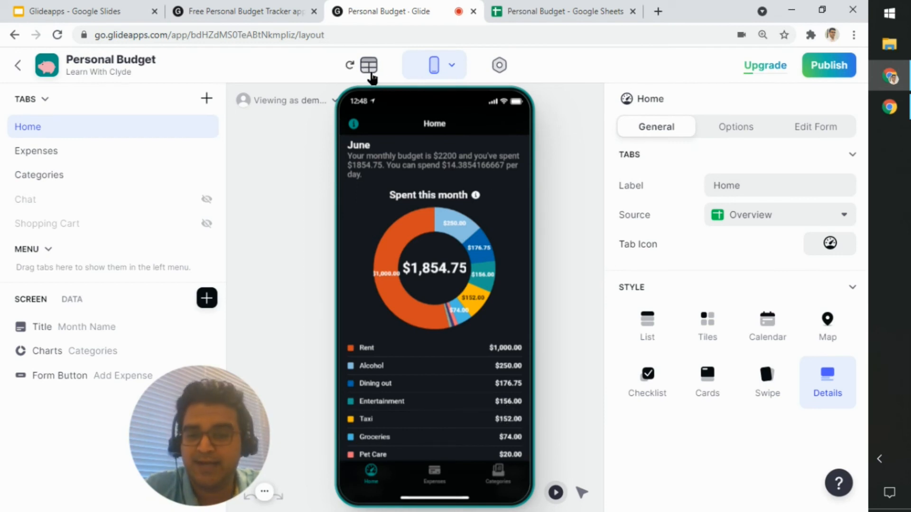
pyautogui.click(372, 75)
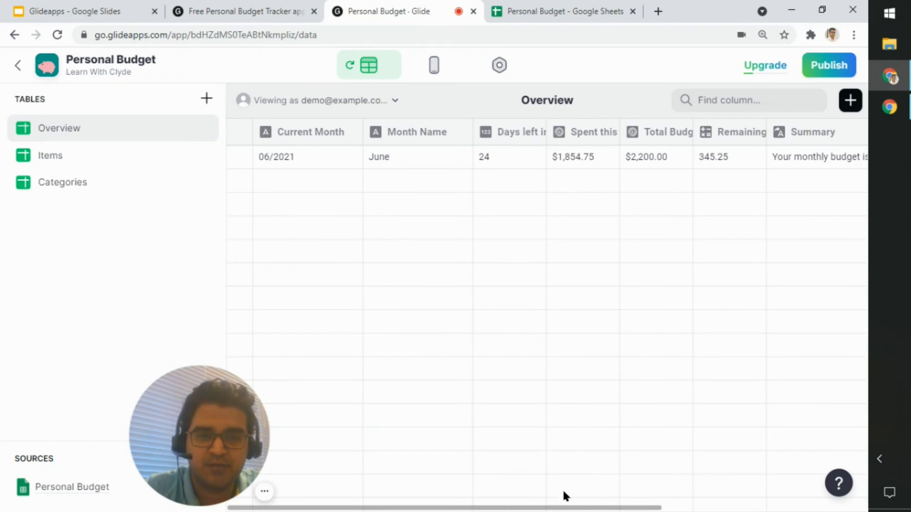
pyautogui.click(433, 72)
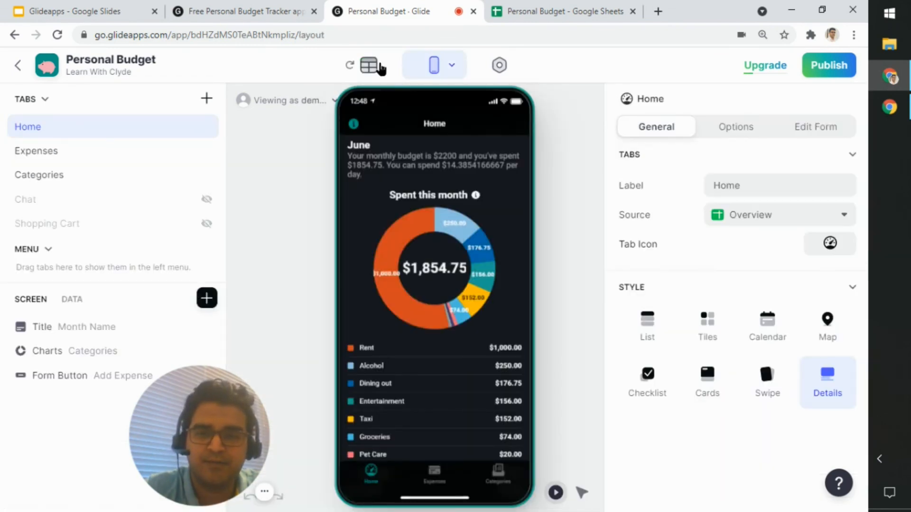
# Step: Trace the Incredibles 2 item in the Items table from its Date through Include in current month to its Include Category value
pyautogui.click(375, 68)
pyautogui.click(116, 153)
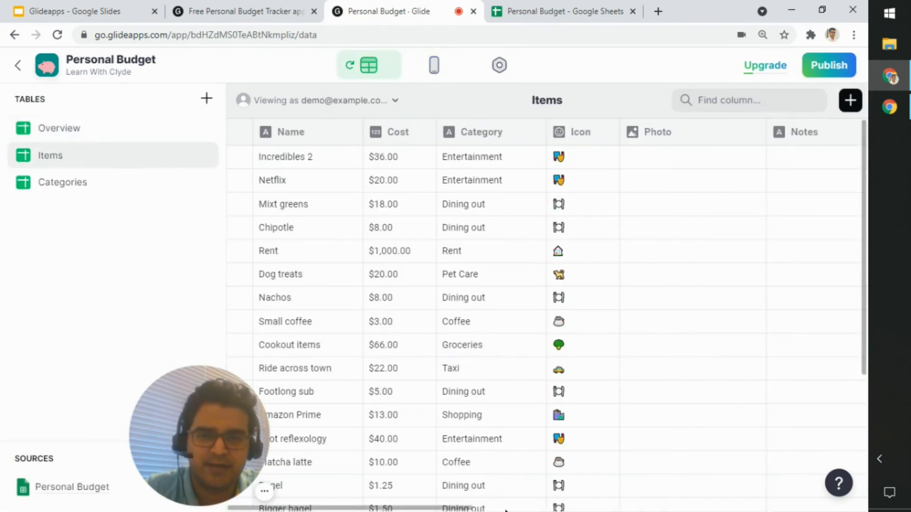
pyautogui.click(470, 508)
pyautogui.moveTo(470, 508); pyautogui.dragTo(718, 461)
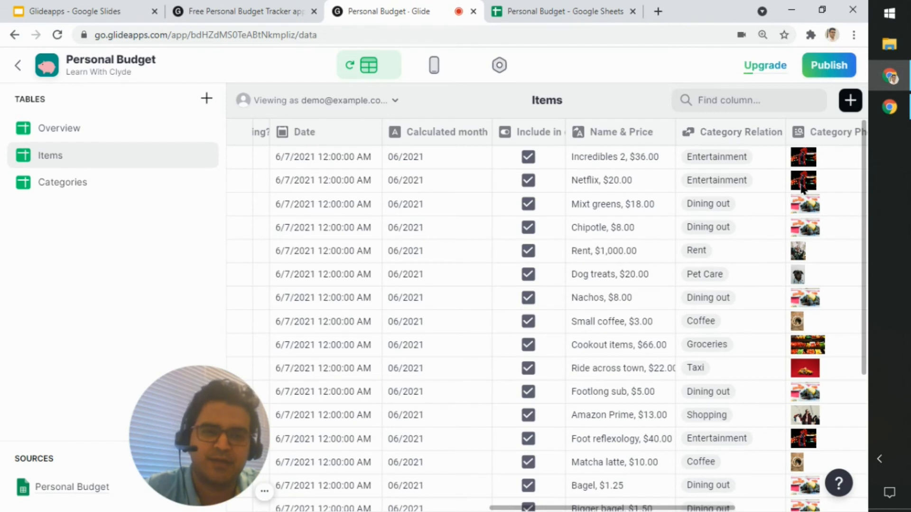
pyautogui.click(314, 160)
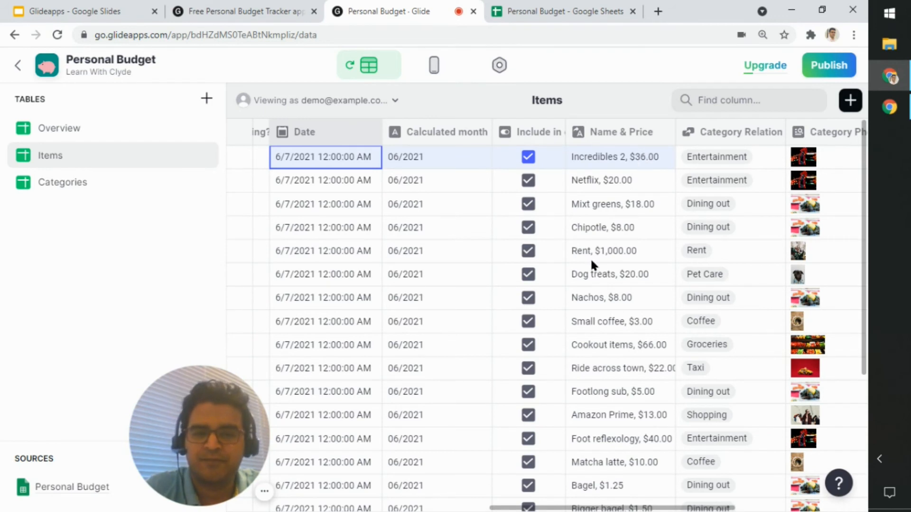
pyautogui.click(561, 504)
pyautogui.click(291, 160)
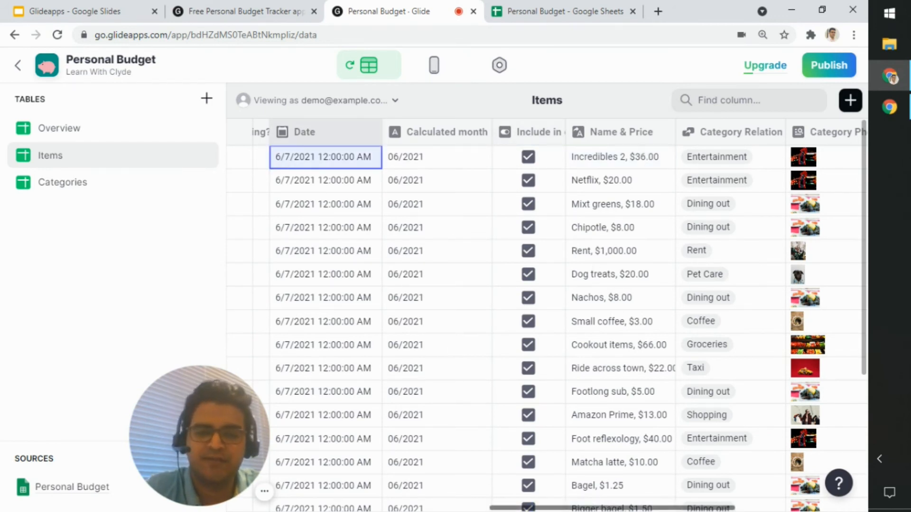
pyautogui.moveTo(589, 509); pyautogui.dragTo(713, 509)
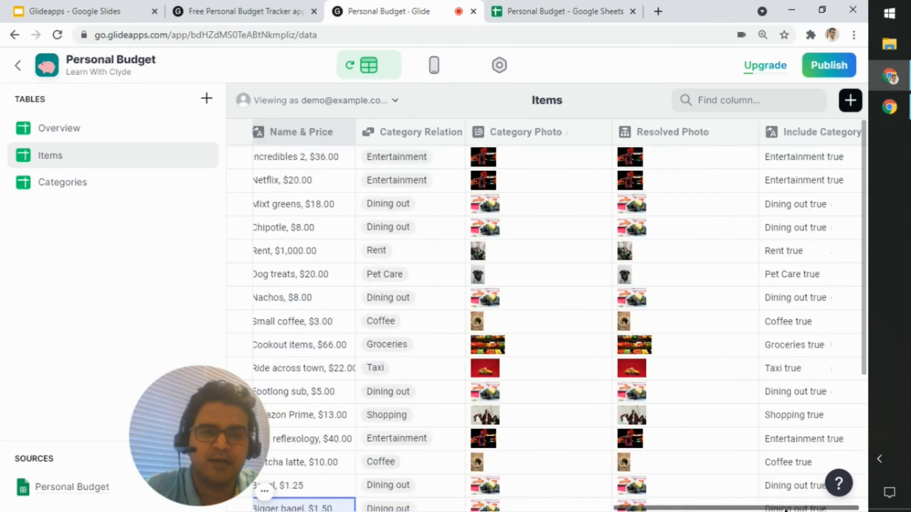
pyautogui.click(813, 167)
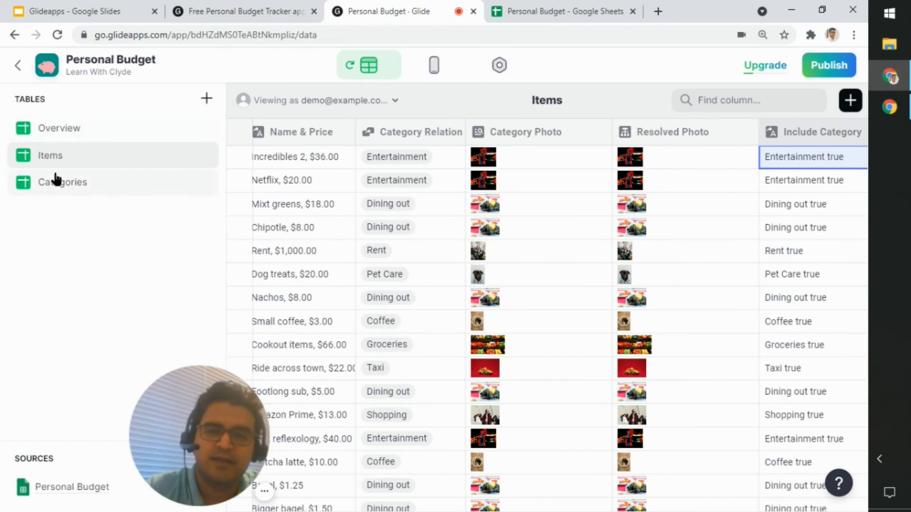
# Step: Examine the Include Category column in the Categories table and the Items relation it produces for Entertainment
pyautogui.click(105, 188)
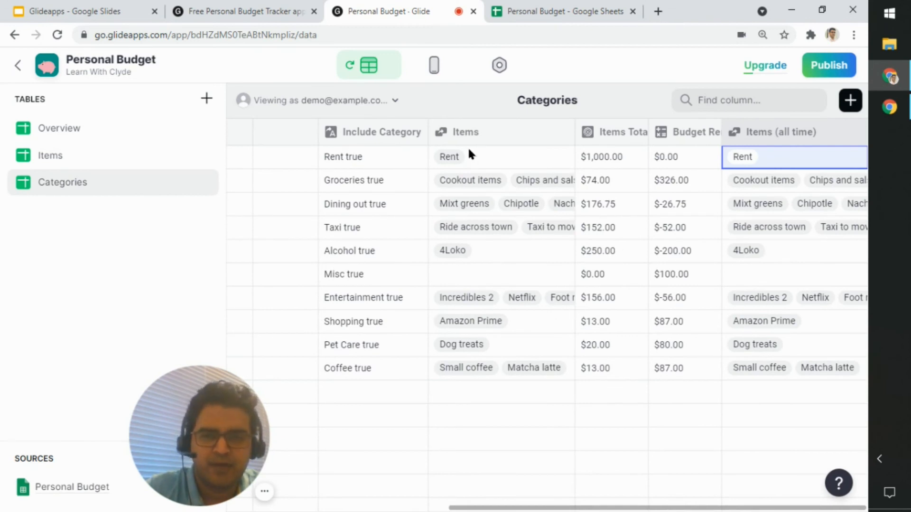
pyautogui.click(789, 256)
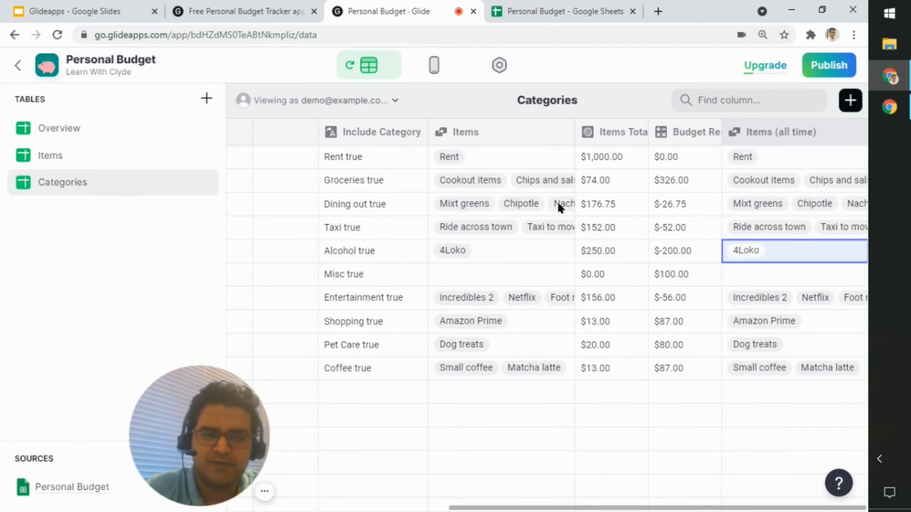
pyautogui.click(368, 132)
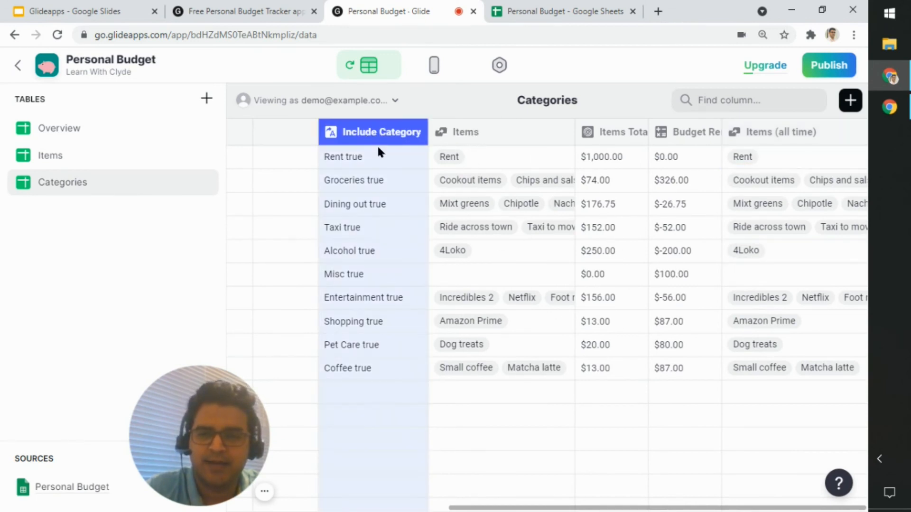
pyautogui.click(394, 299)
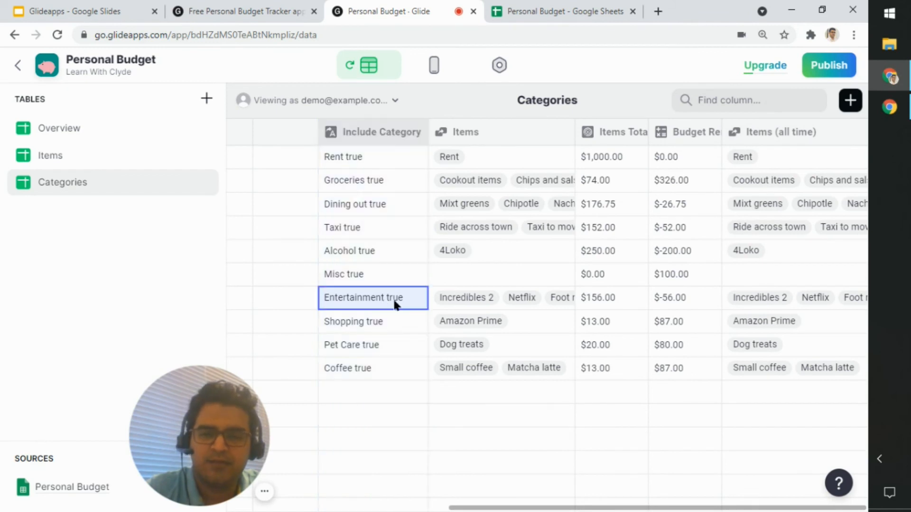
pyautogui.click(494, 295)
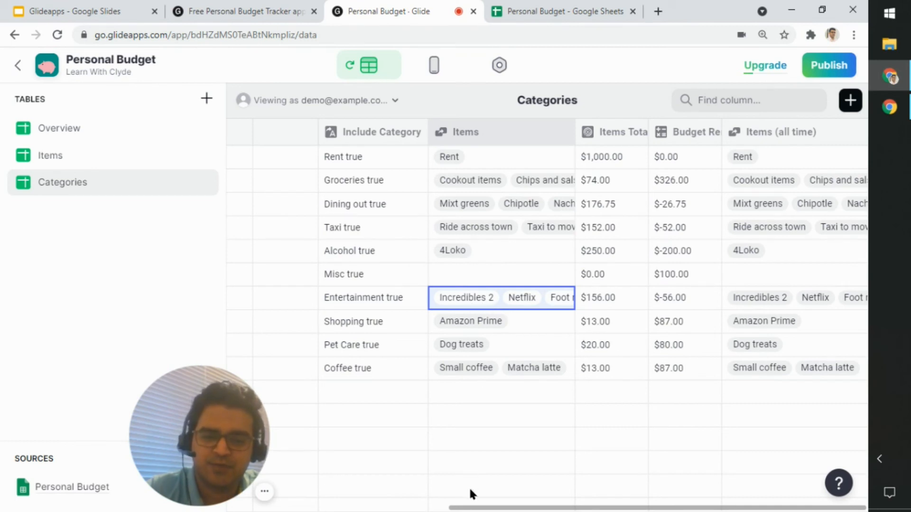
# Step: Review the items total and remaining budget calculated for the Entertainment category
pyautogui.click(481, 507)
pyautogui.click(540, 299)
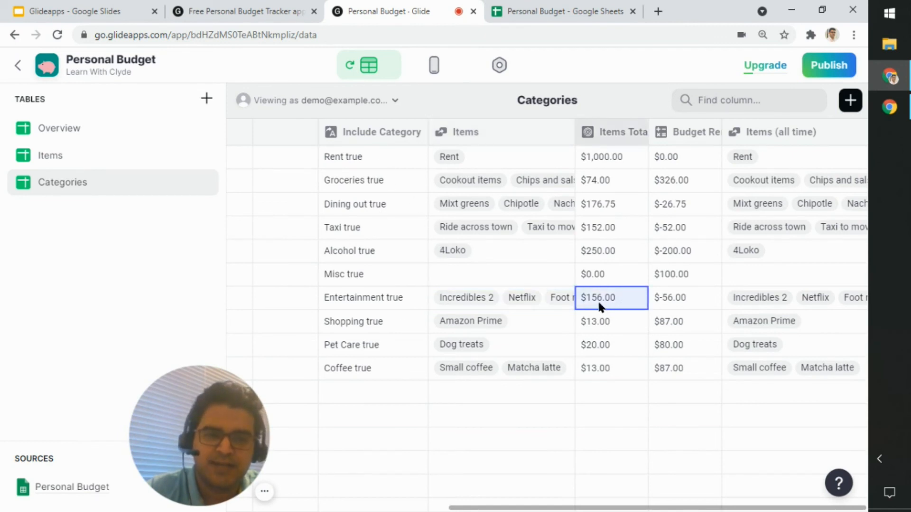
pyautogui.click(655, 302)
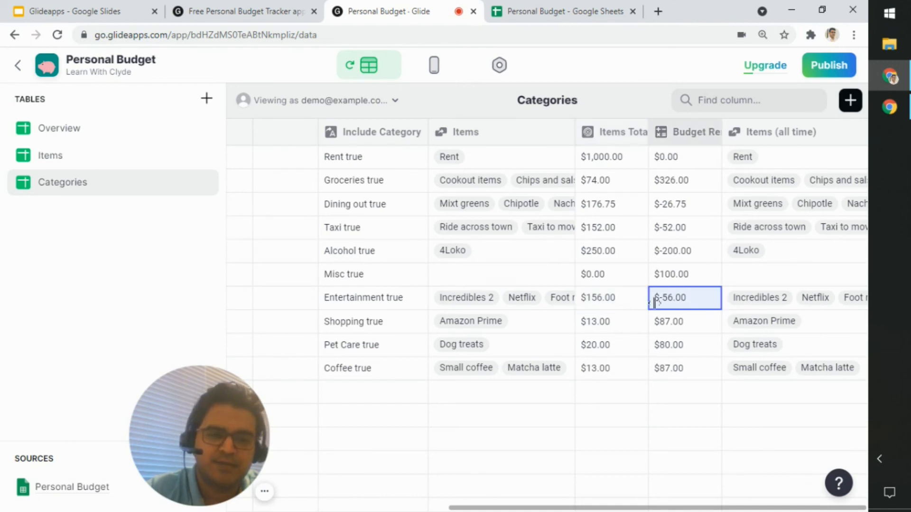
pyautogui.click(619, 302)
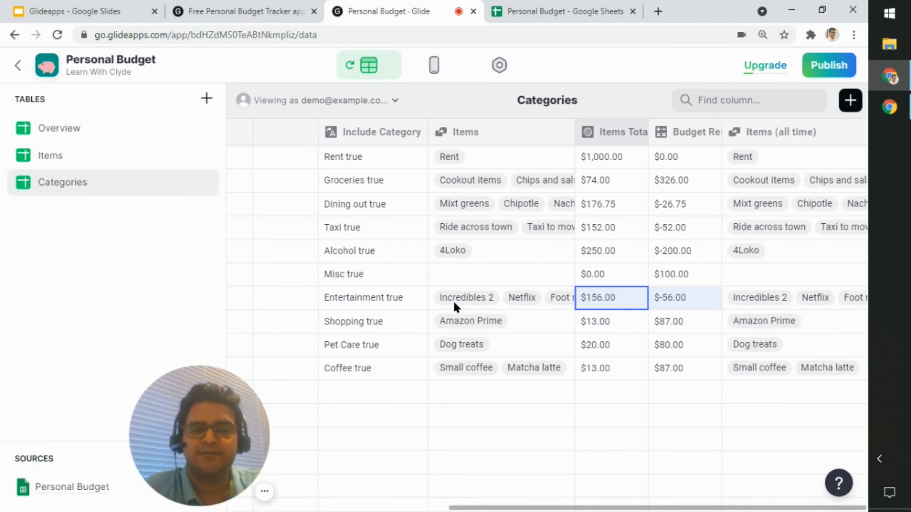
# Step: Check the Overview table's computed columns and how they feed the Home screen's budget summary and chart
pyautogui.click(146, 130)
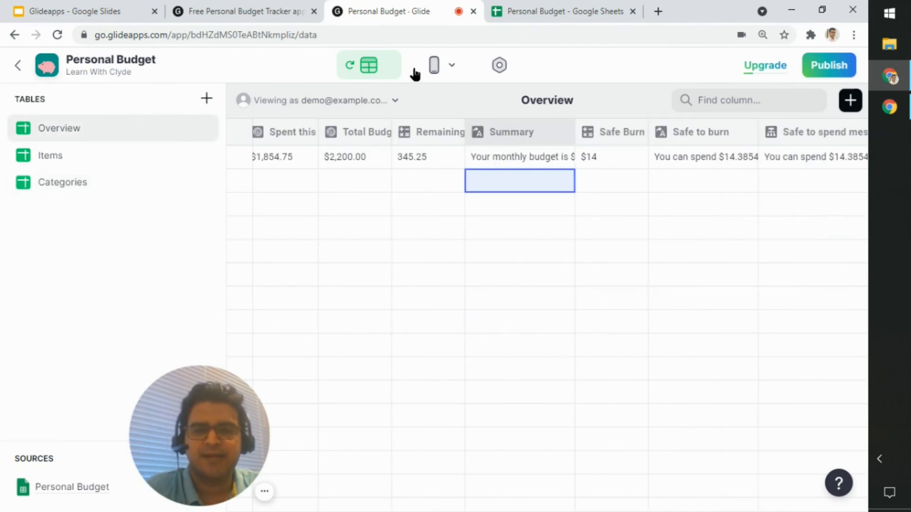
pyautogui.click(433, 71)
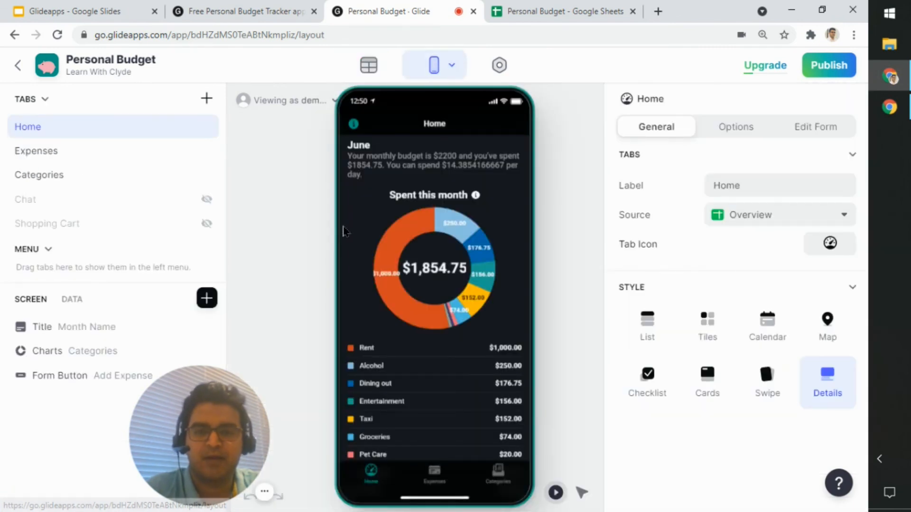
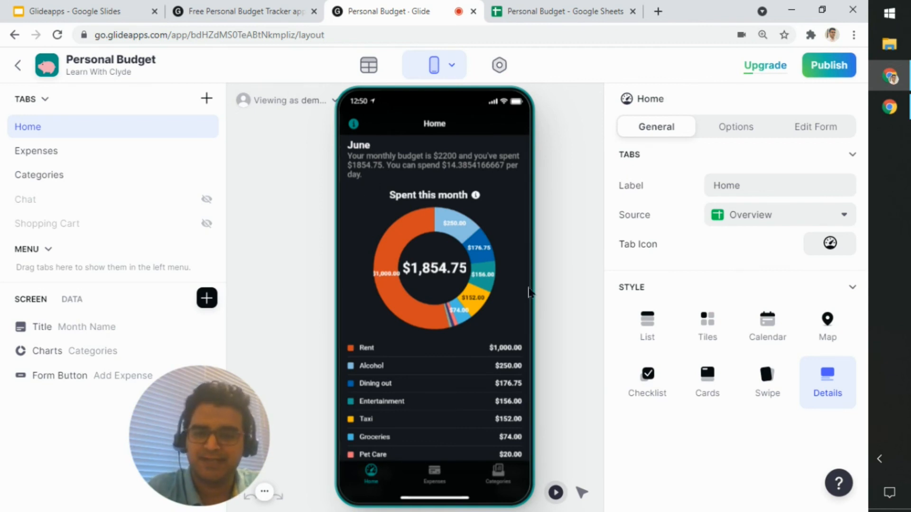
# Step: Review the Home screen preview and open the settings of its Spent this month chart component
pyautogui.scroll(-3, 478, 306)
pyautogui.scroll(3, 478, 307)
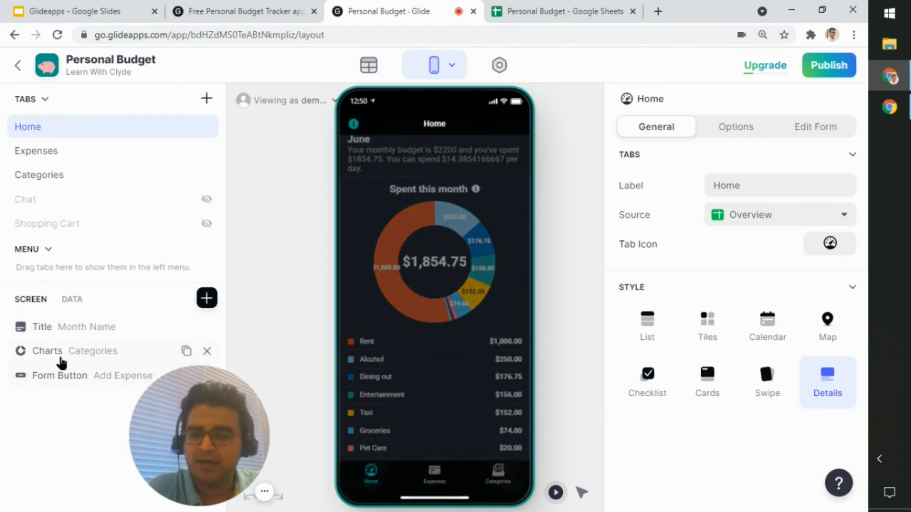
pyautogui.click(110, 359)
pyautogui.moveTo(189, 455); pyautogui.dragTo(555, 456)
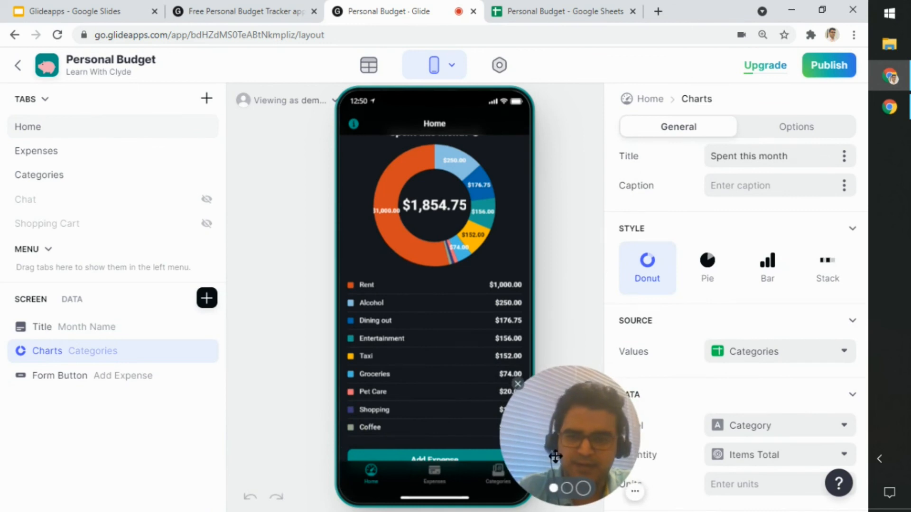
# Step: Browse the components that can be inserted on the Home screen, including the Charts, Pickers and Entry Fields groups, without adding any
pyautogui.click(206, 298)
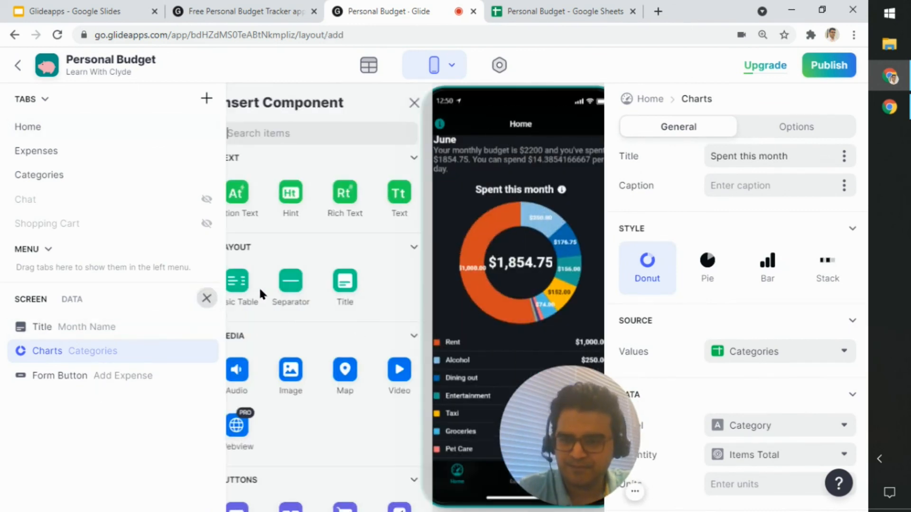
pyautogui.scroll(-10, 396, 249)
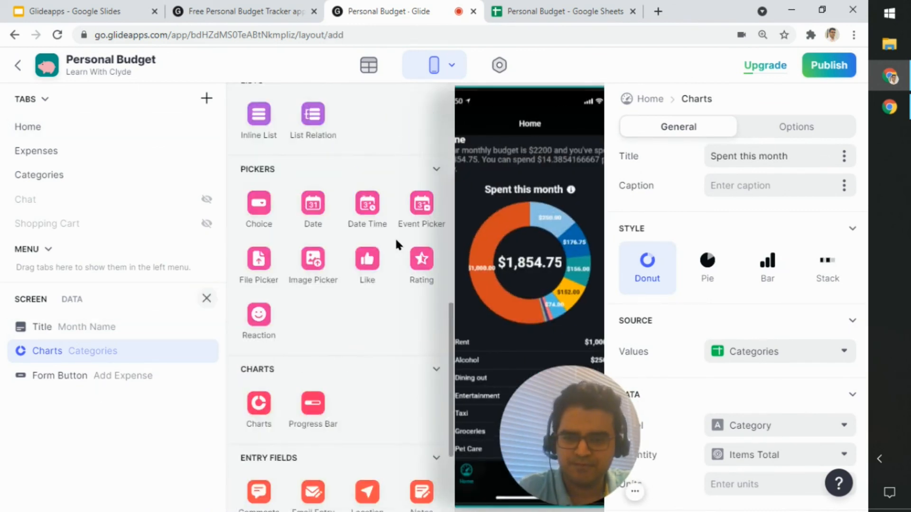
pyautogui.scroll(-3, 395, 237)
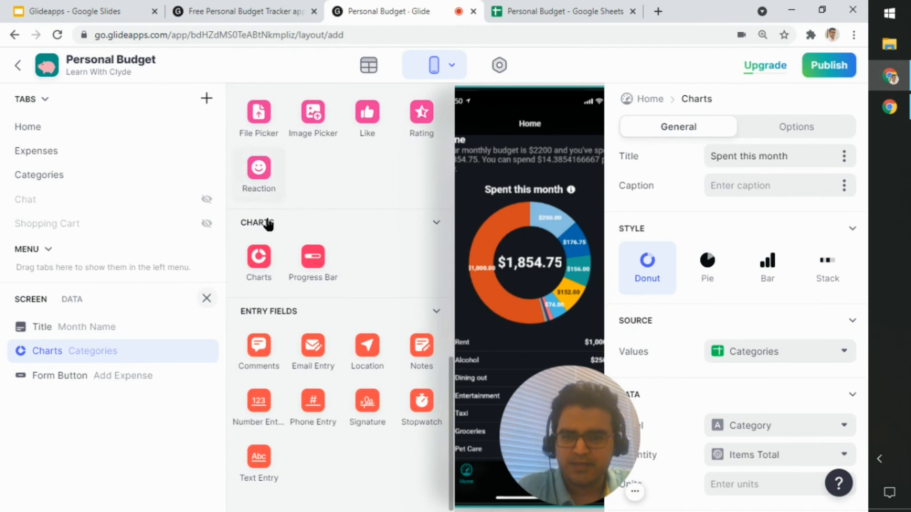
pyautogui.scroll(4, 265, 223)
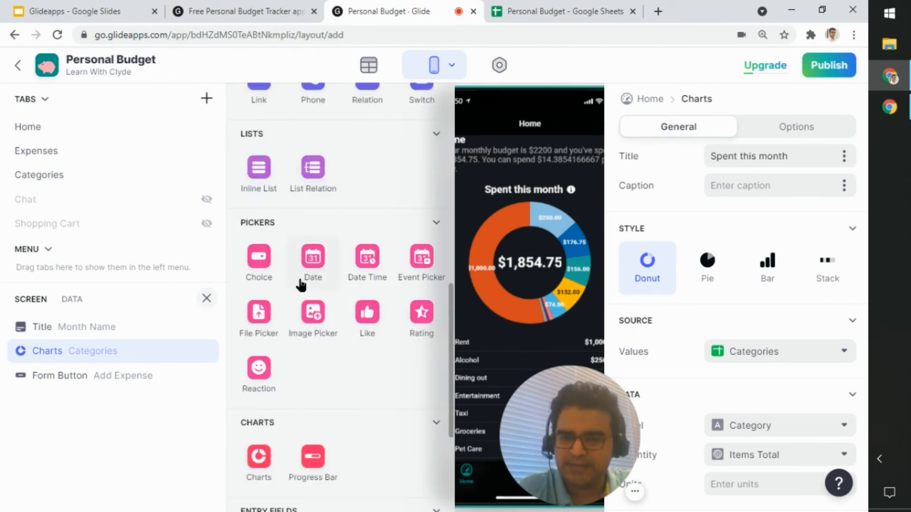
pyautogui.scroll(3, 339, 235)
pyautogui.scroll(-7, 338, 232)
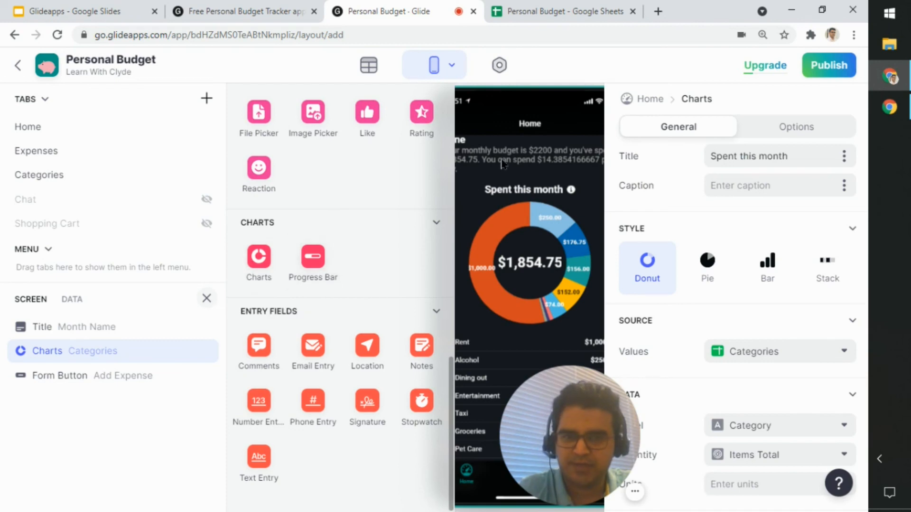
pyautogui.scroll(7, 316, 284)
pyautogui.scroll(5, 332, 237)
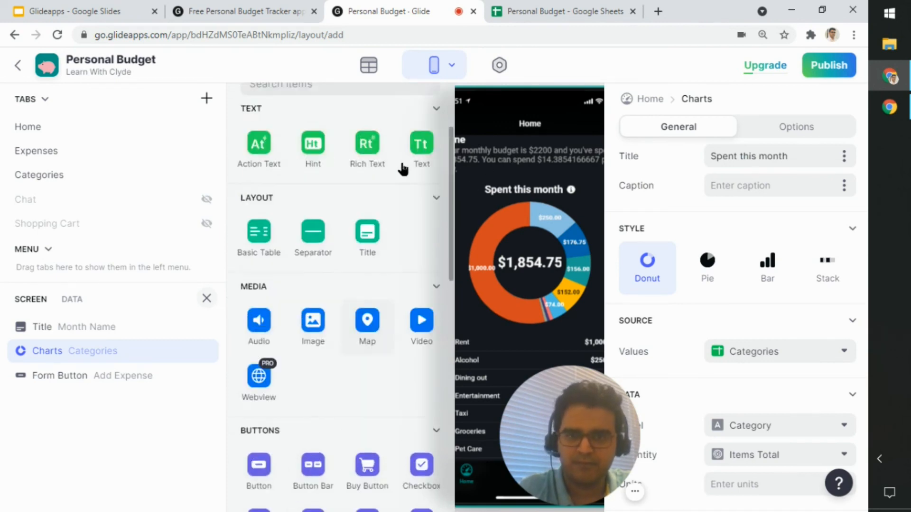
pyautogui.click(432, 102)
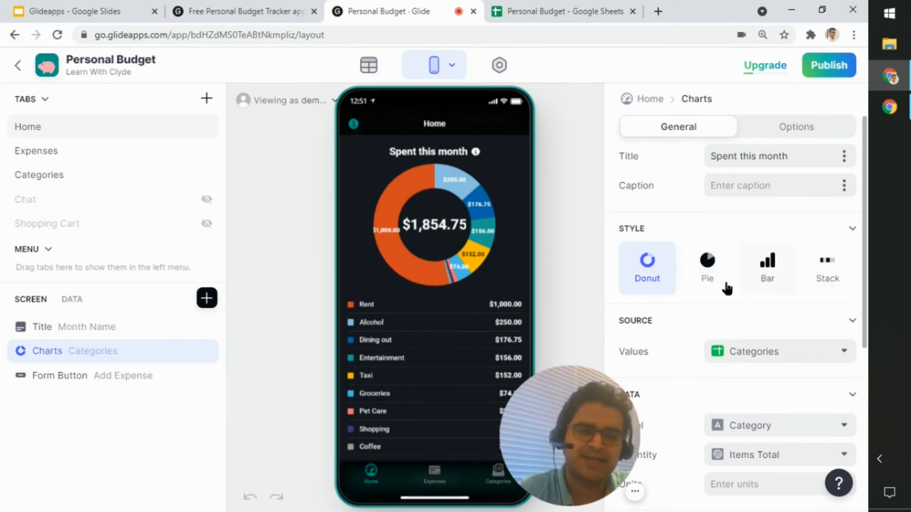
# Step: Try the Pie and Bar styles on the Spent this month chart and return it to Donut
pyautogui.click(705, 271)
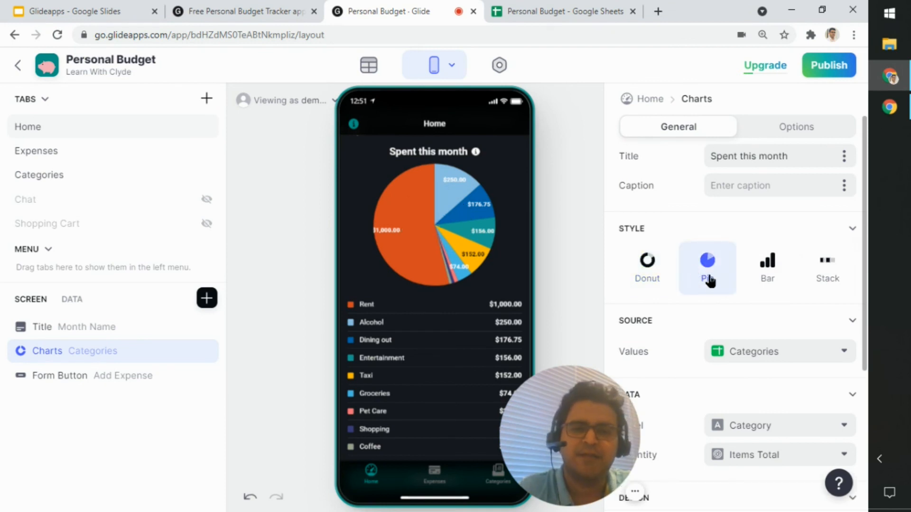
pyautogui.click(653, 273)
pyautogui.click(777, 281)
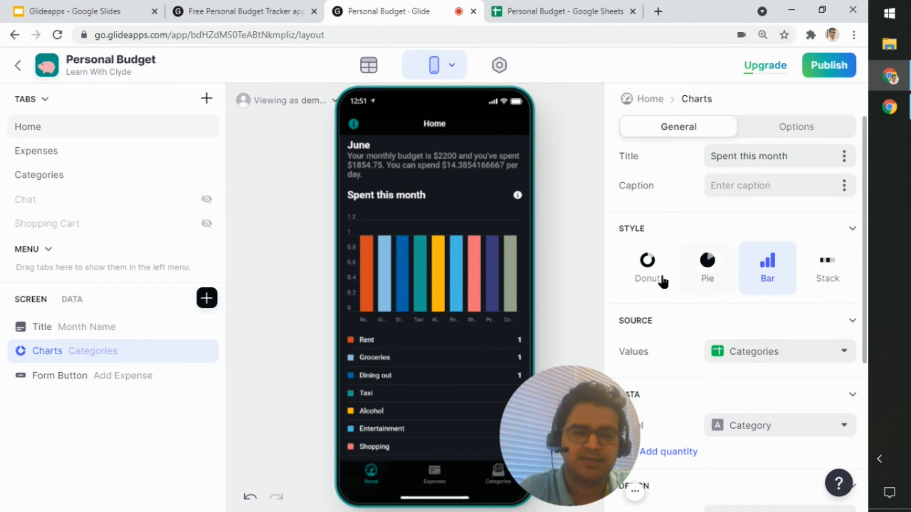
pyautogui.click(647, 264)
# Step: Try the Barragán color theme on the Spent this month chart and settle on the Missy theme
pyautogui.scroll(-5, 691, 339)
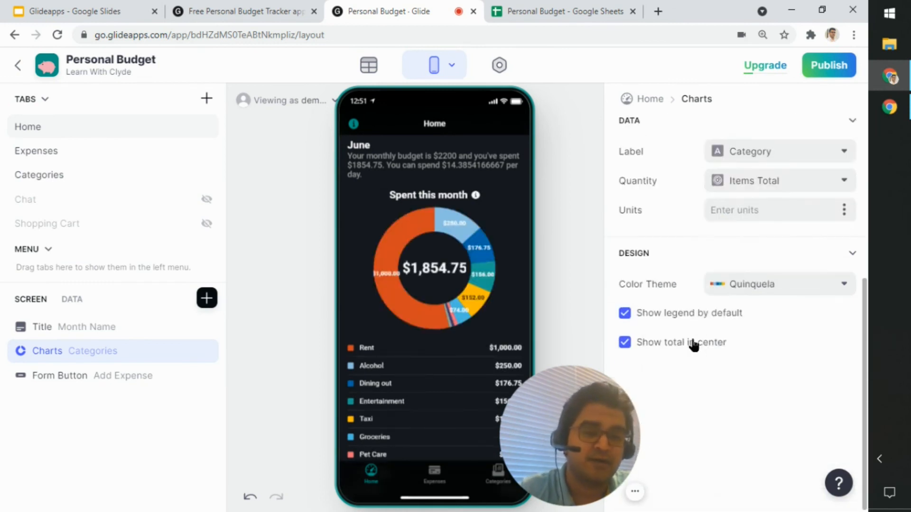
pyautogui.click(806, 285)
pyautogui.click(788, 346)
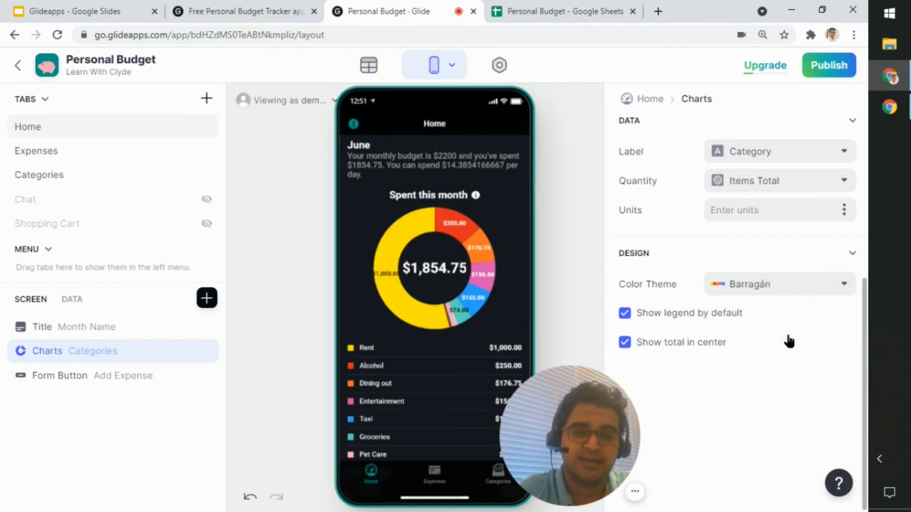
pyautogui.click(798, 295)
pyautogui.click(791, 451)
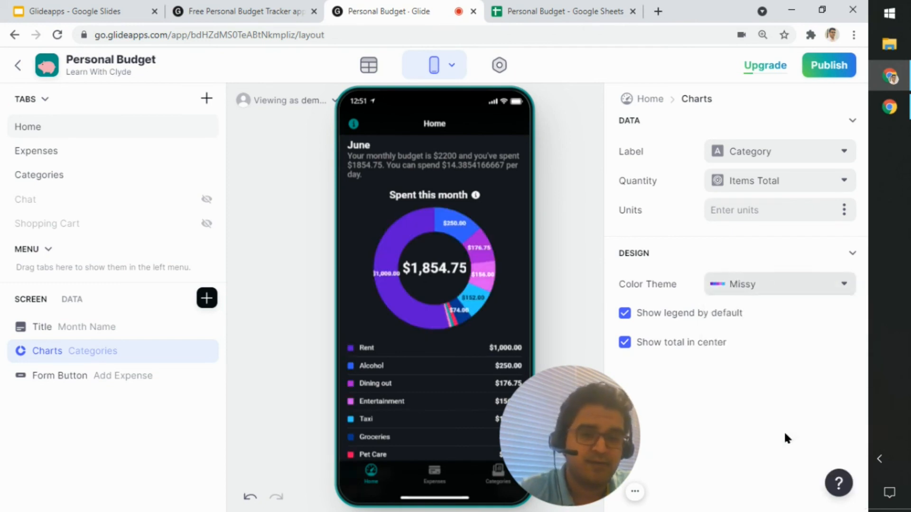
pyautogui.scroll(5, 765, 364)
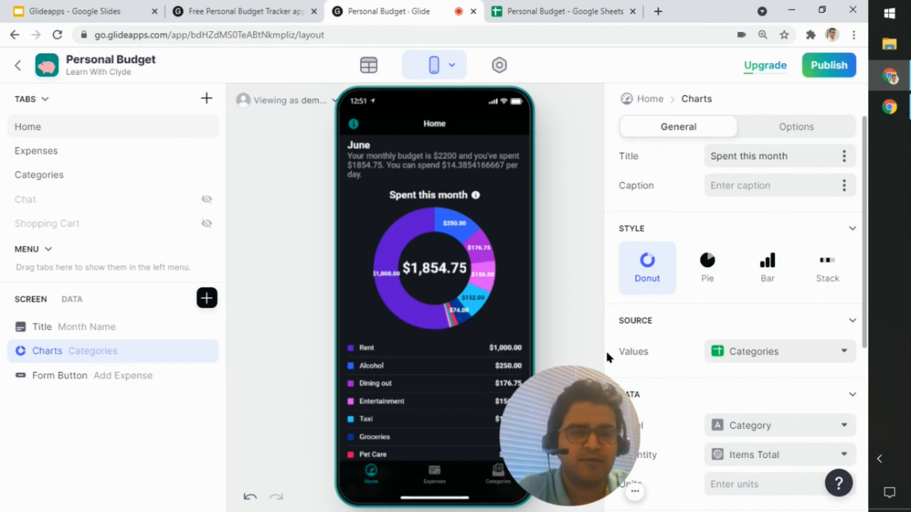
pyautogui.moveTo(574, 446); pyautogui.dragTo(261, 444)
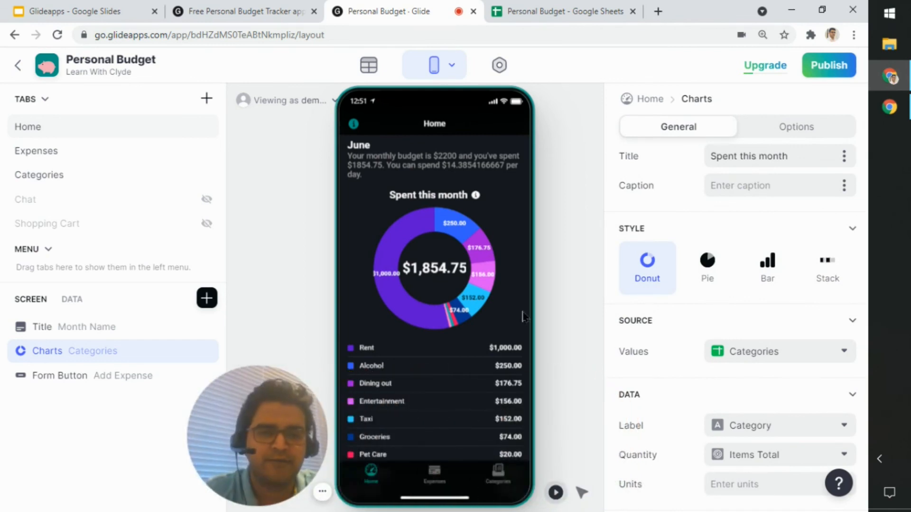
pyautogui.click(541, 267)
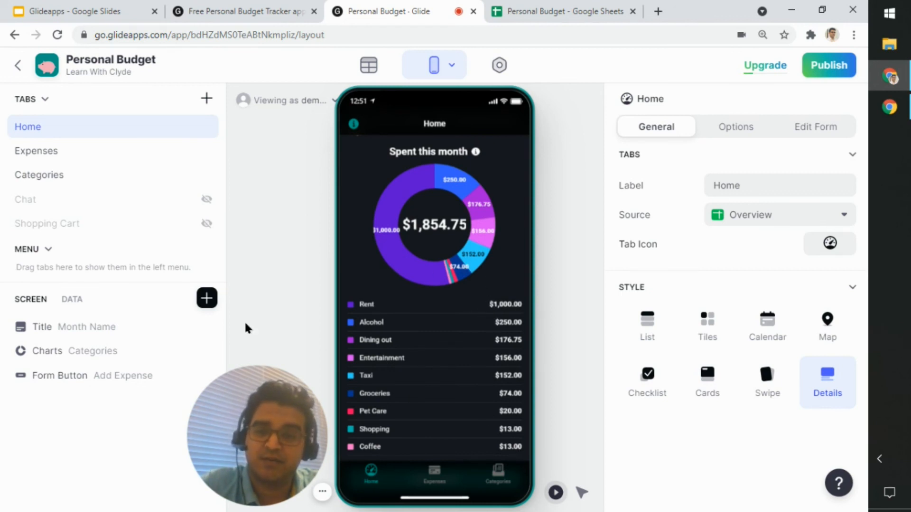
# Step: Examine the chart's data settings and the Categories columns available as its Quantity, keeping Items Total
pyautogui.click(96, 356)
pyautogui.scroll(-4, 838, 293)
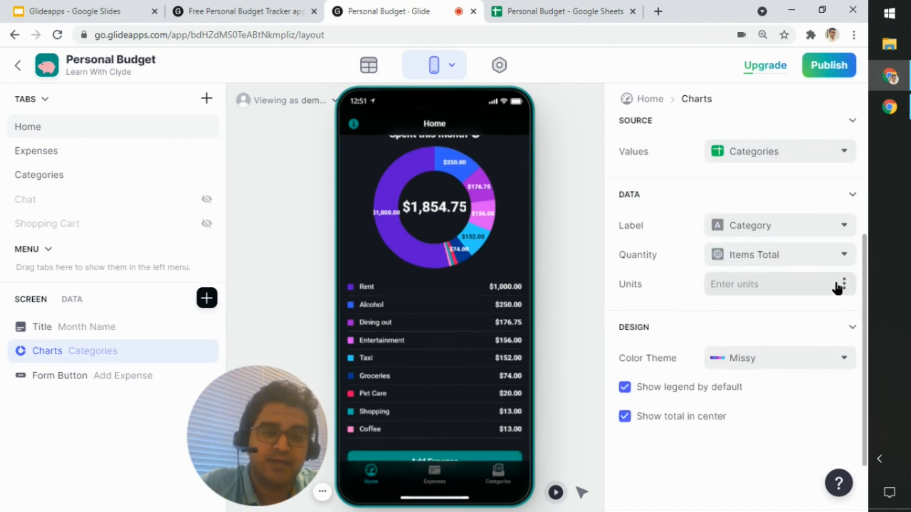
pyautogui.click(821, 264)
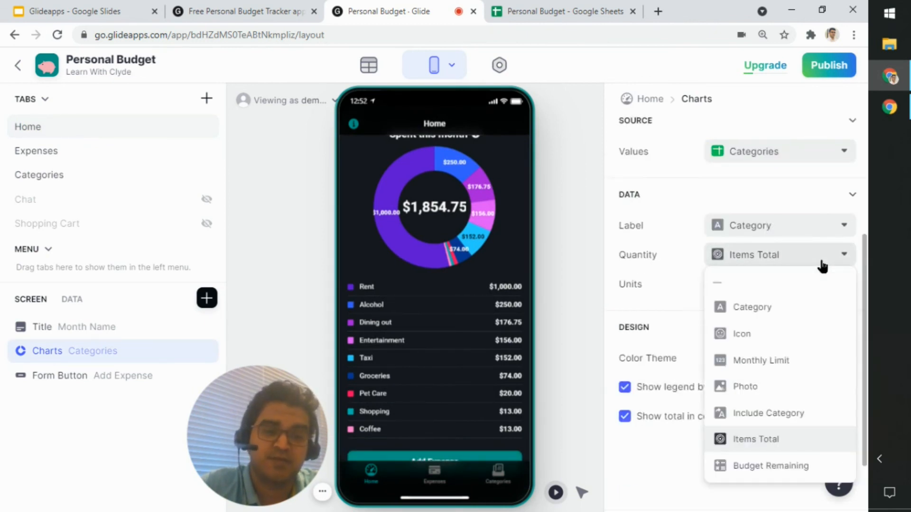
pyautogui.click(822, 265)
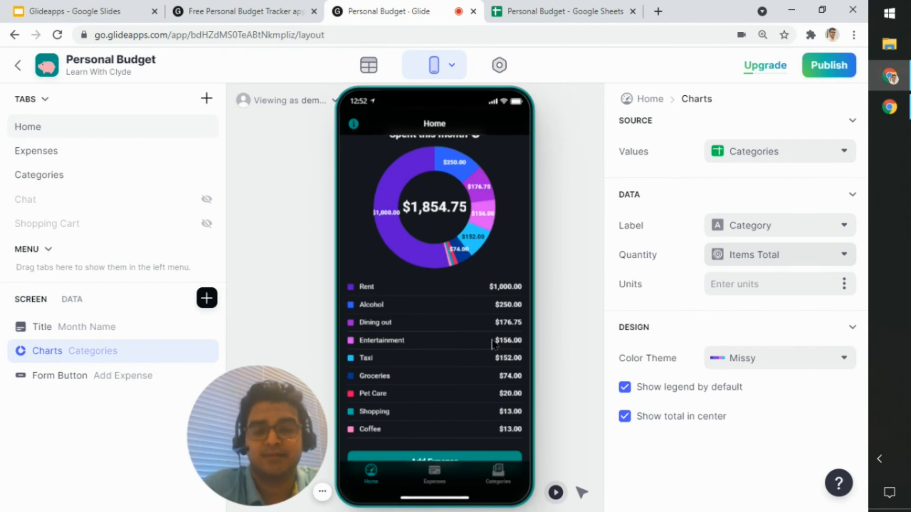
pyautogui.click(553, 321)
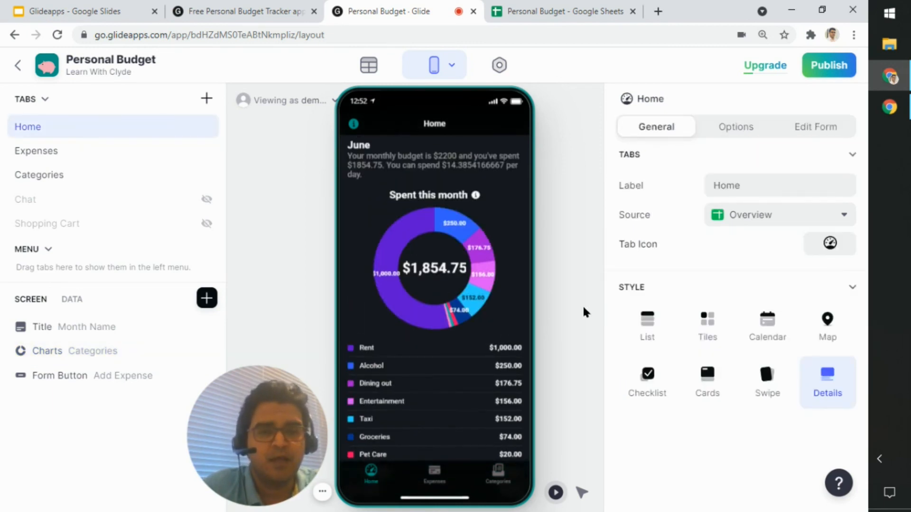